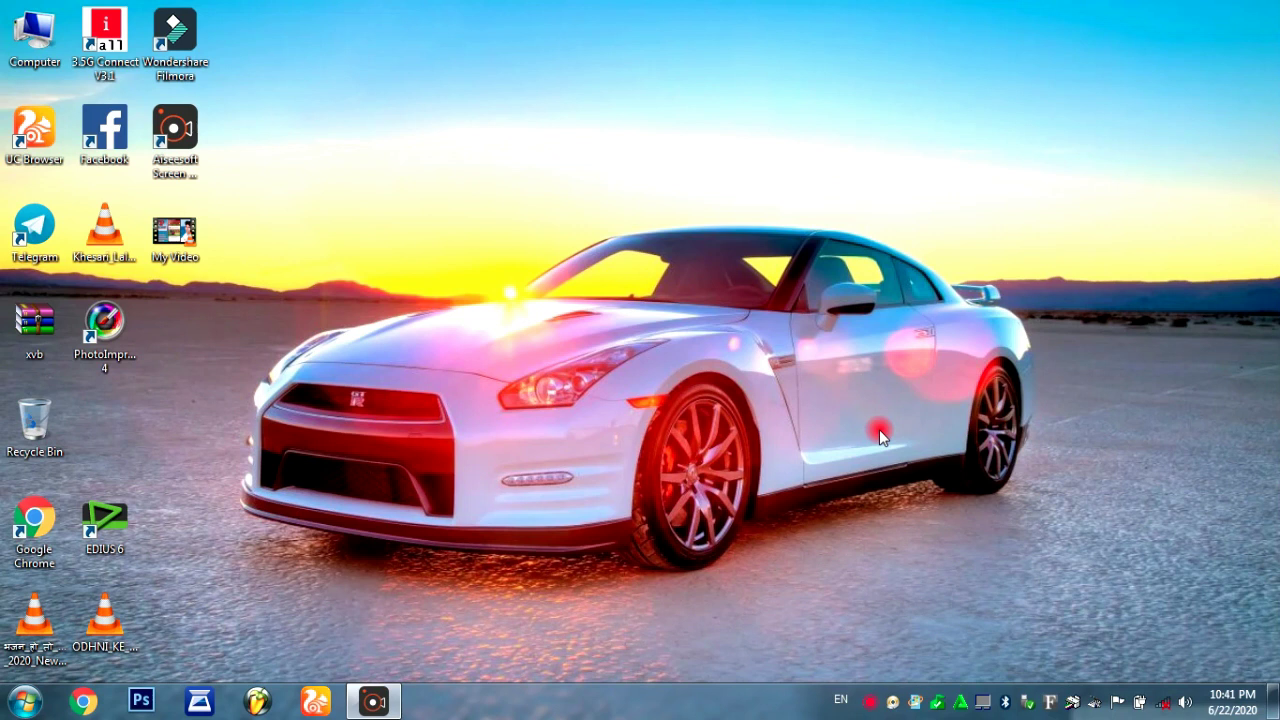
# - Switch to FL Studio and fill each 4 steps of the Kick channel in Pattern 1, adjusting the Kick volume
pyautogui.click(257, 703)
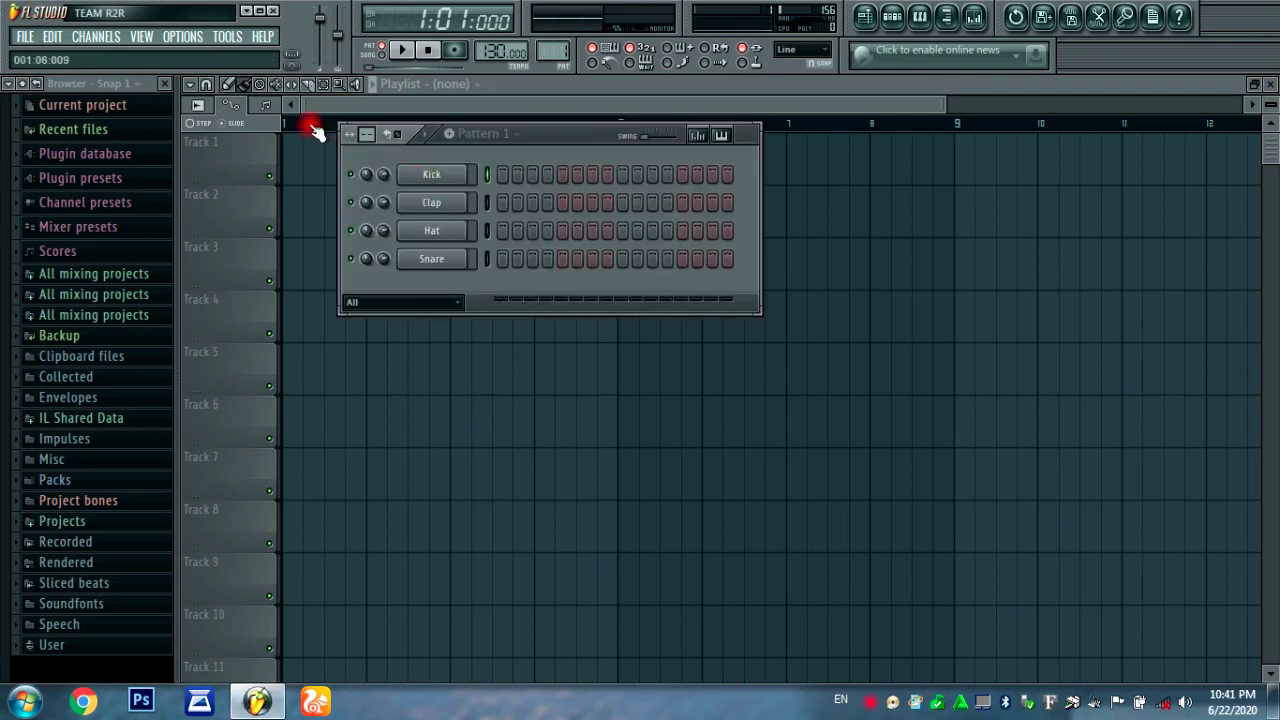
pyautogui.click(1270, 84)
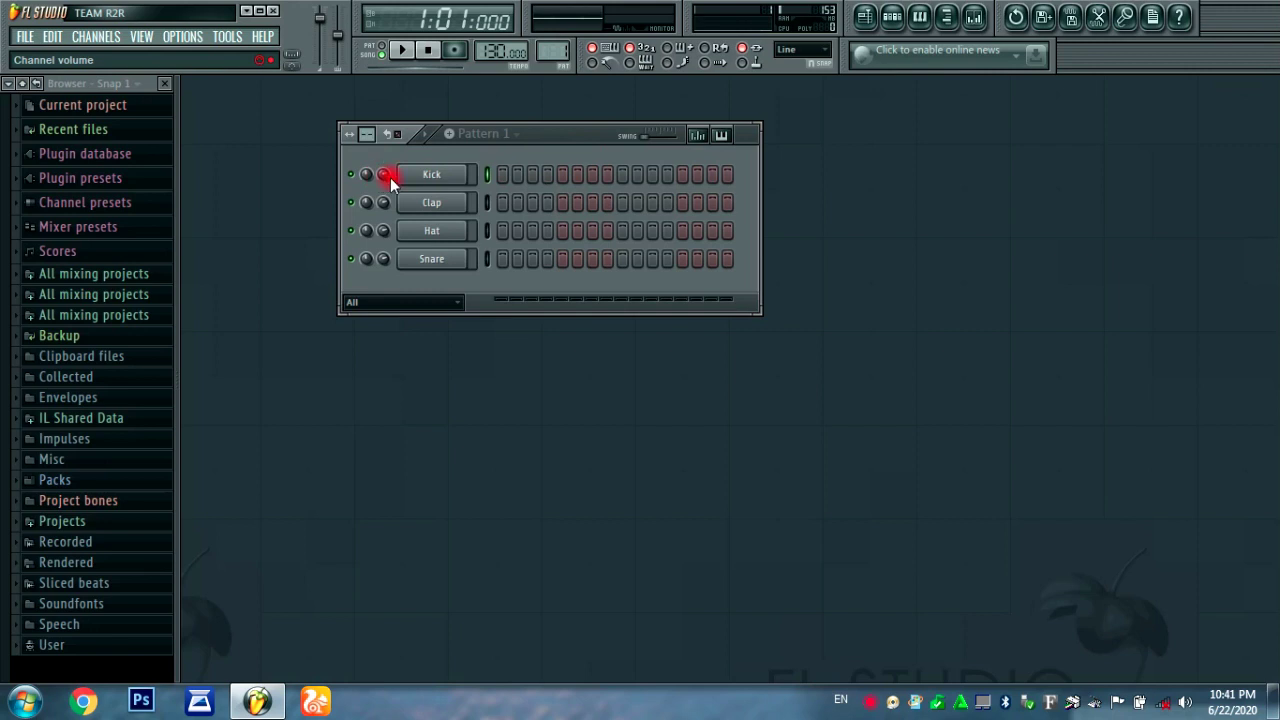
pyautogui.moveTo(387, 178); pyautogui.dragTo(384, 165)
pyautogui.rightClick(440, 174)
pyautogui.click(526, 322)
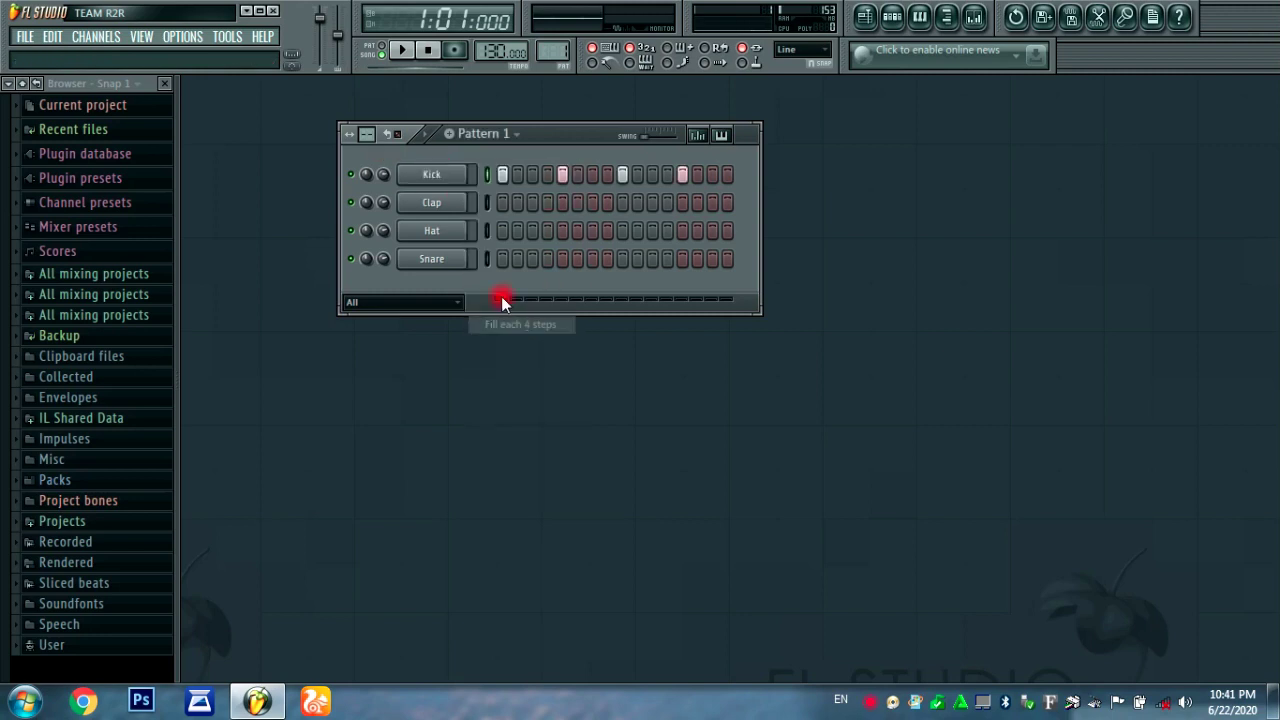
# - Adjust the quick fade out of the Kick sample in its channel settings
pyautogui.click(431, 174)
pyautogui.click(925, 576)
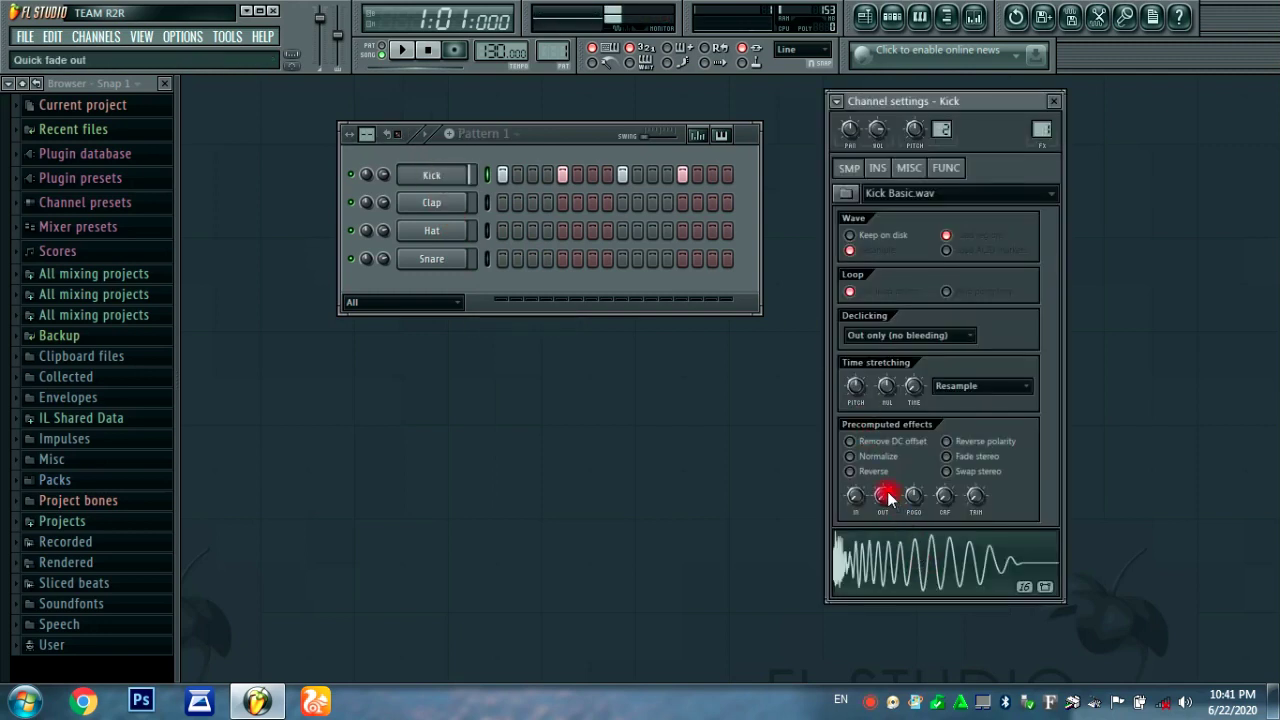
pyautogui.click(870, 456)
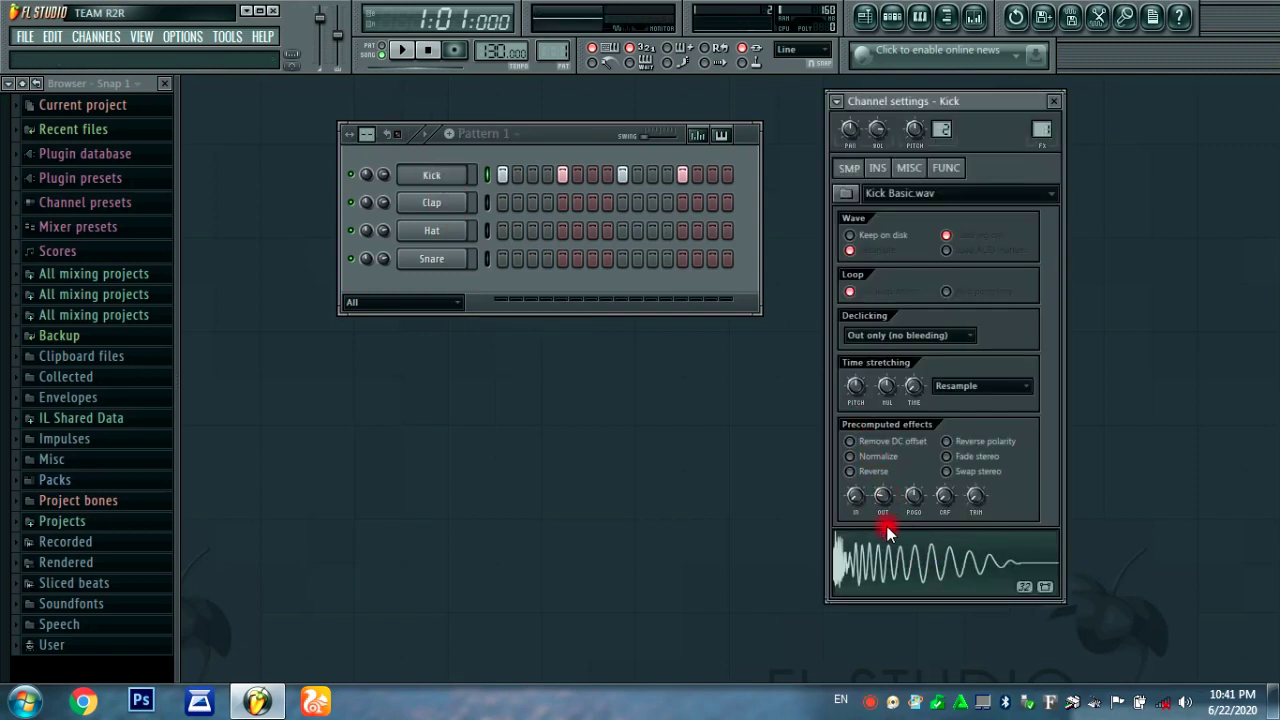
pyautogui.click(1053, 101)
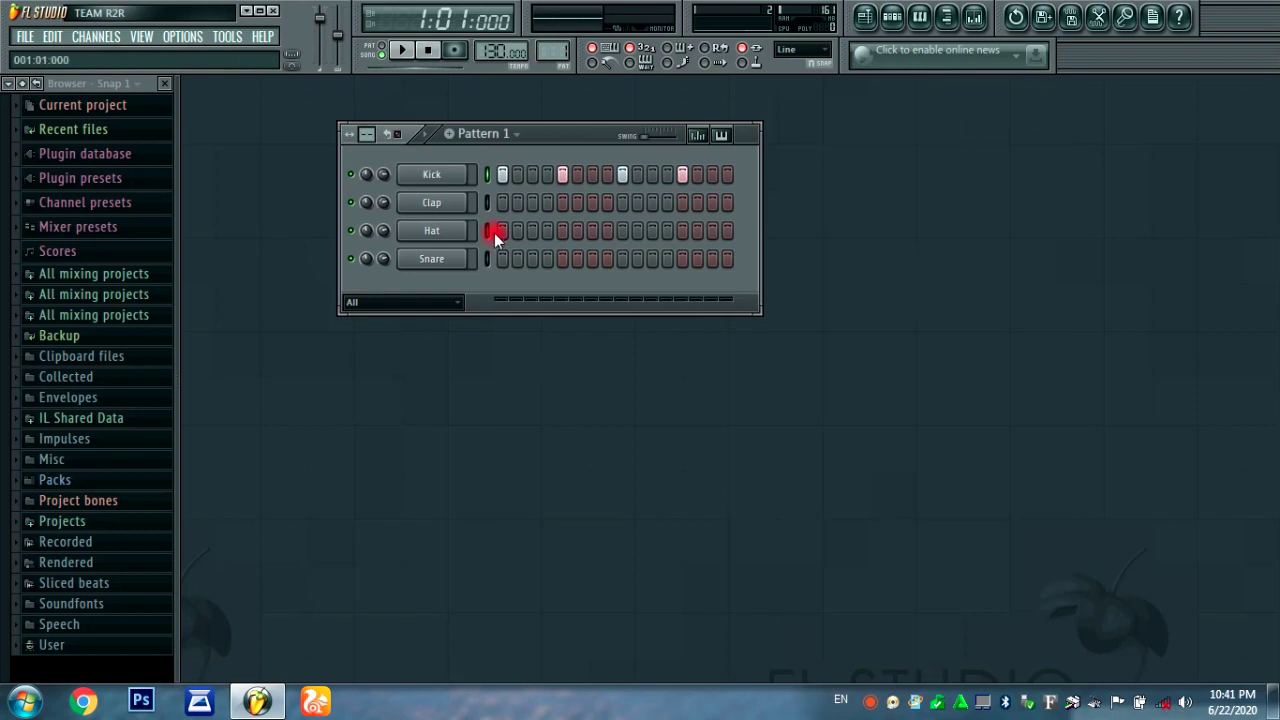
# - Adjust the Clap volume, add Clap hits on steps 8 and 16, and preview Pattern 1
pyautogui.moveTo(385, 201); pyautogui.dragTo(383, 258)
pyautogui.click(605, 205)
pyautogui.click(428, 135)
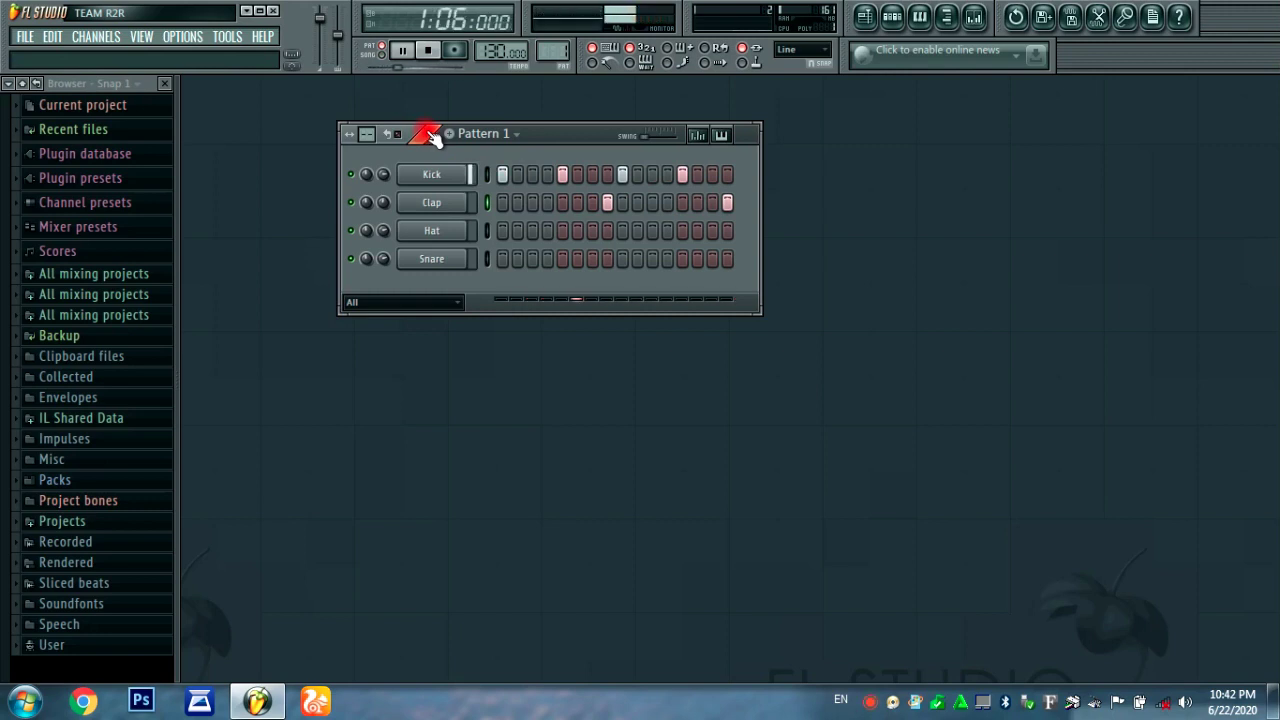
pyautogui.click(430, 136)
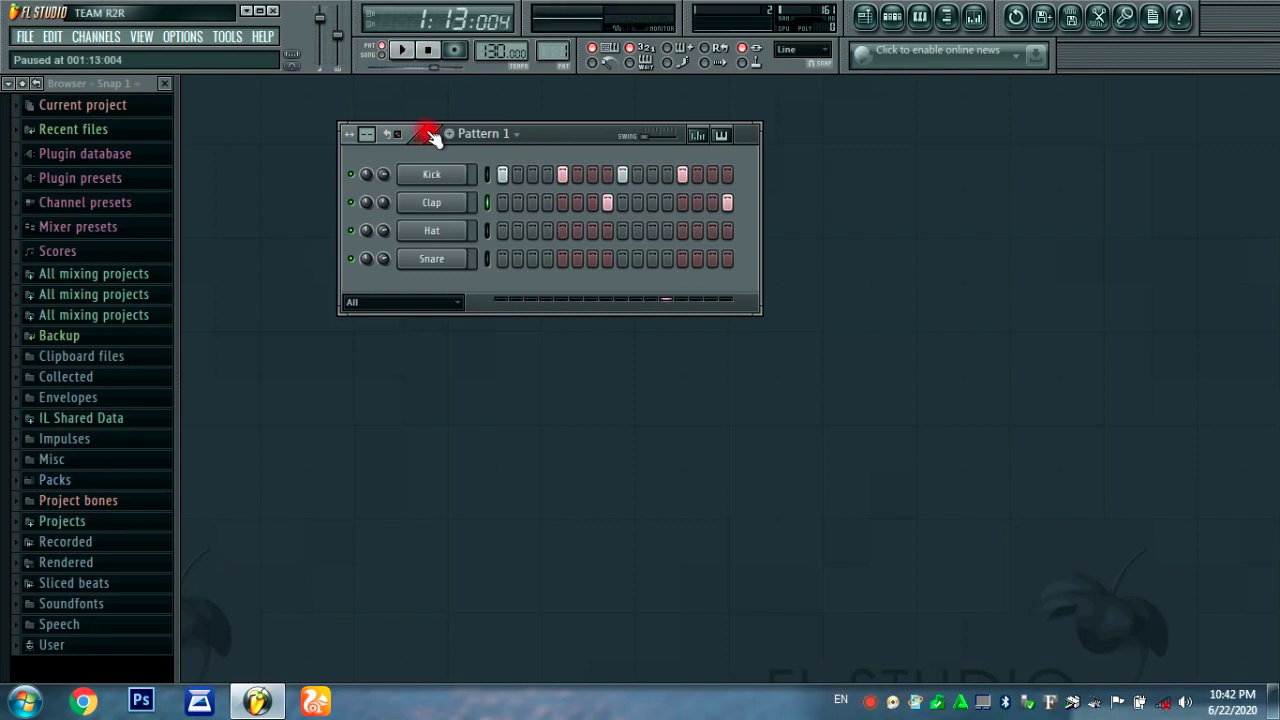
# - Add Hat hits on steps 3, 7, 11 and 15 and Snare hits on steps 4 and 12, adjusting both channel volumes
pyautogui.moveTo(382, 229); pyautogui.dragTo(383, 213)
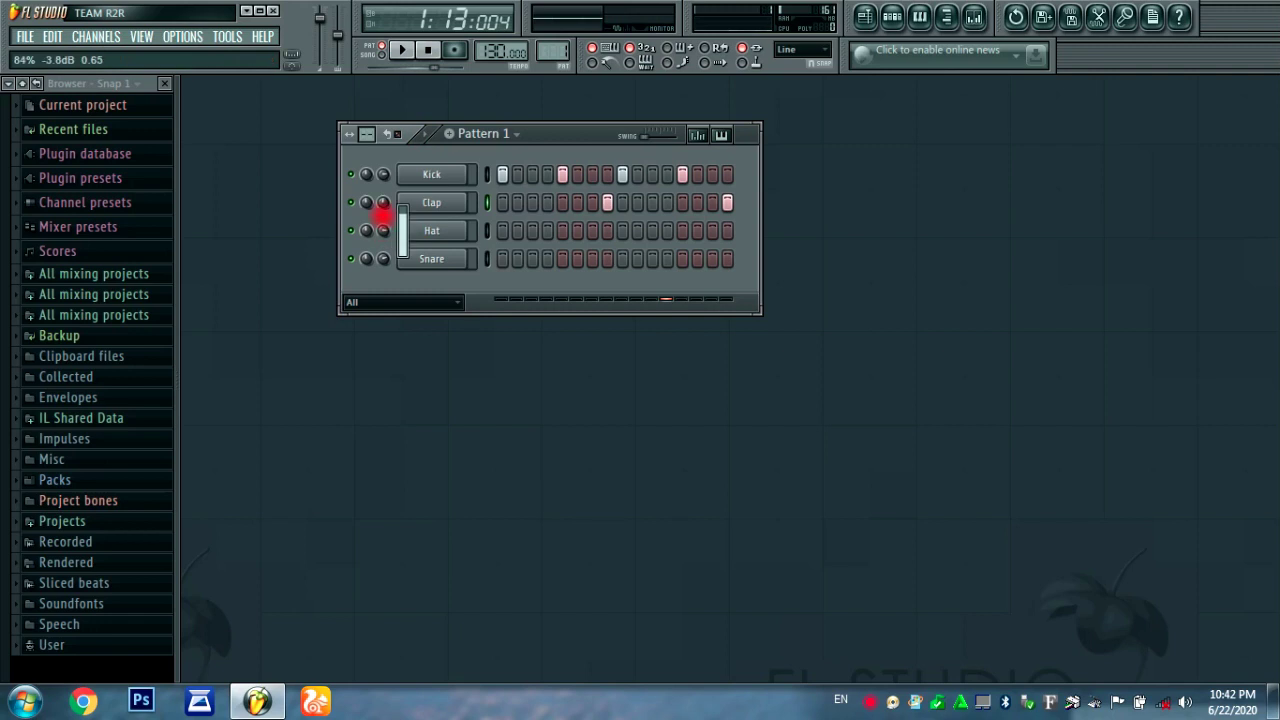
pyautogui.click(549, 258)
pyautogui.click(532, 229)
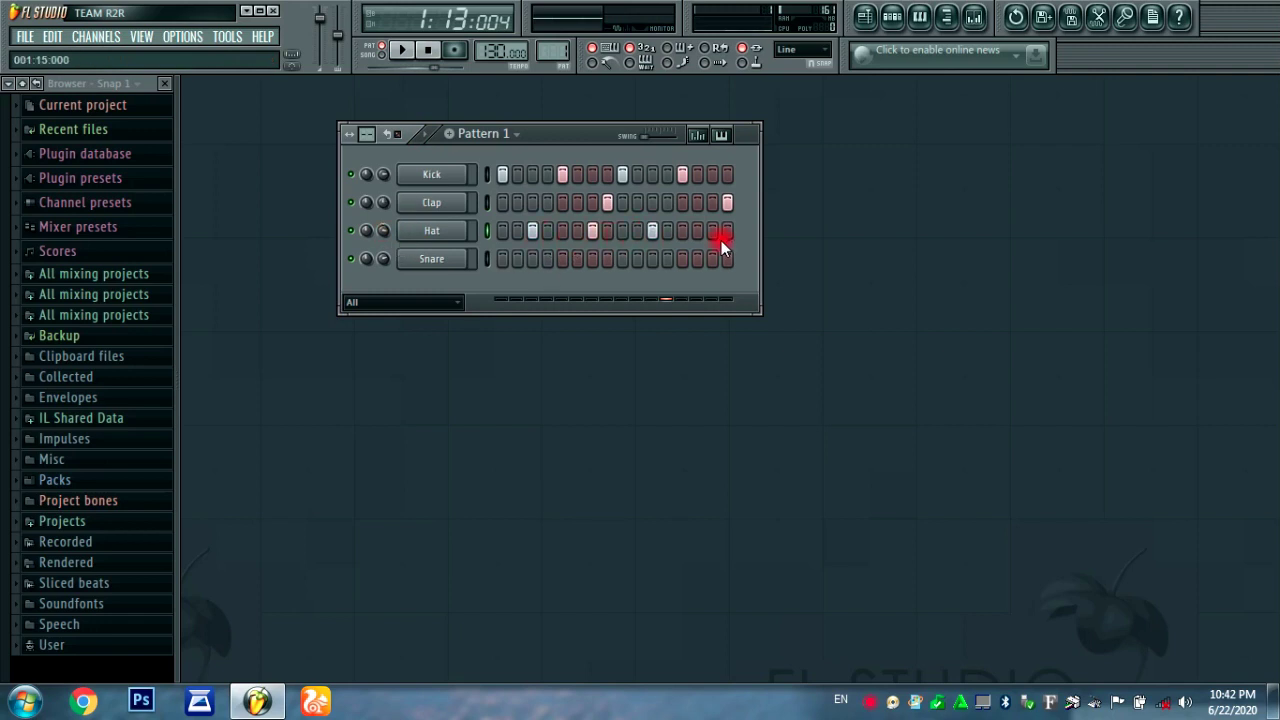
pyautogui.moveTo(382, 260); pyautogui.dragTo(408, 337)
pyautogui.click(547, 259)
# - Paint Pattern 1 along Track 1 of the playlist from bar 1 through bar 11
pyautogui.click(863, 17)
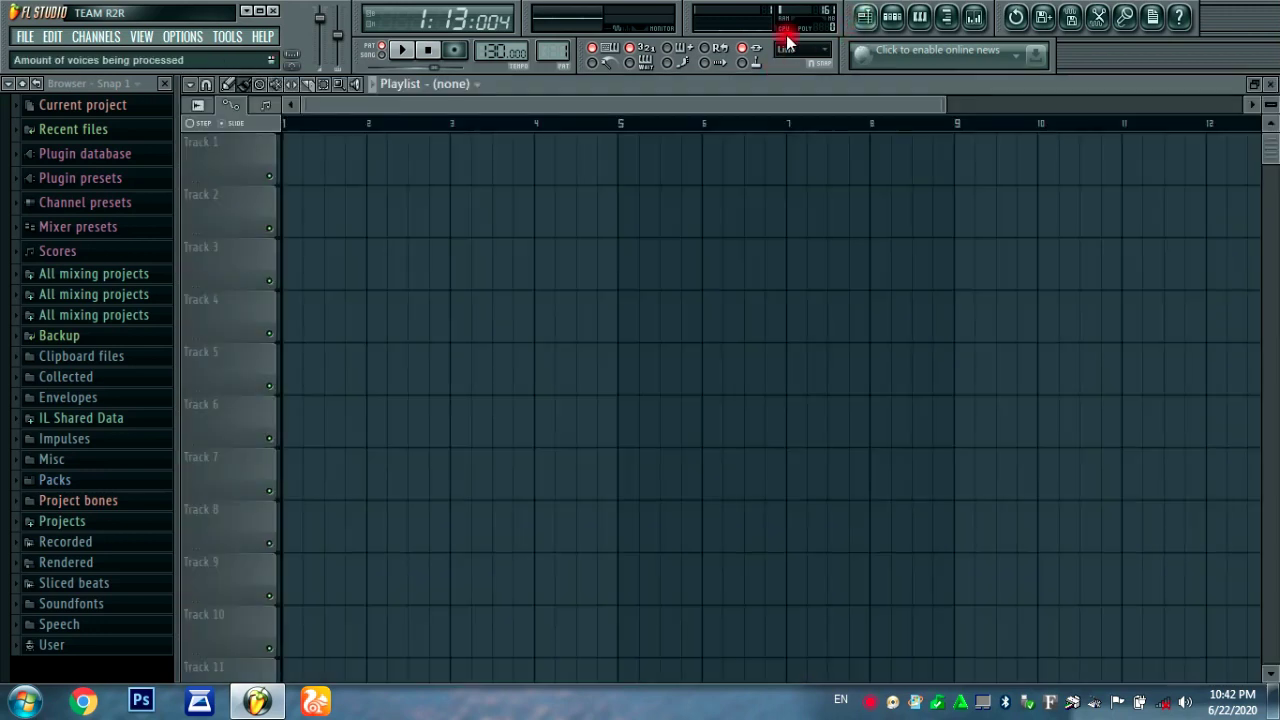
pyautogui.click(539, 55)
pyautogui.moveTo(306, 157)
pyautogui.mouseDown()
pyautogui.moveTo(958, 210)
pyautogui.moveTo(1166, 163)
pyautogui.mouseUp()
pyautogui.click(288, 122)
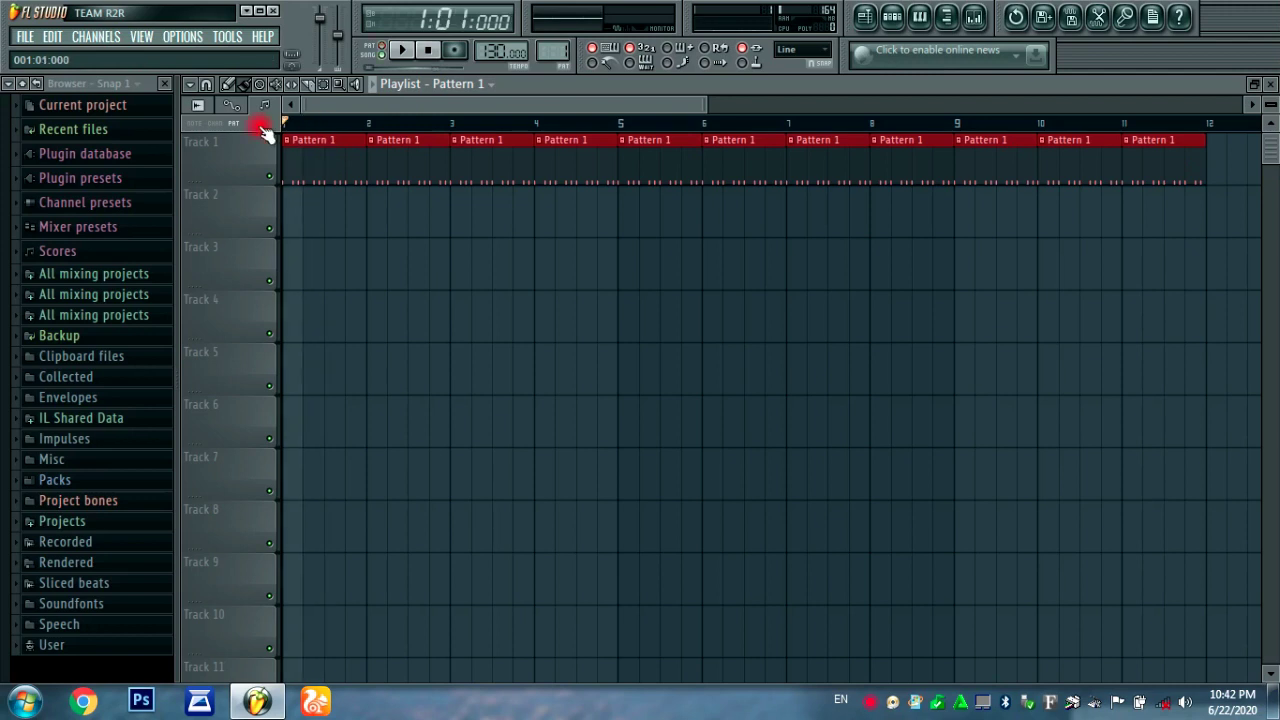
pyautogui.click(308, 199)
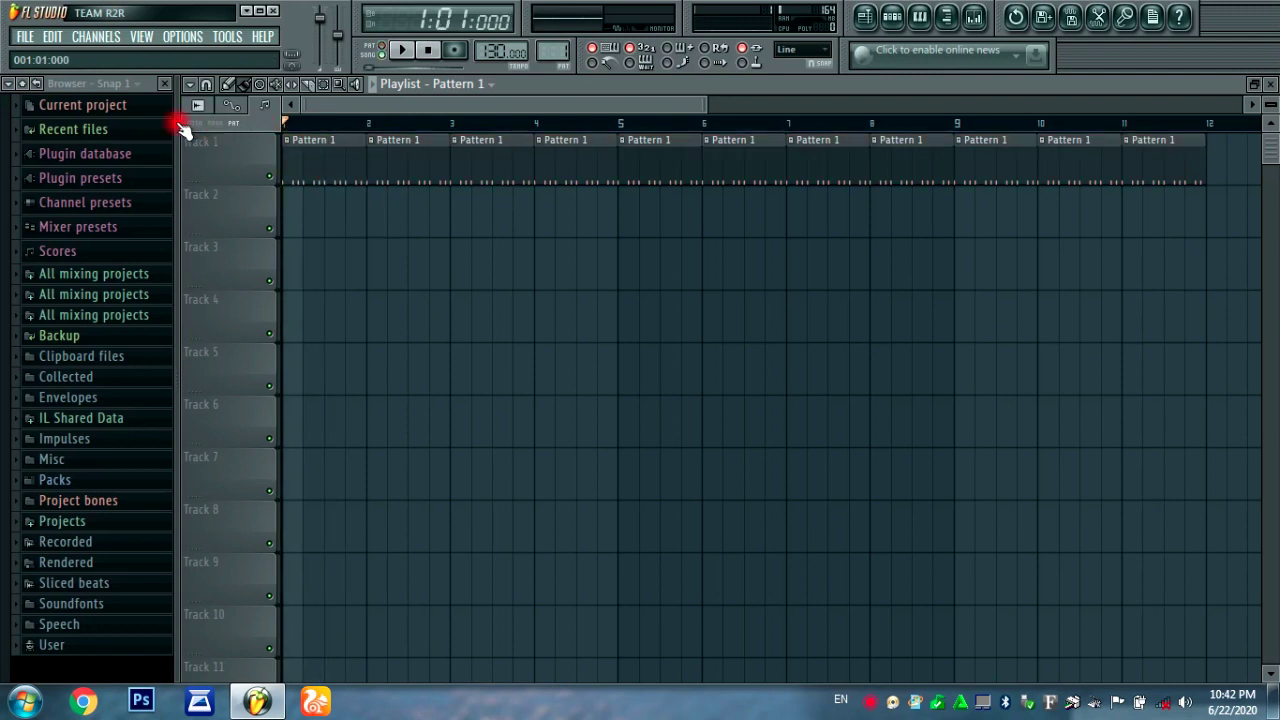
# - Play the arrangement from the beginning, stop it, and return the playhead to bar 1
pyautogui.click(404, 52)
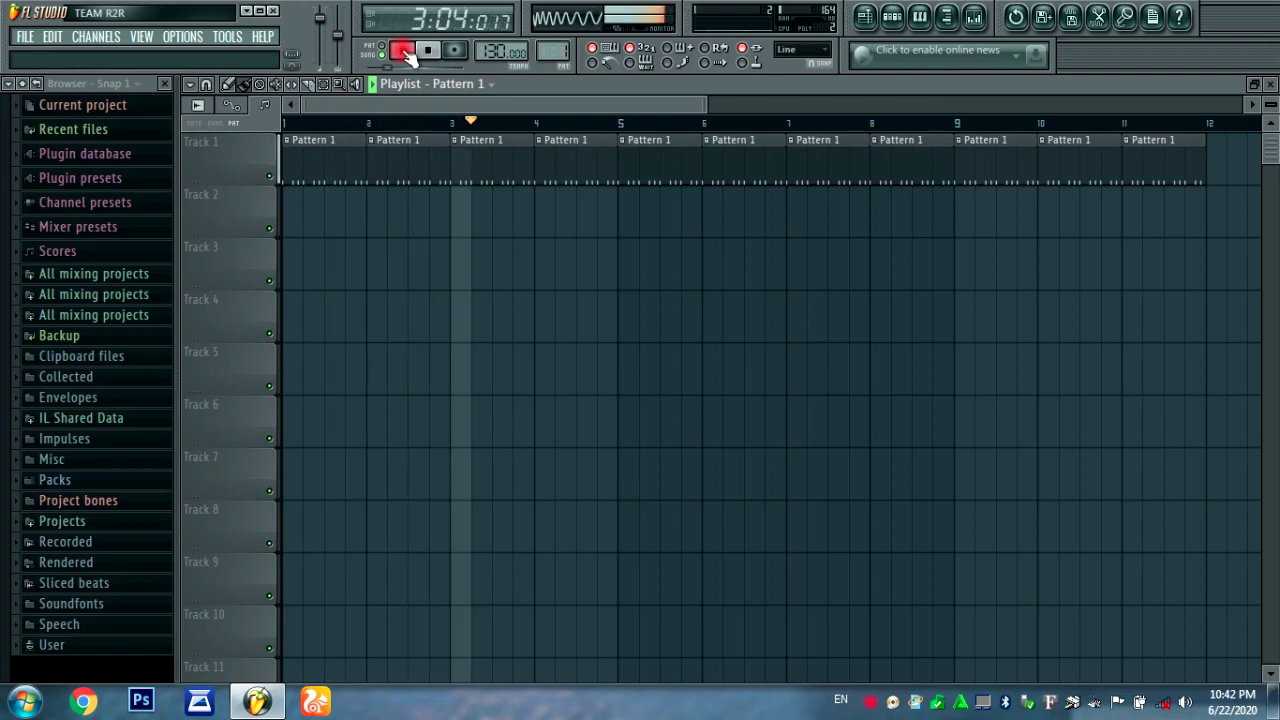
pyautogui.click(404, 52)
pyautogui.moveTo(379, 131); pyautogui.dragTo(200, 125)
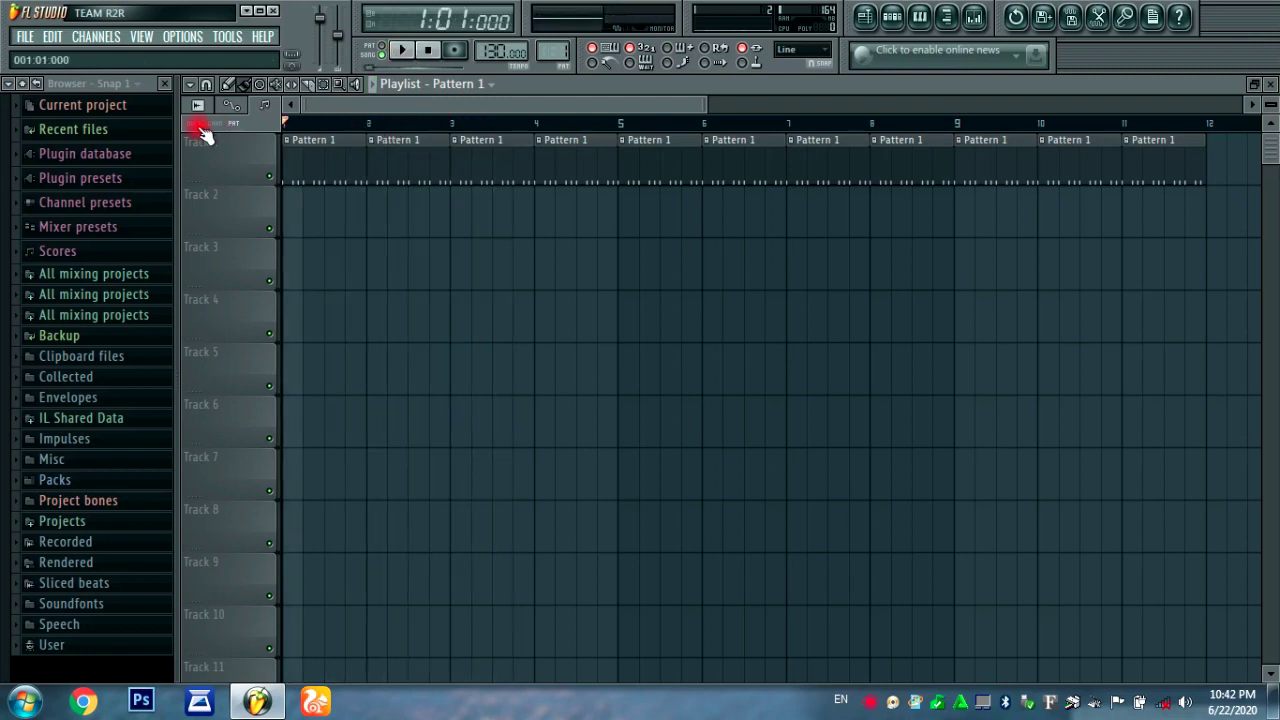
# - Switch to the empty Pattern 2 and add the -Dholki-Tak7- DjRajuMix.IN sample from the mixing projects as a new channel
pyautogui.click(891, 18)
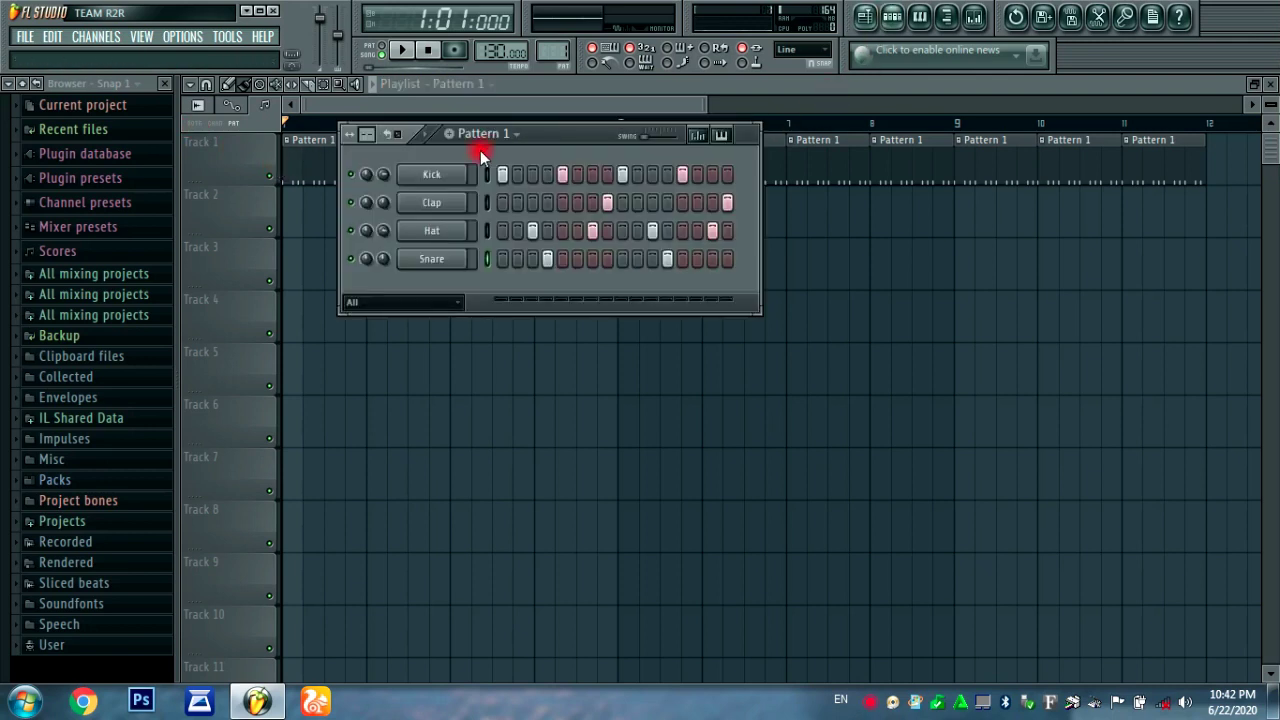
pyautogui.click(476, 140)
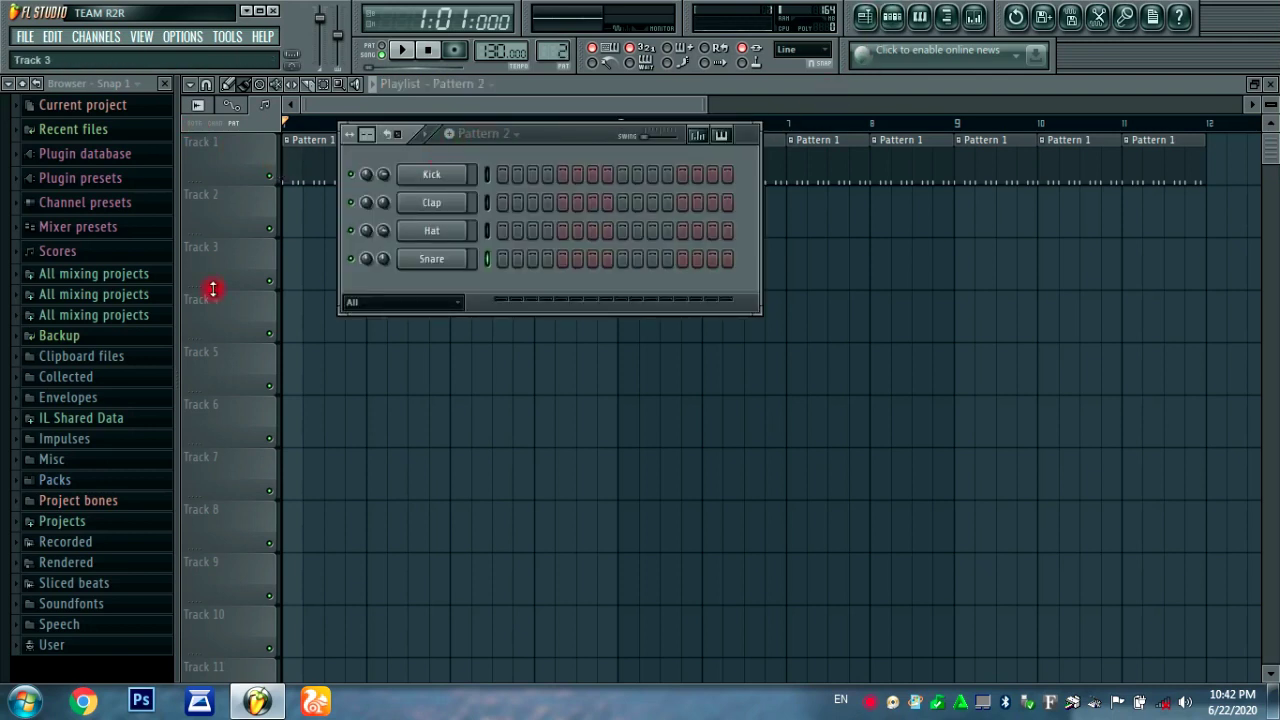
pyautogui.click(95, 275)
pyautogui.click(95, 295)
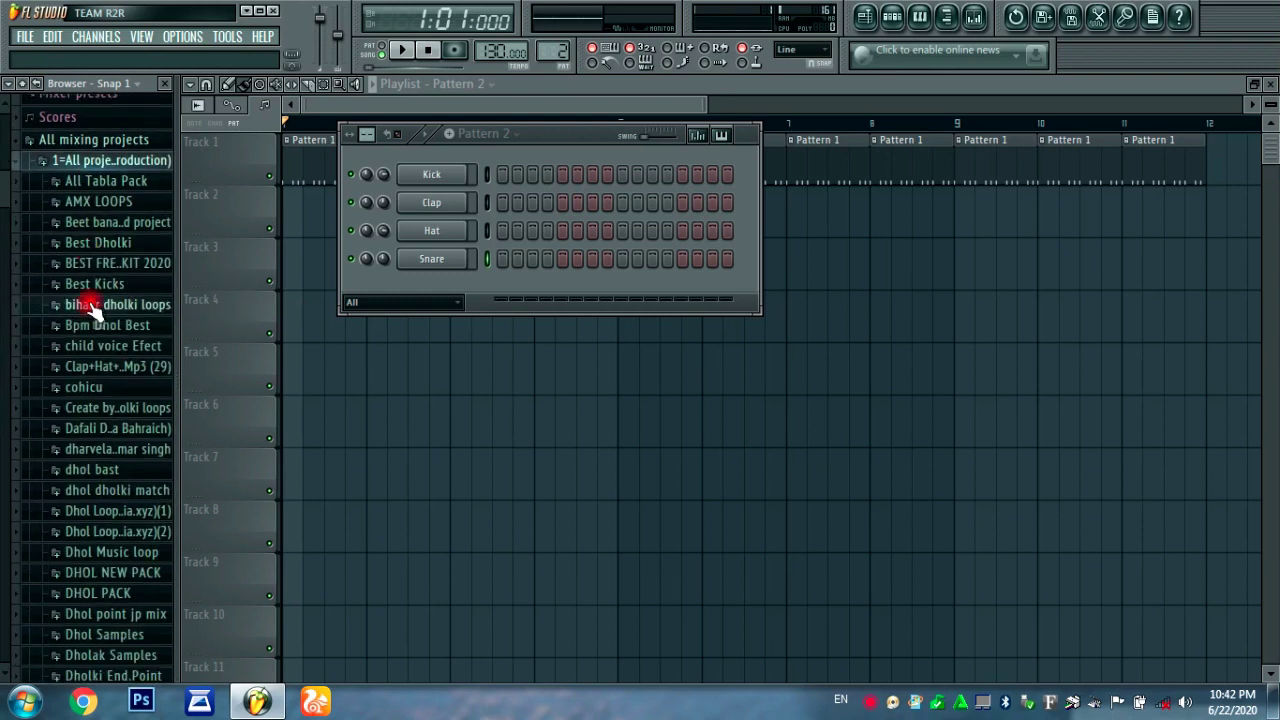
pyautogui.click(133, 394)
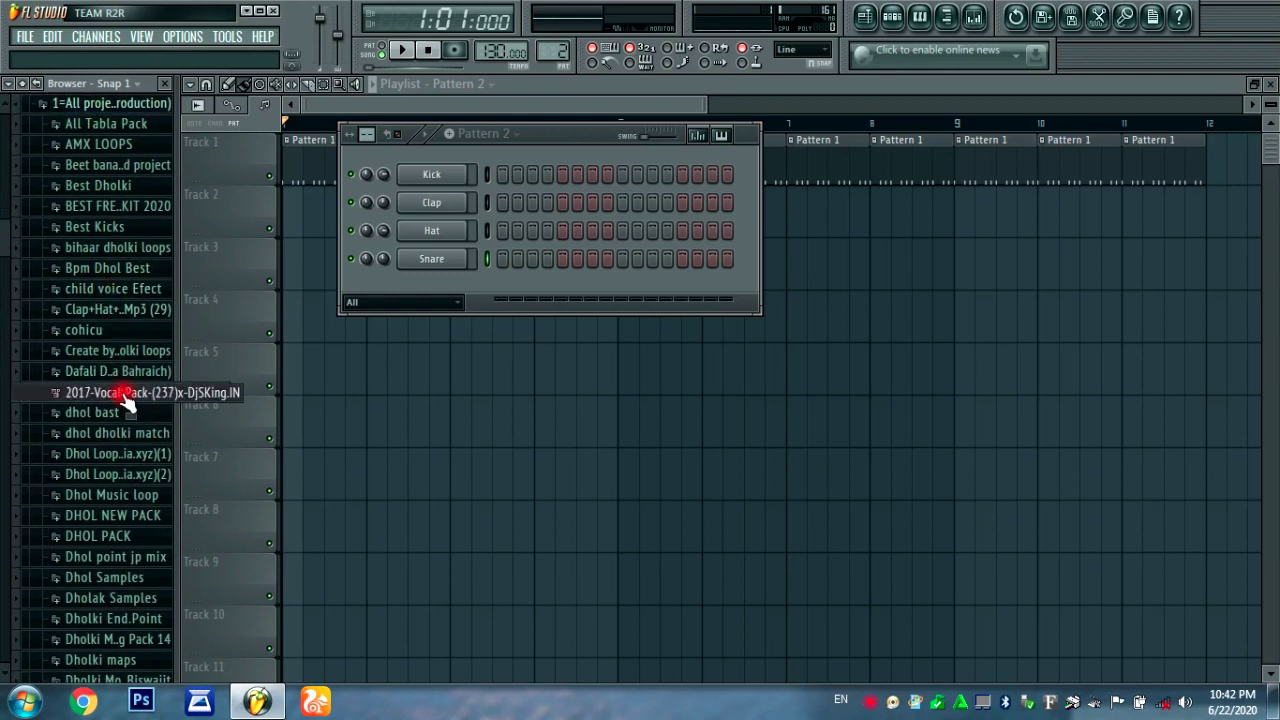
pyautogui.click(115, 106)
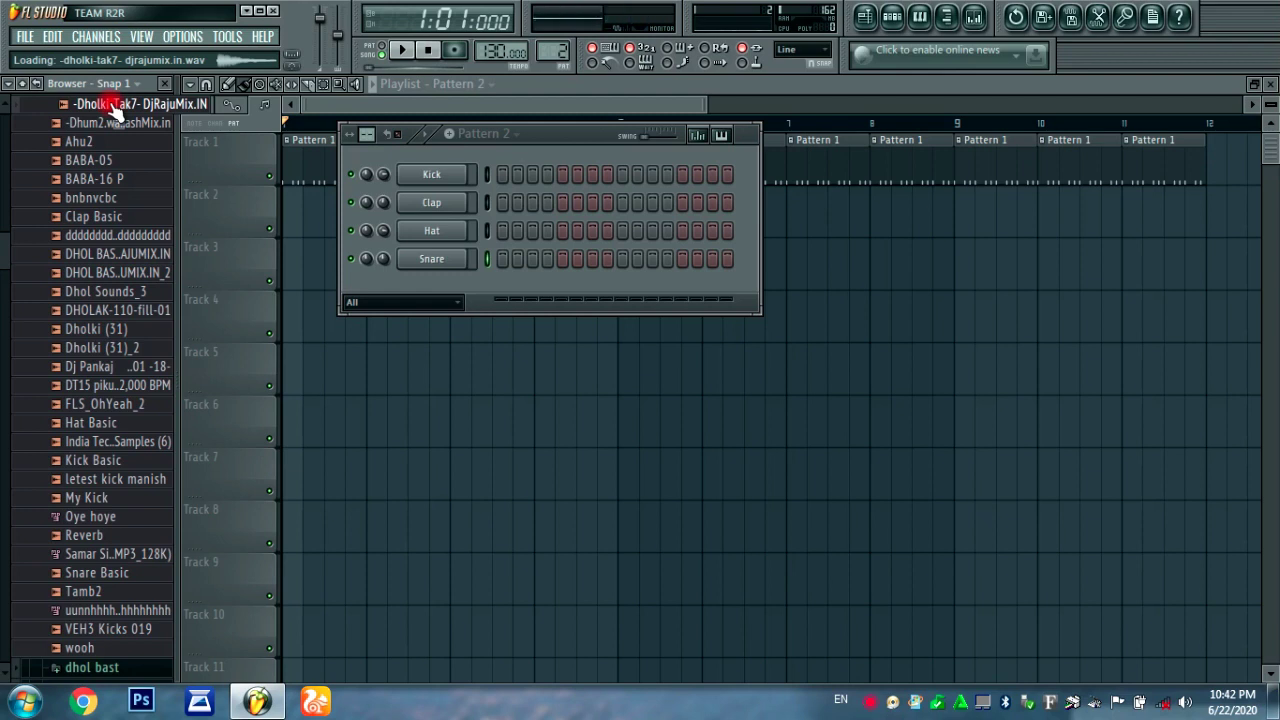
pyautogui.moveTo(115, 110); pyautogui.dragTo(373, 362)
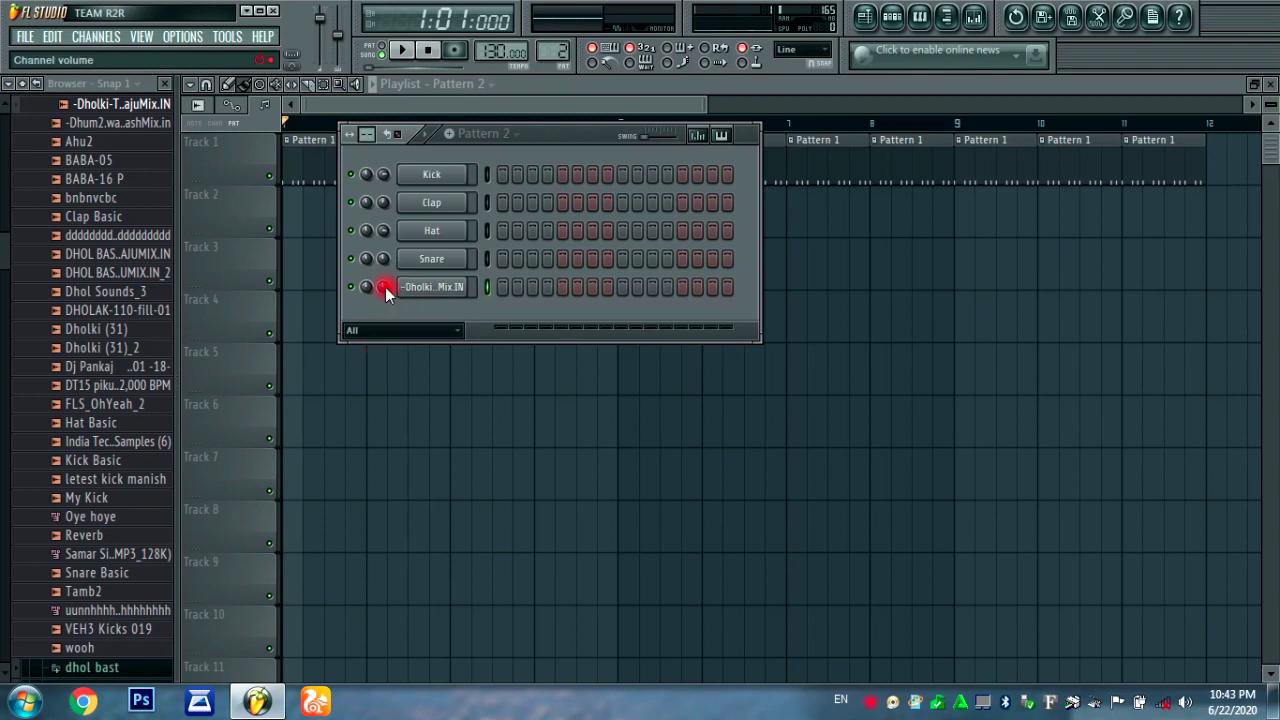
# - Place hits for the Dholki-Tak7 channel on steps 4 and 12 only and adjust its volume
pyautogui.click(550, 288)
pyautogui.click(606, 287)
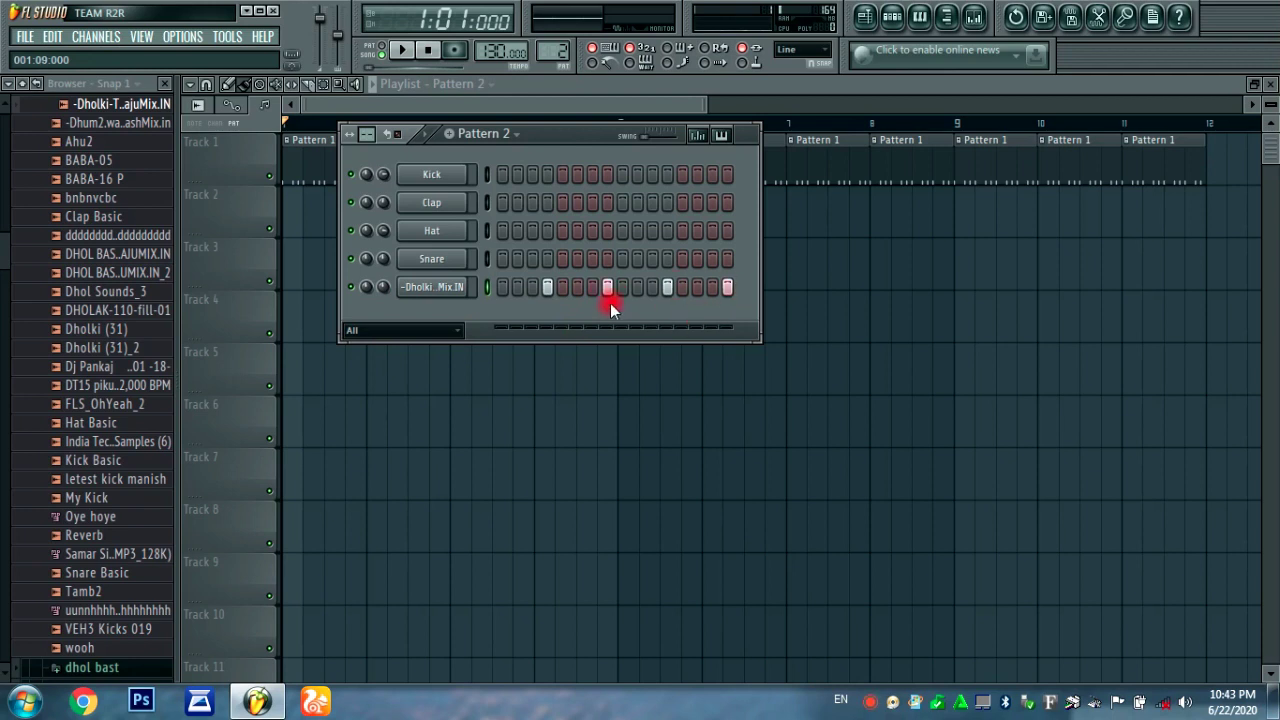
pyautogui.click(667, 287)
pyautogui.click(607, 287)
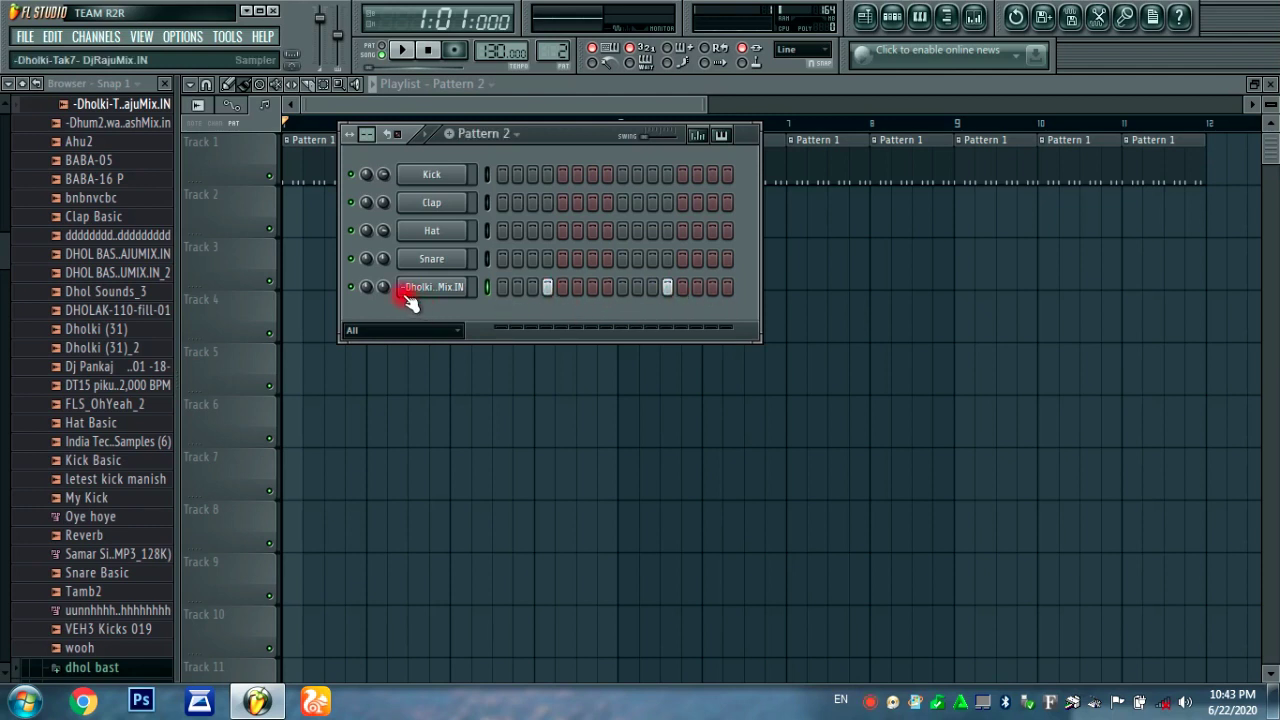
pyautogui.moveTo(383, 287); pyautogui.dragTo(382, 284)
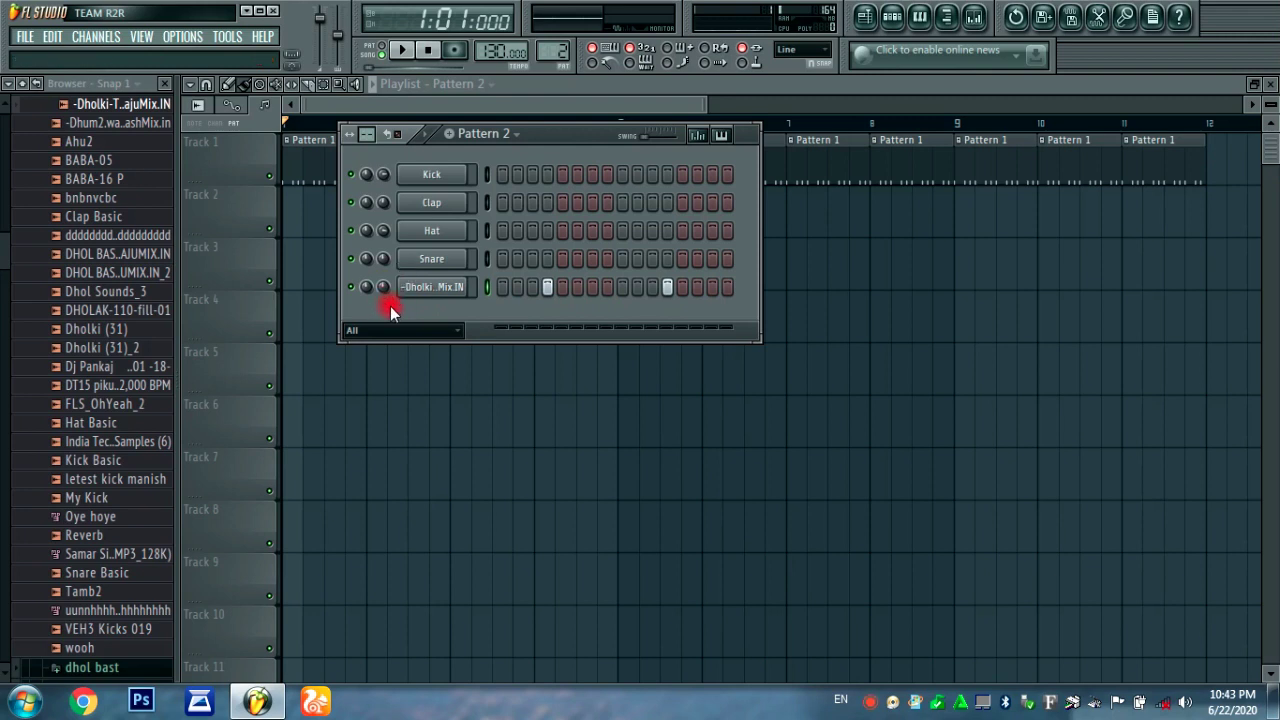
# - Add the -Dhum2 sample as a channel with hits on steps 7 and 15 and preview Pattern 2
pyautogui.moveTo(110, 122); pyautogui.dragTo(381, 302)
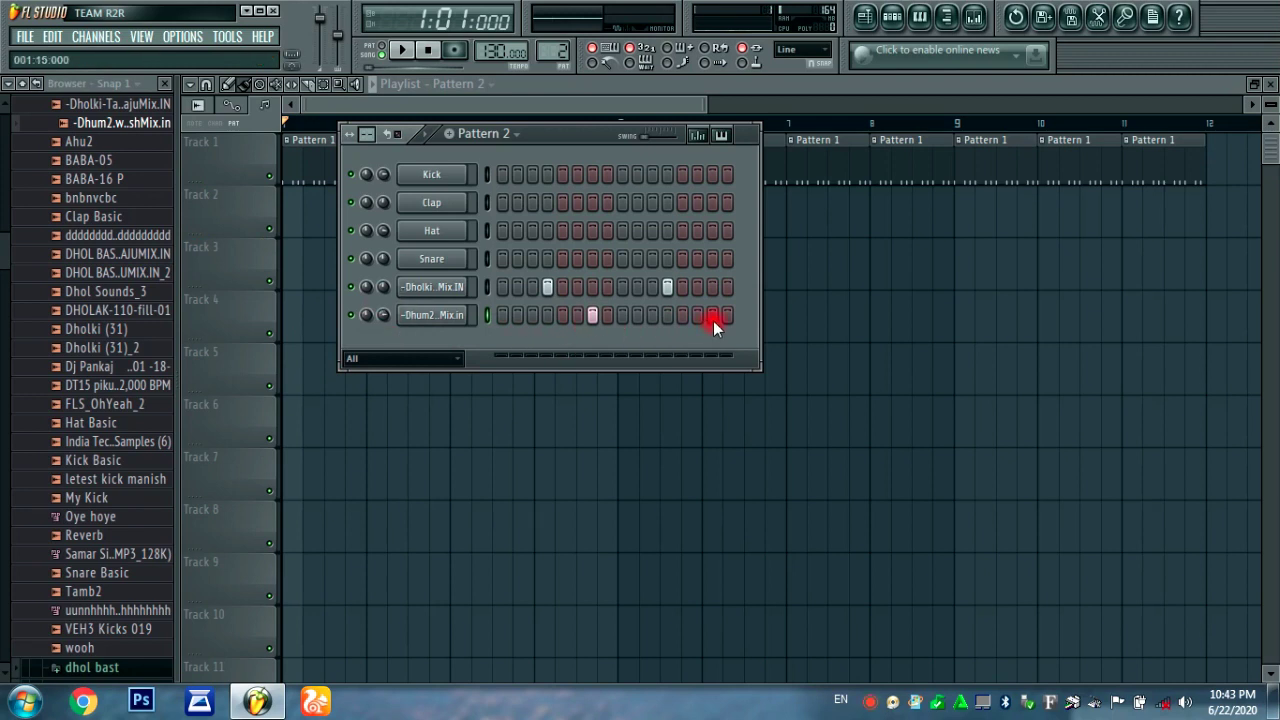
pyautogui.press('space')
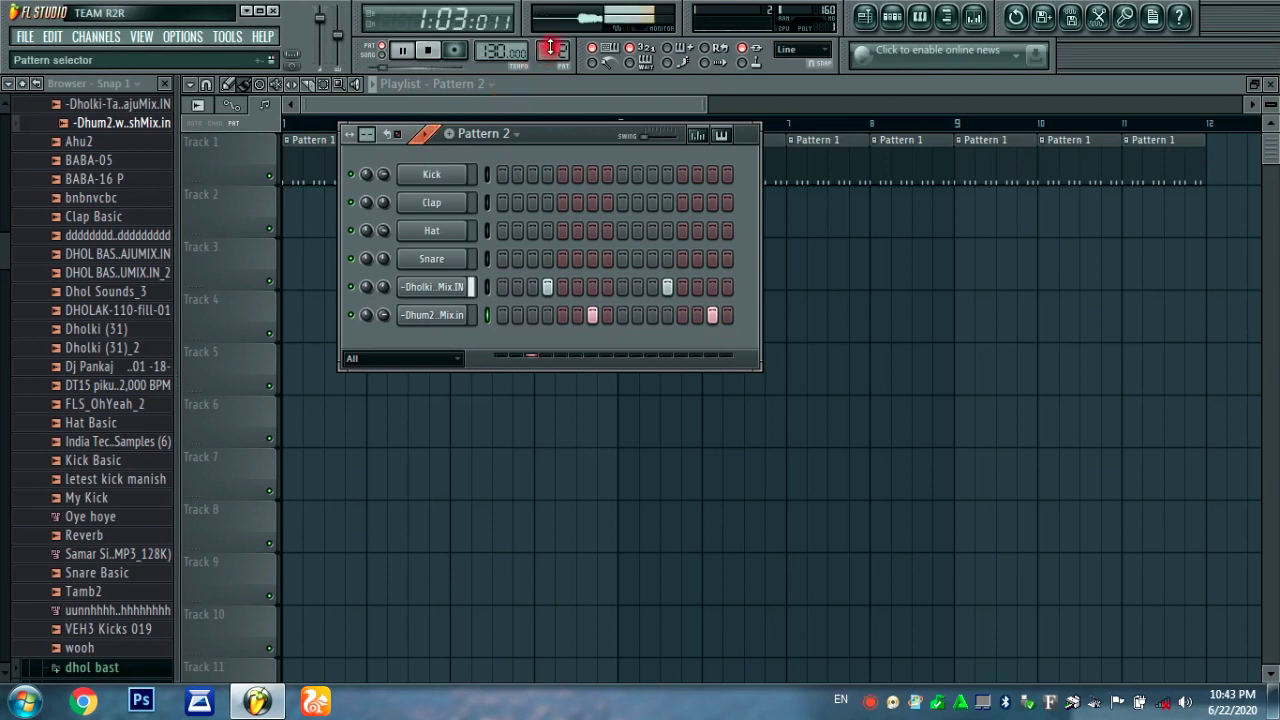
pyautogui.click(401, 50)
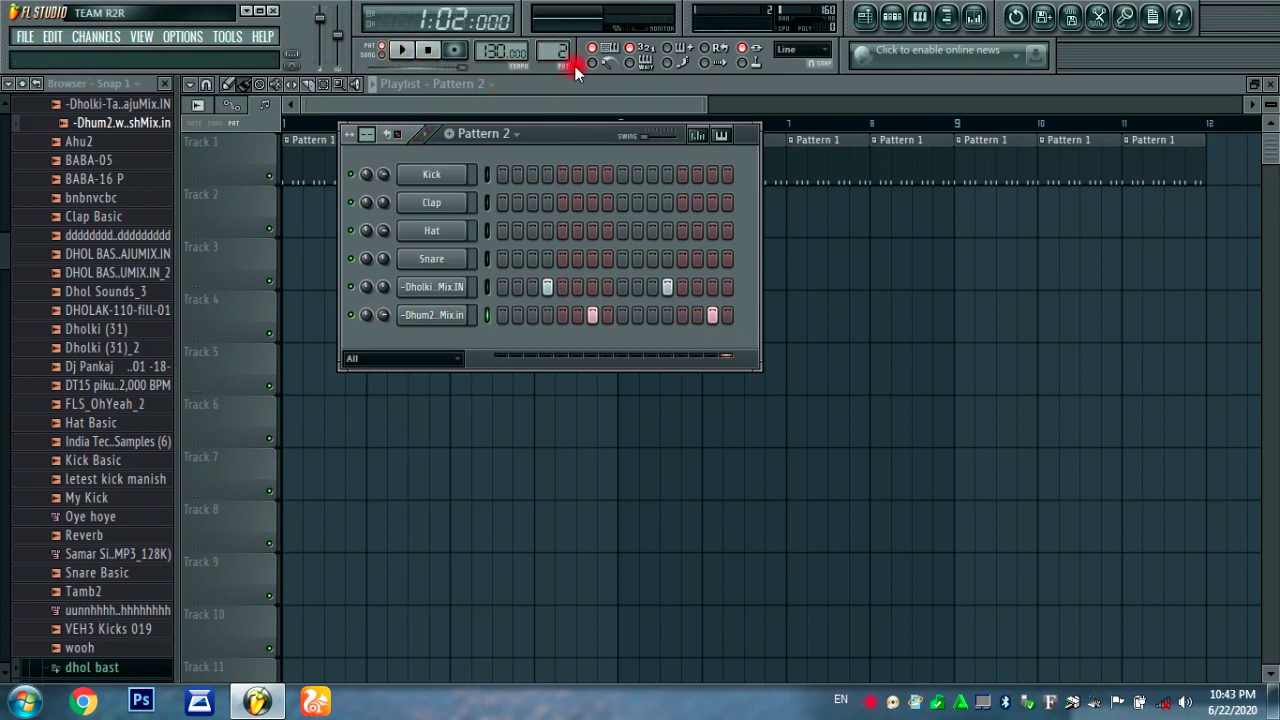
# - Paint Pattern 2 along Track 2 of the playlist from bar 1 through bar 11 and return the playhead to bar 1
pyautogui.click(554, 103)
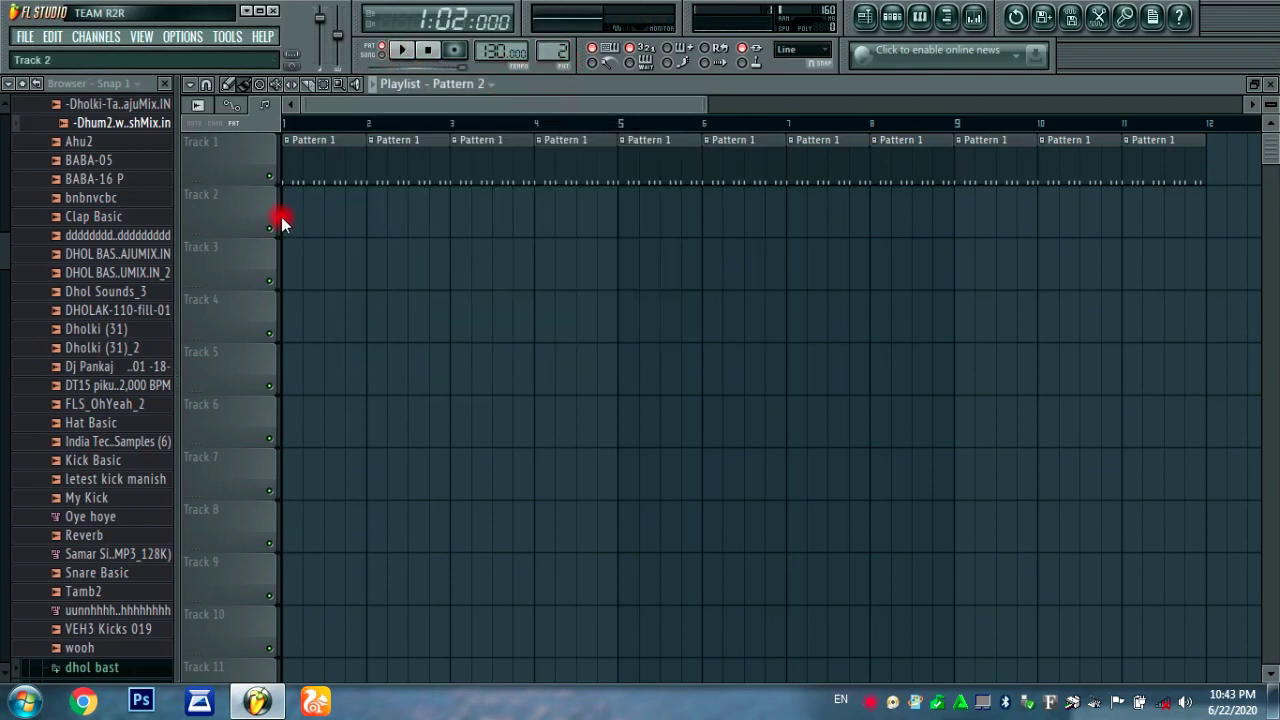
pyautogui.moveTo(291, 219); pyautogui.dragTo(1160, 200)
pyautogui.moveTo(370, 124); pyautogui.dragTo(189, 126)
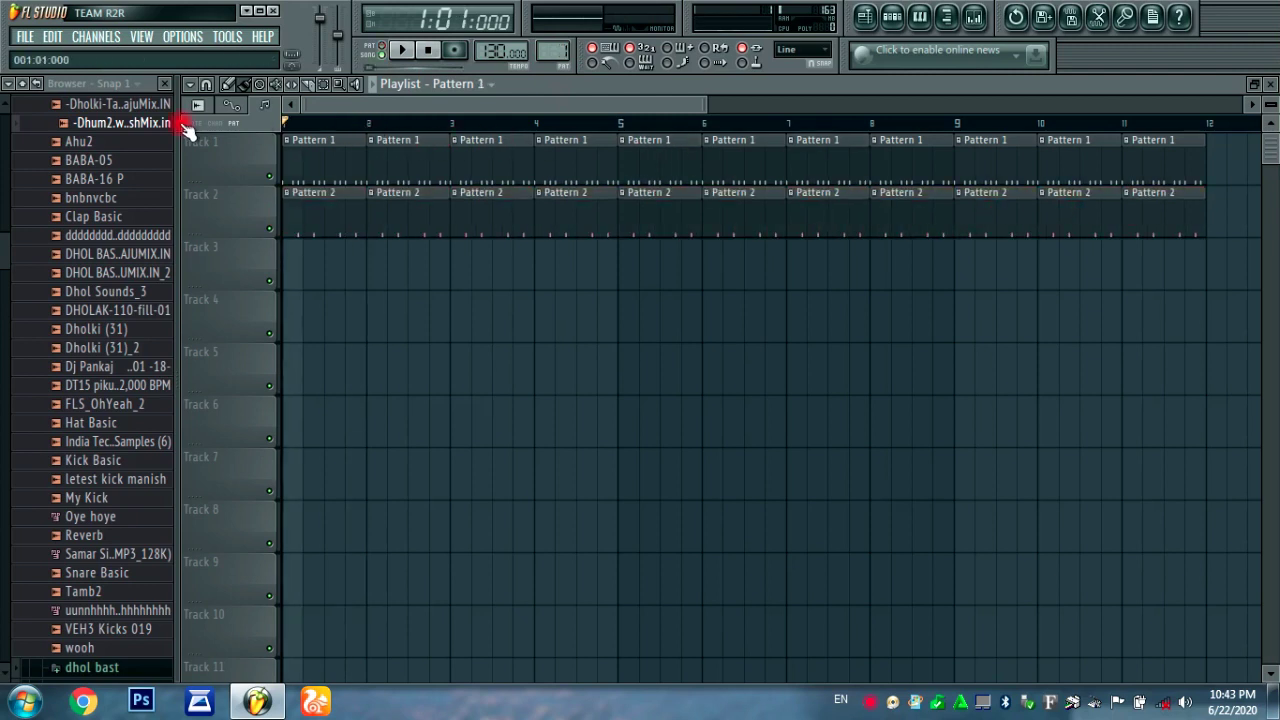
# - Switch to the empty Pattern 3 and add the Dholki (31)_2 sample as a new channel
pyautogui.click(891, 17)
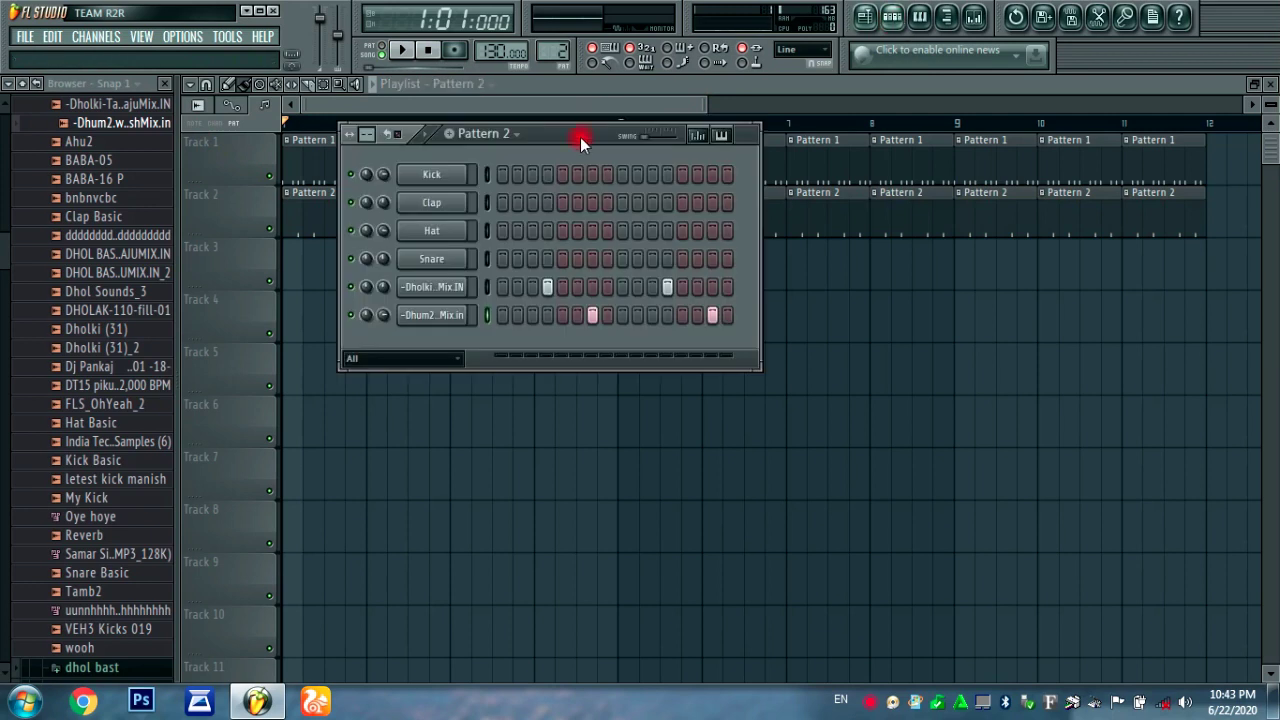
pyautogui.scroll(-1, 473, 140)
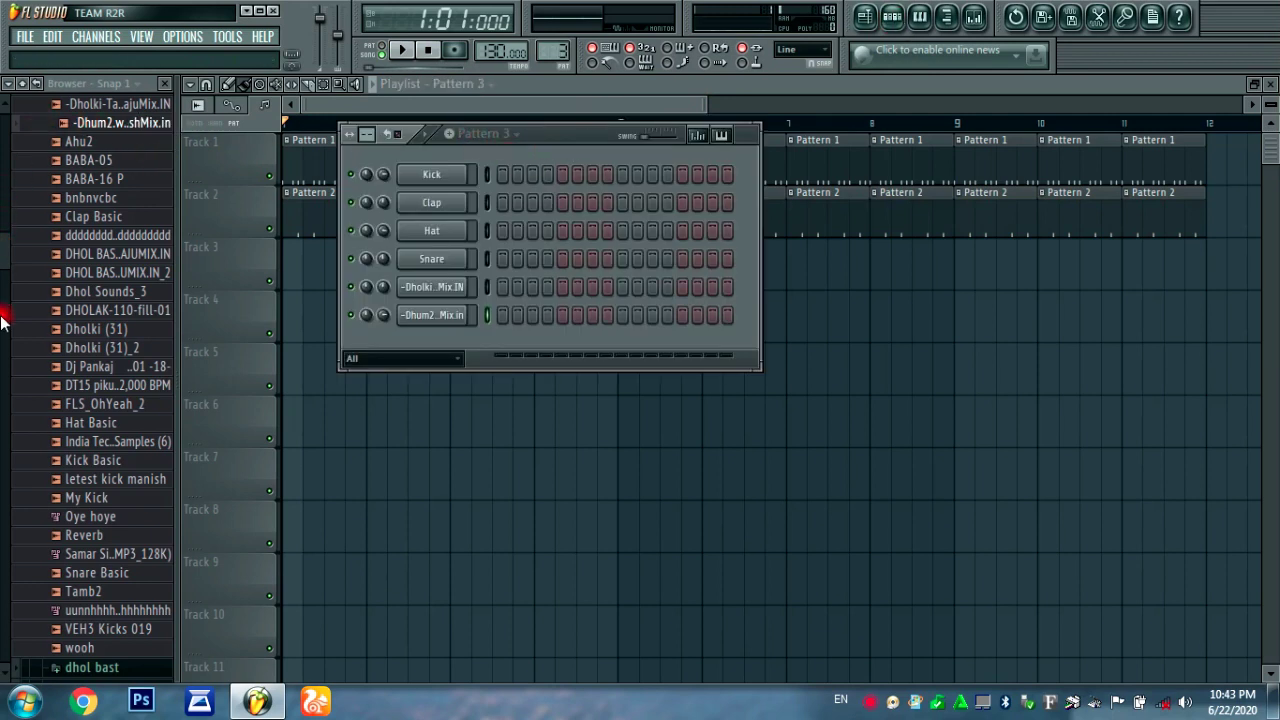
pyautogui.moveTo(85, 348); pyautogui.dragTo(385, 340)
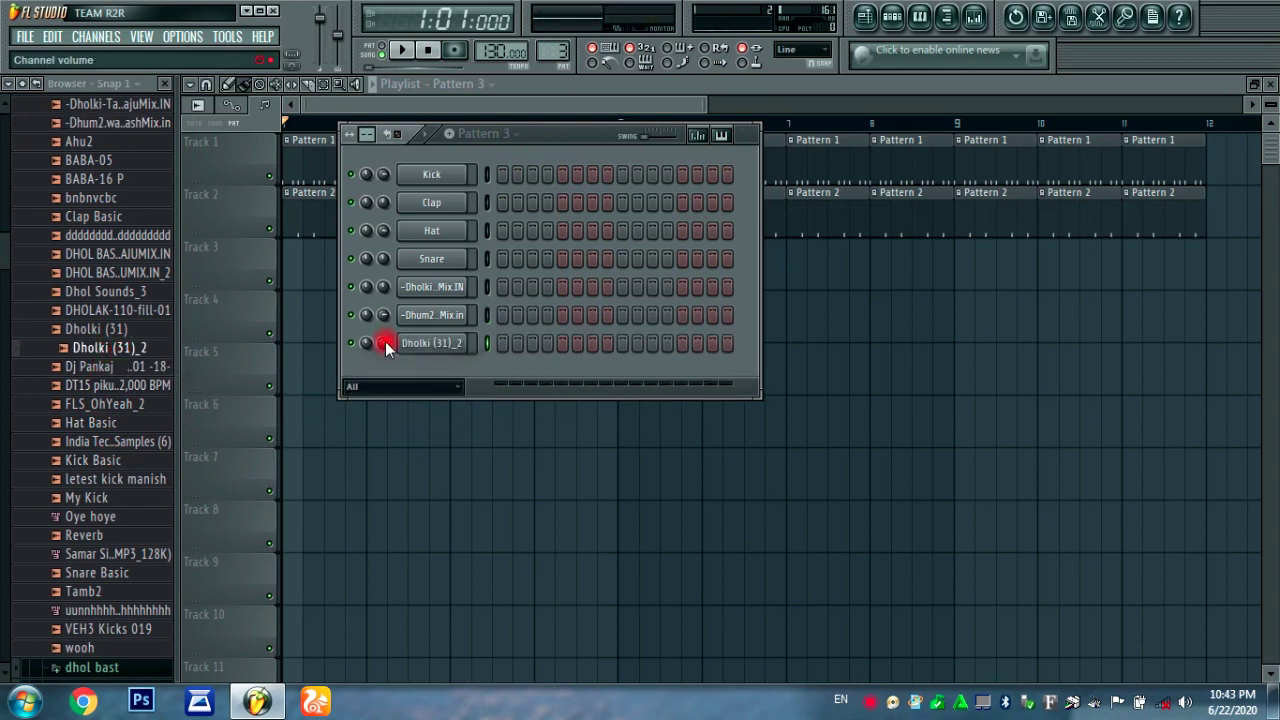
# - Add Dholki (31)_2 hits on steps 2, 4, 10 and 12 and preview Pattern 3
pyautogui.click(518, 345)
pyautogui.click(548, 345)
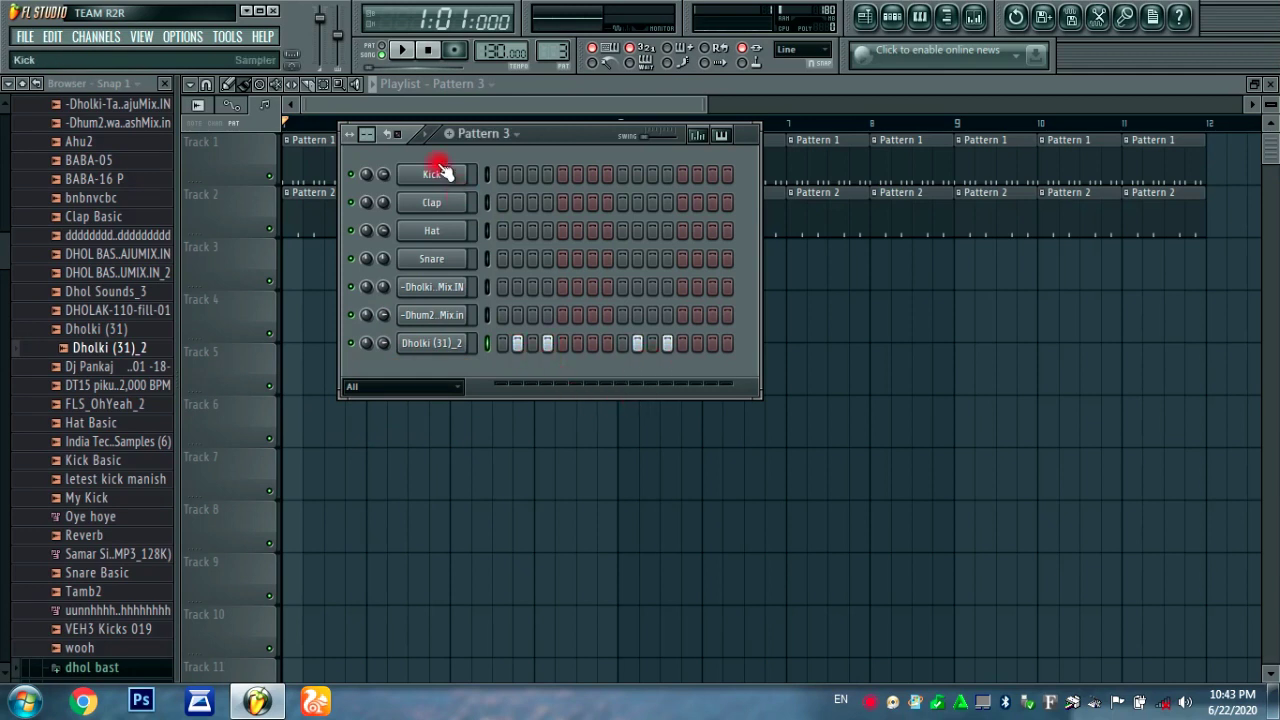
pyautogui.press('space')
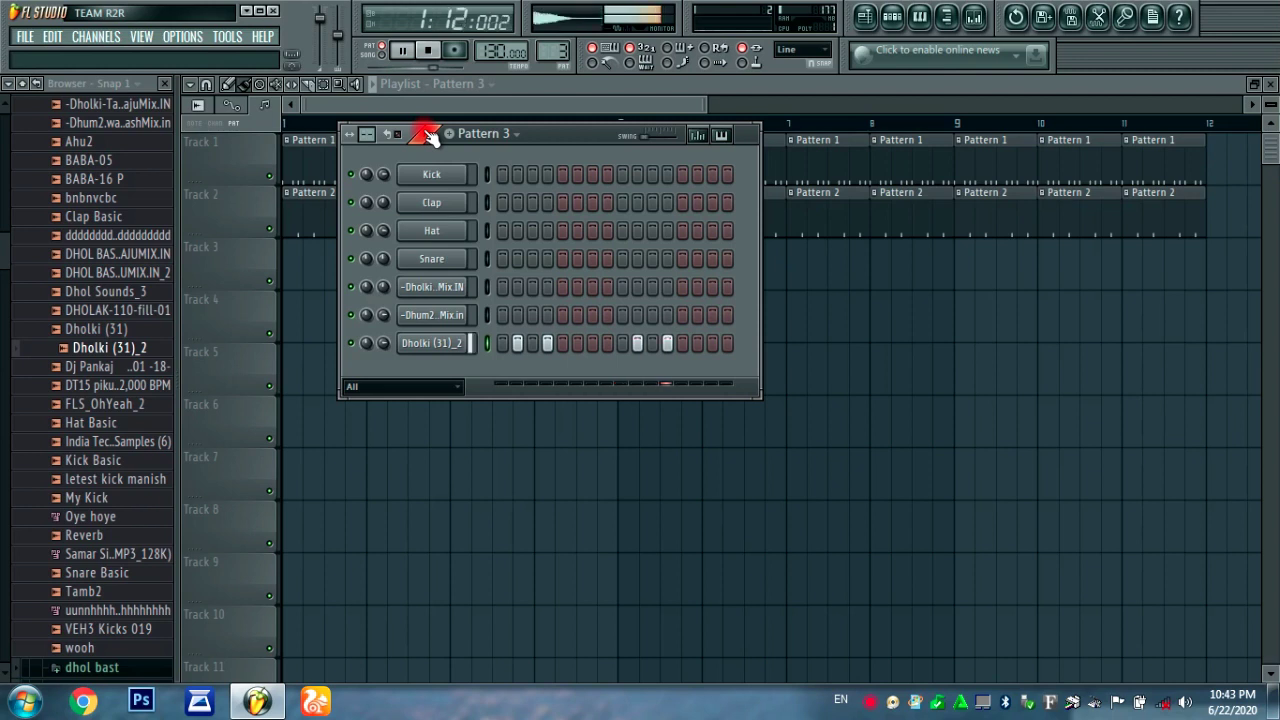
pyautogui.press('space')
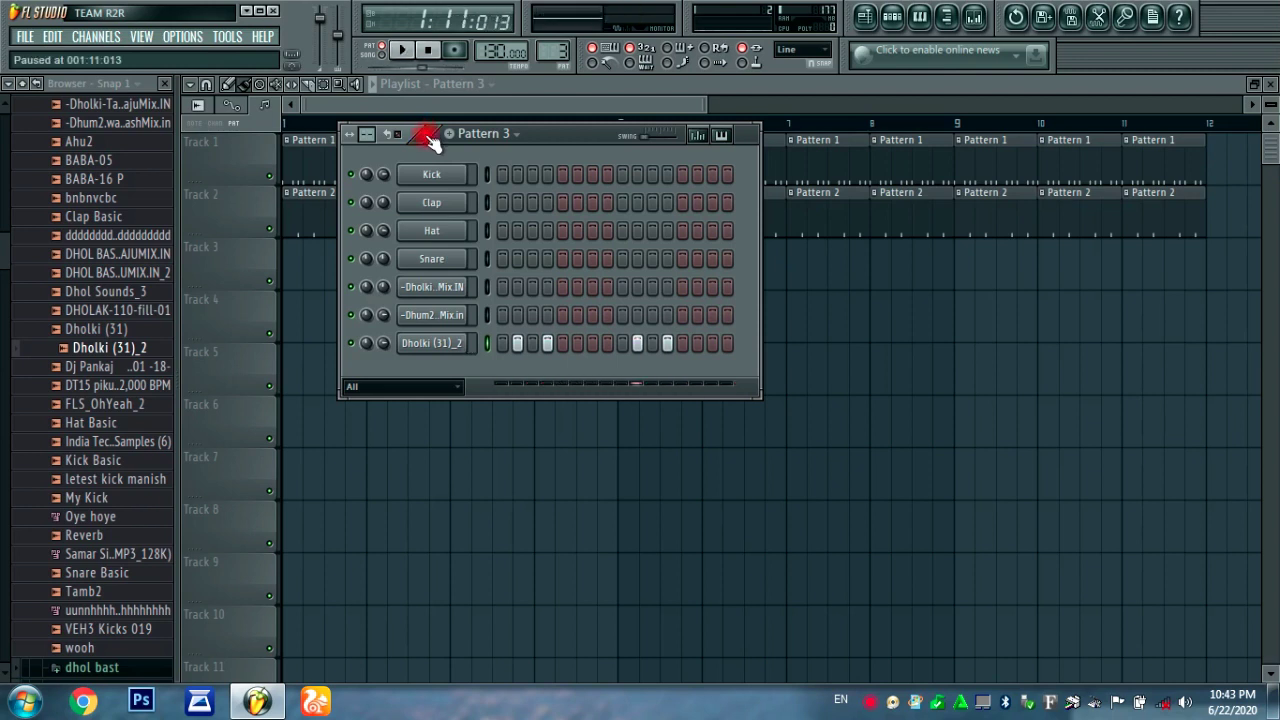
# - Paint Pattern 3 along Track 3 of the playlist from bar 1 through bar 11 and return the playhead to bar 1
pyautogui.click(545, 112)
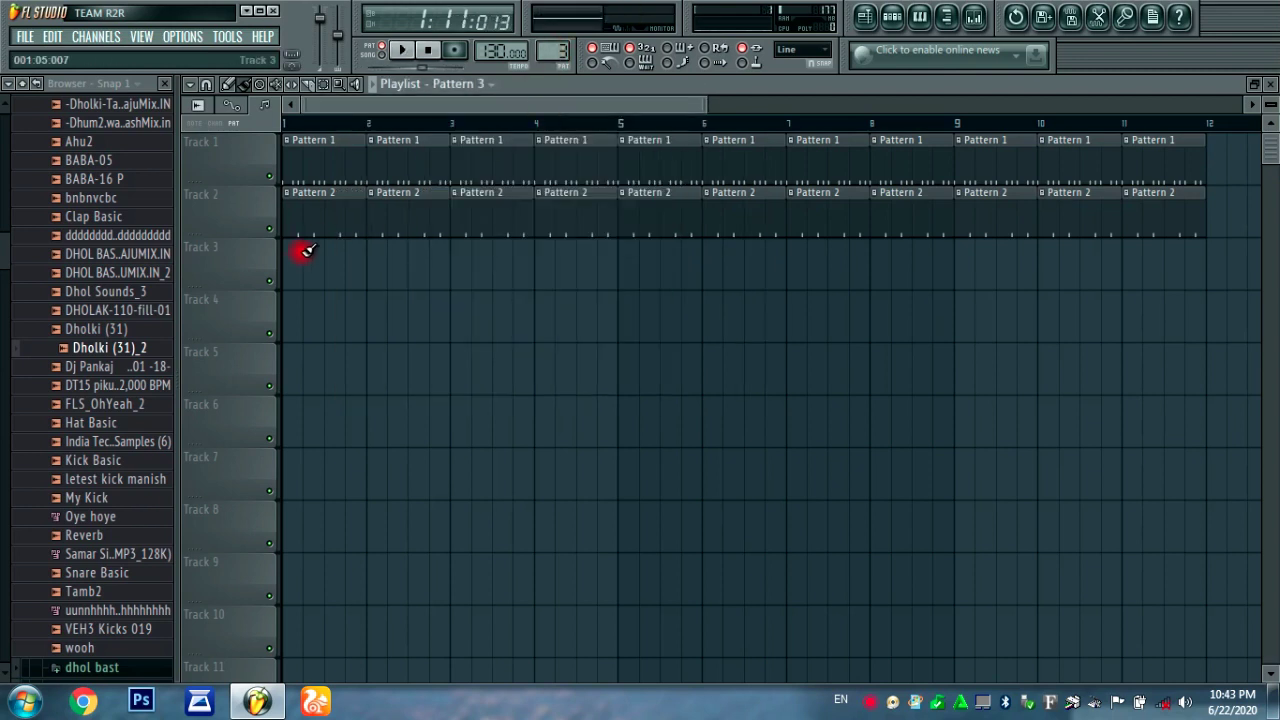
pyautogui.moveTo(287, 254); pyautogui.dragTo(1158, 261)
pyautogui.moveTo(420, 125); pyautogui.dragTo(235, 130)
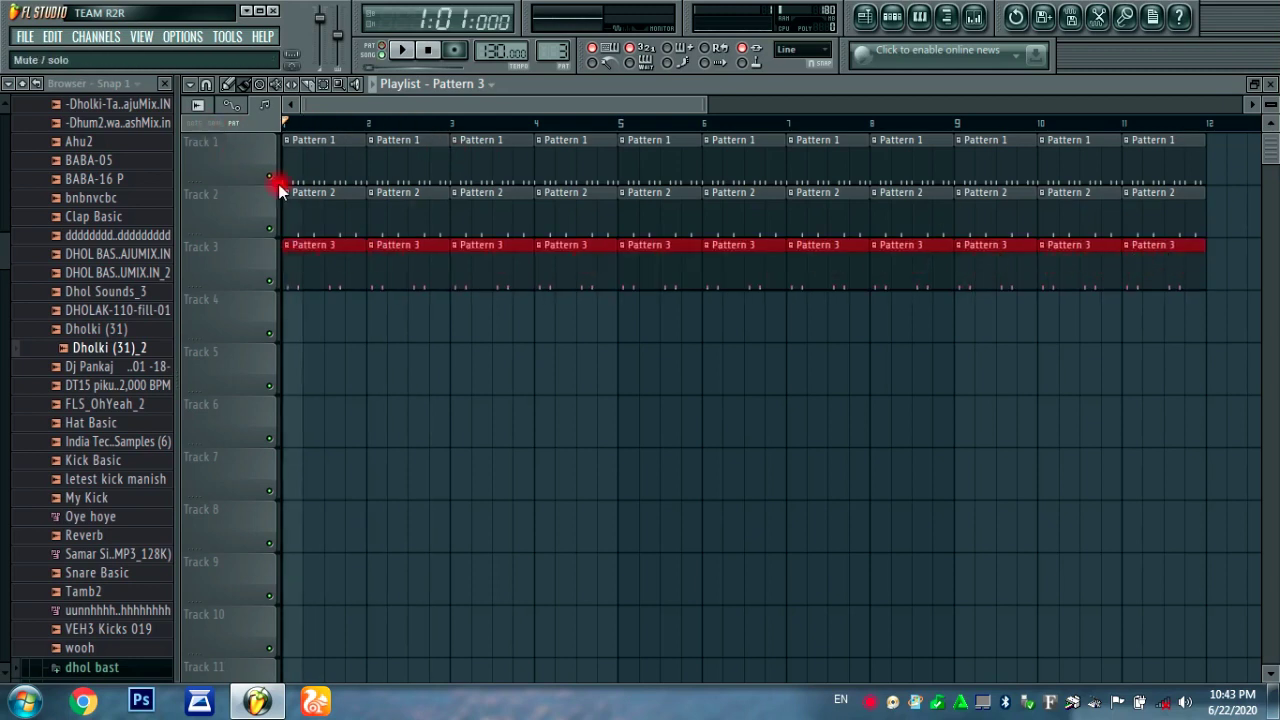
# - Play the three-track arrangement in song mode from bar 1, pause it and return the playhead to bar 1
pyautogui.click(323, 220)
pyautogui.click(323, 157)
pyautogui.scroll(-3, 310, 130)
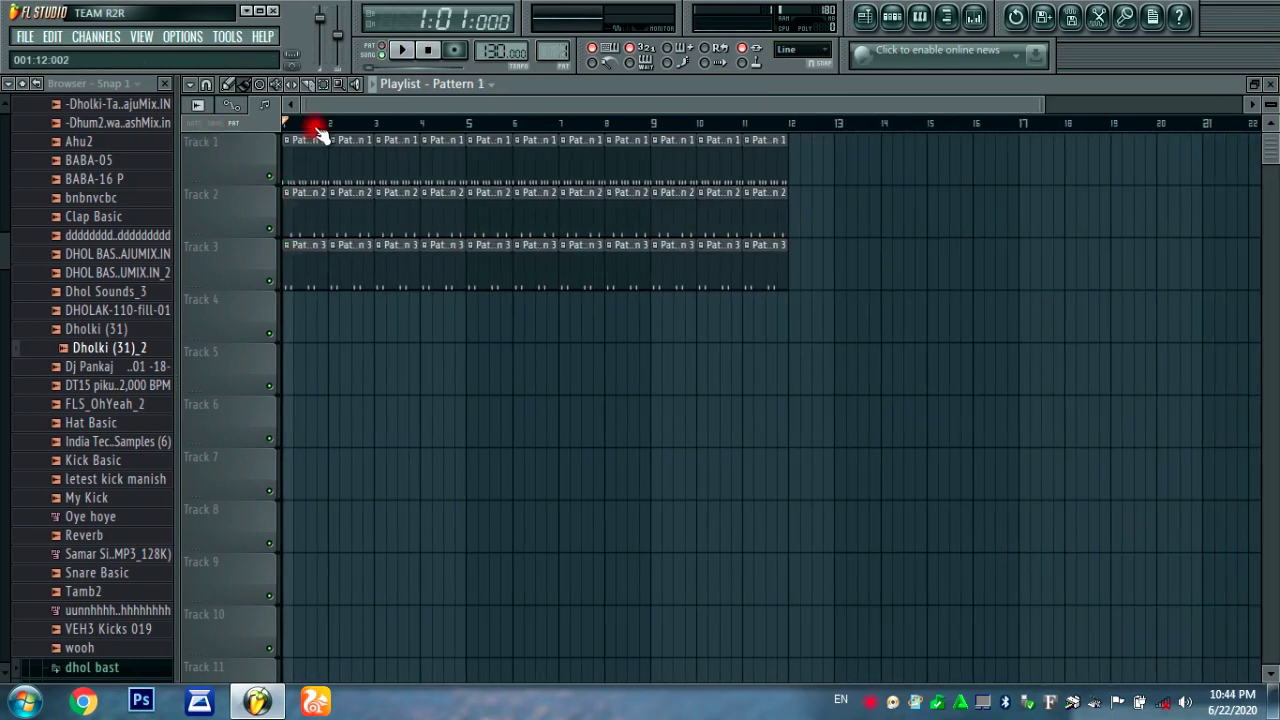
pyautogui.click(404, 51)
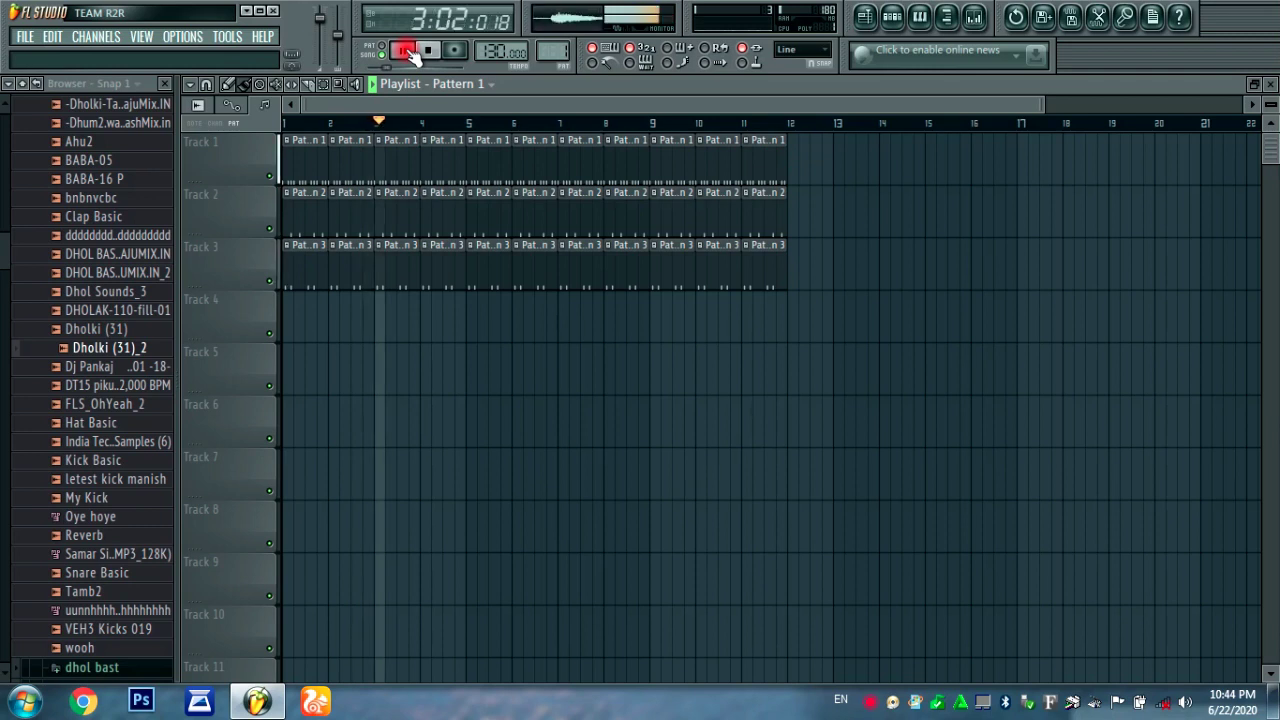
pyautogui.click(404, 51)
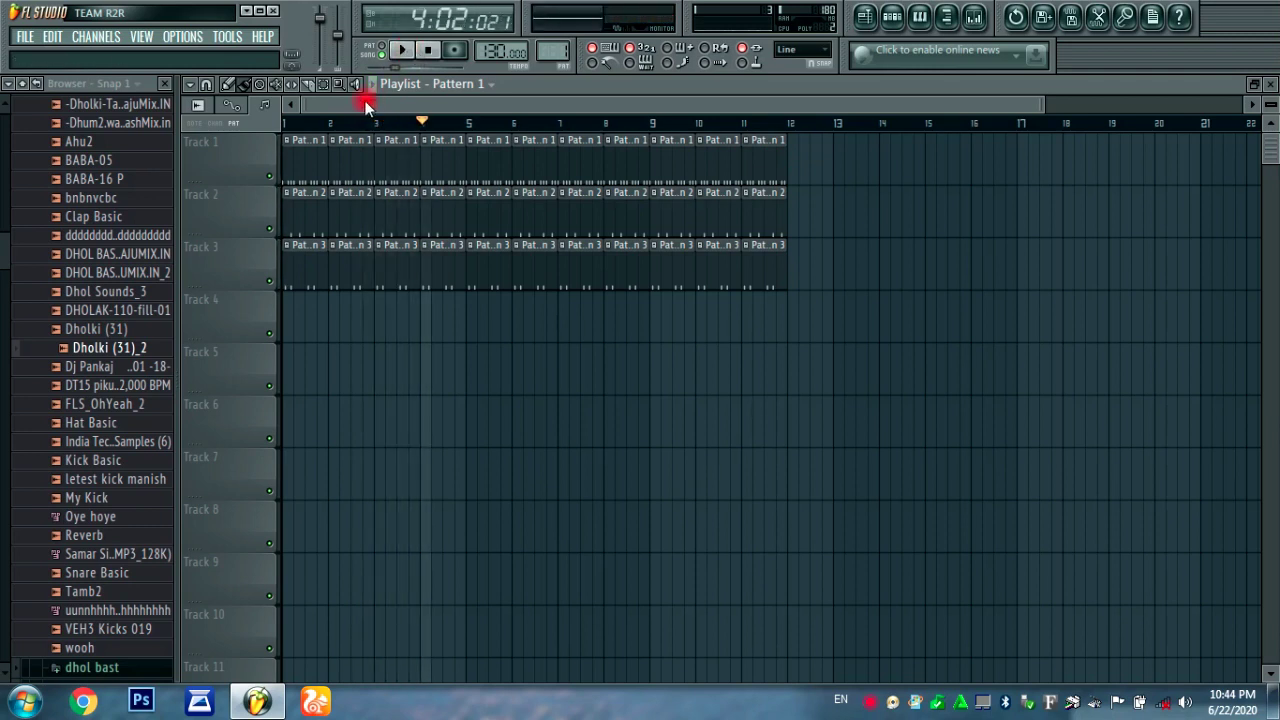
pyautogui.moveTo(333, 122); pyautogui.dragTo(318, 135)
pyautogui.scroll(3, 289, 125)
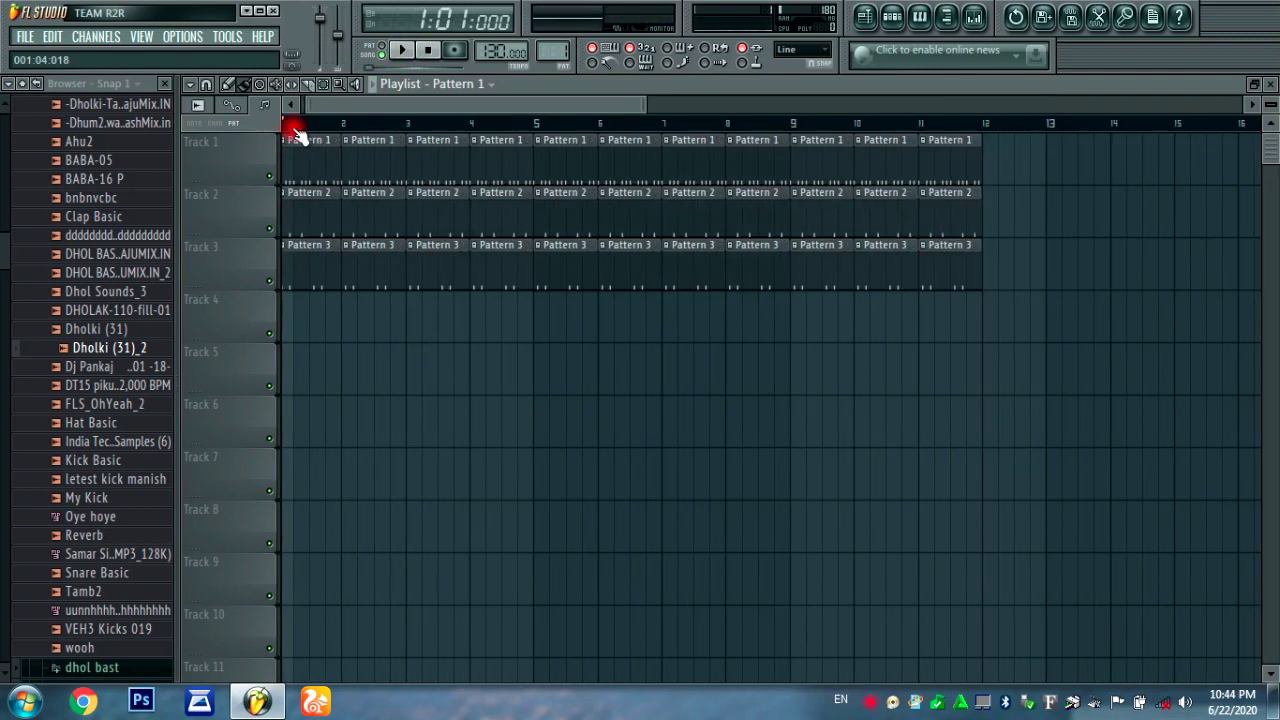
# - Switch to the empty Pattern 4 and add the GMS synthesizer as a new channel with hits on steps 4, 7, 12 and 15
pyautogui.click(892, 15)
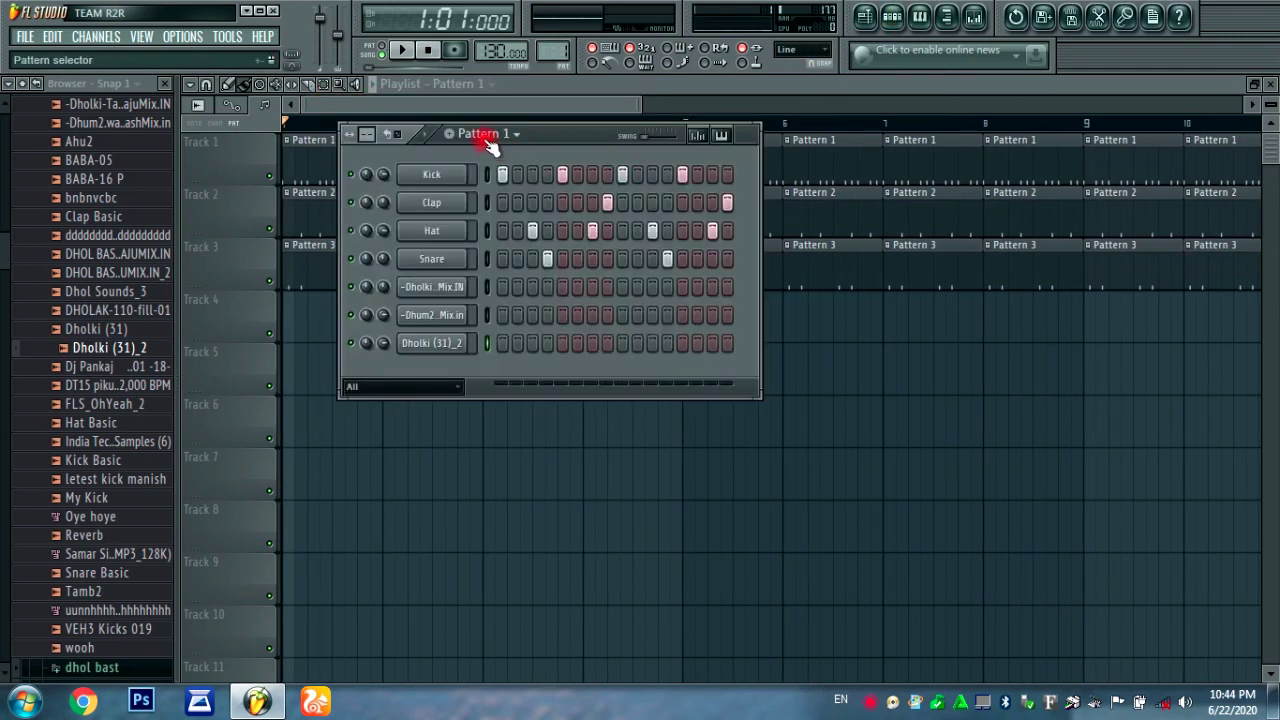
pyautogui.scroll(-1, 490, 145)
pyautogui.scroll(-2, 486, 143)
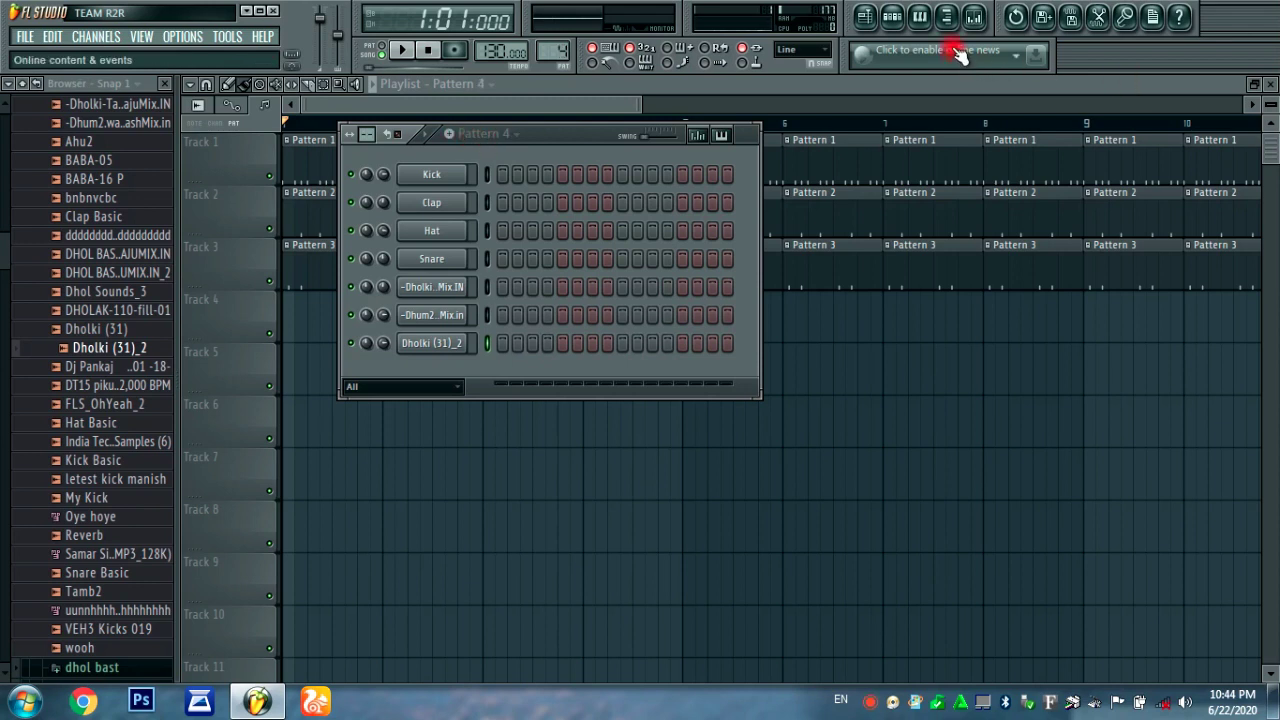
pyautogui.click(947, 16)
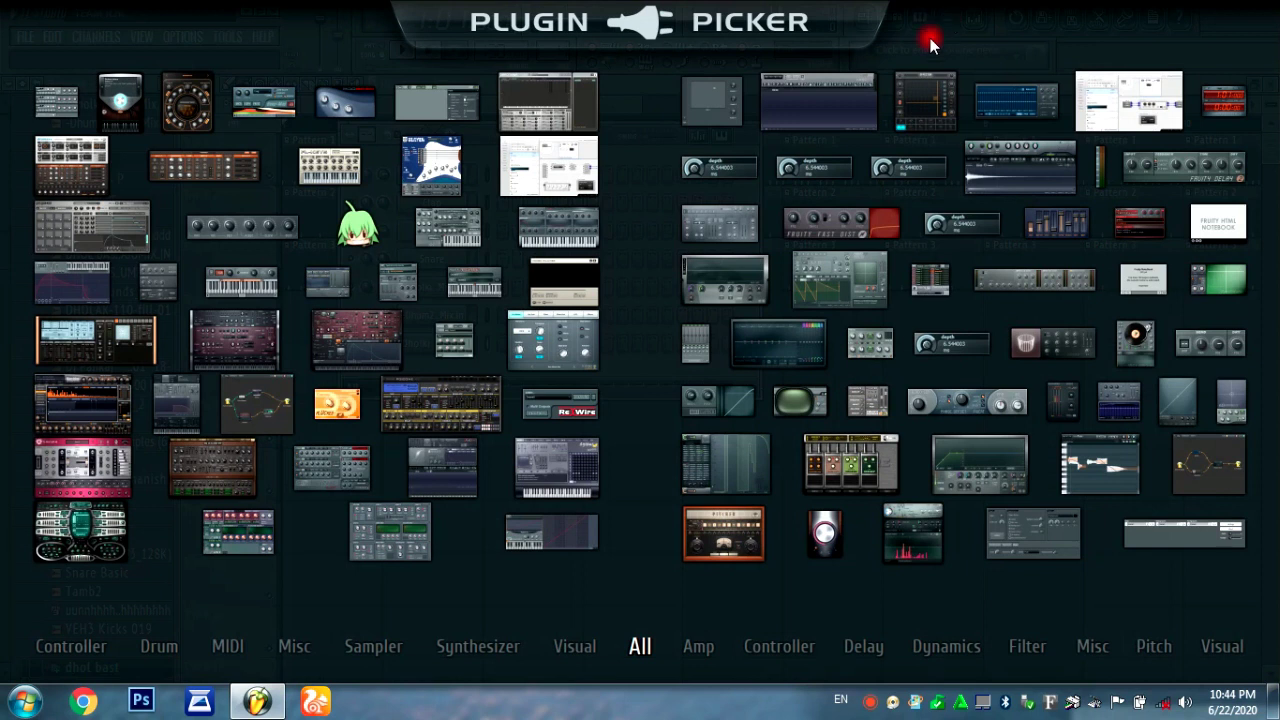
pyautogui.click(100, 345)
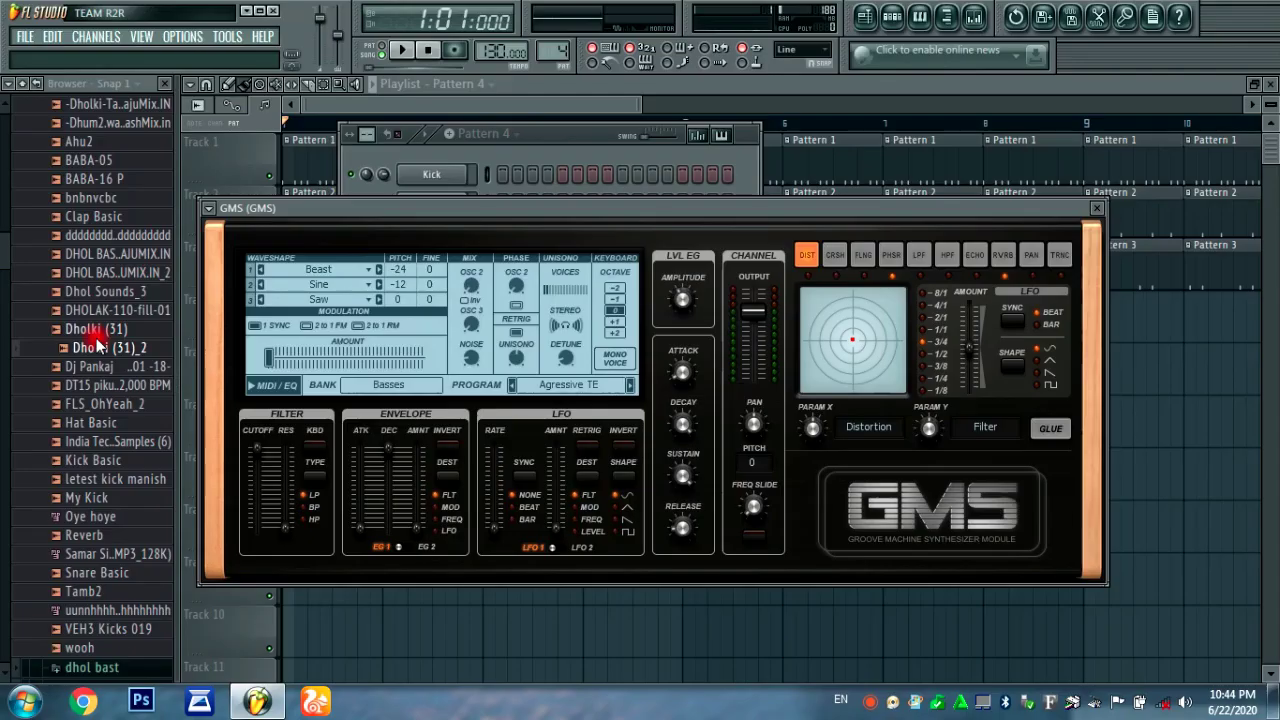
pyautogui.click(456, 160)
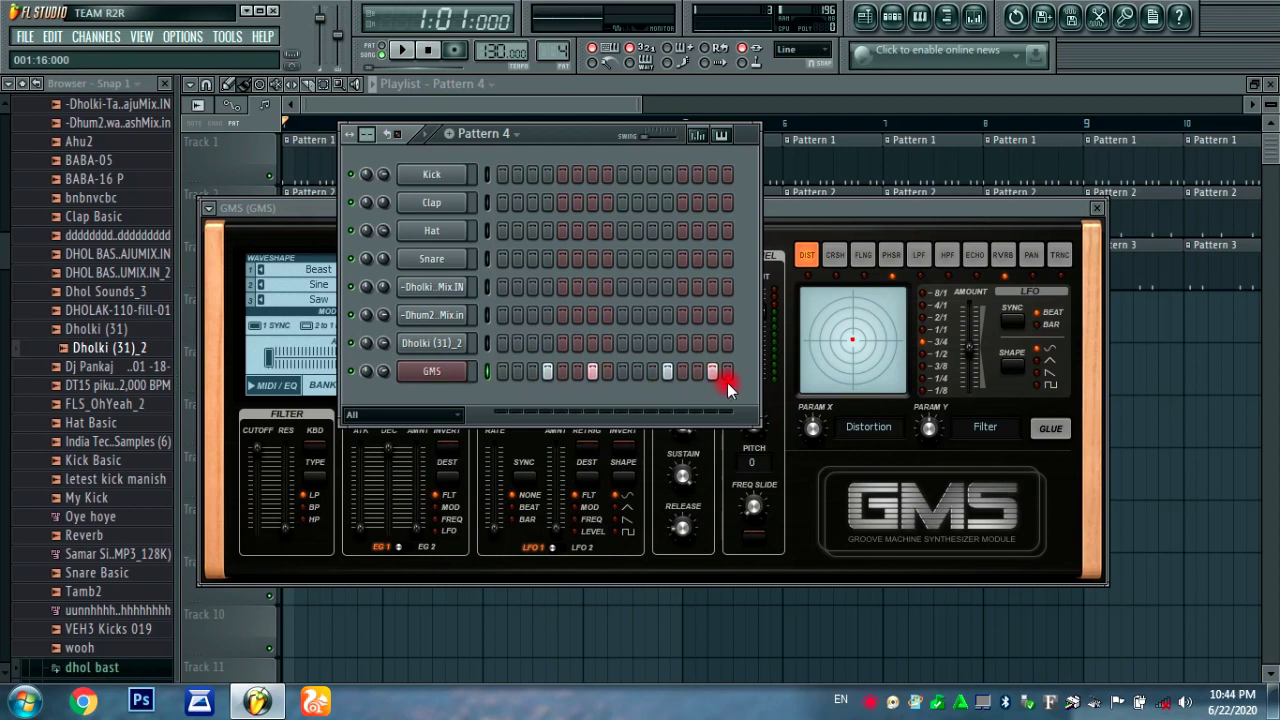
# - Send the GMS steps to the piano roll and shorten each of the four C5 notes to one step
pyautogui.rightClick(424, 379)
pyautogui.click(503, 370)
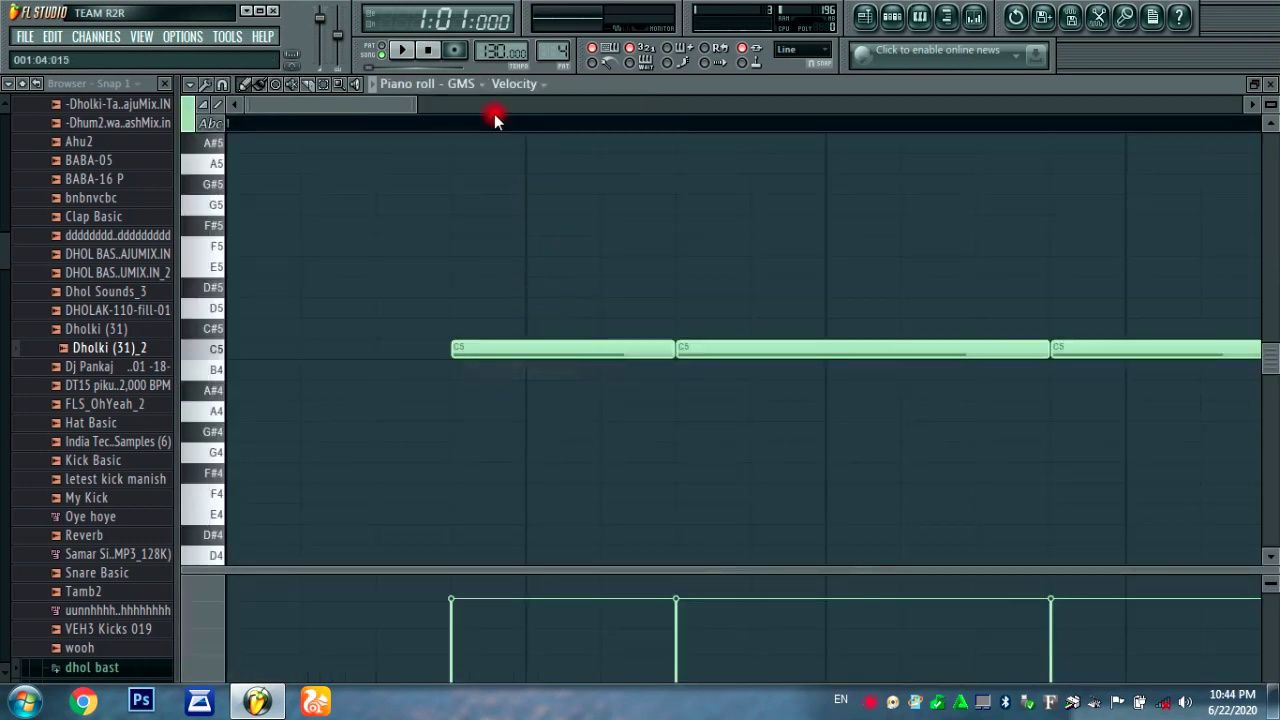
pyautogui.scroll(-5, 500, 135)
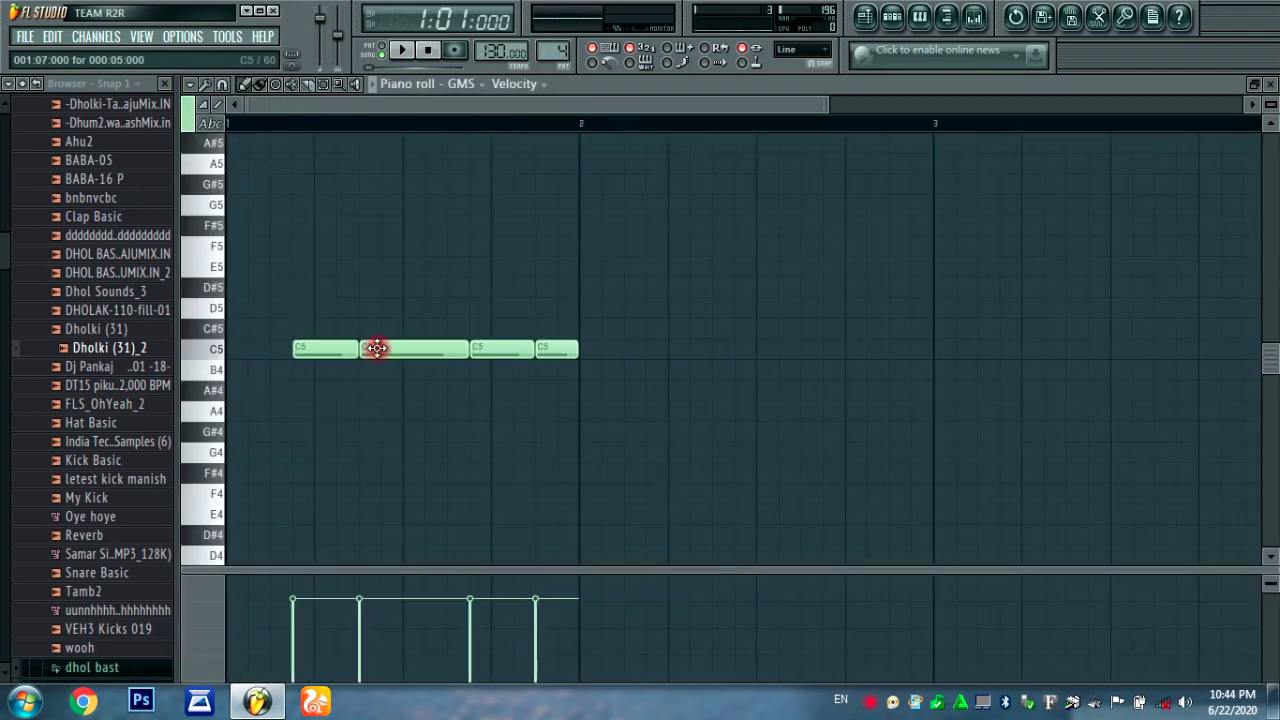
pyautogui.moveTo(355, 349); pyautogui.dragTo(313, 349)
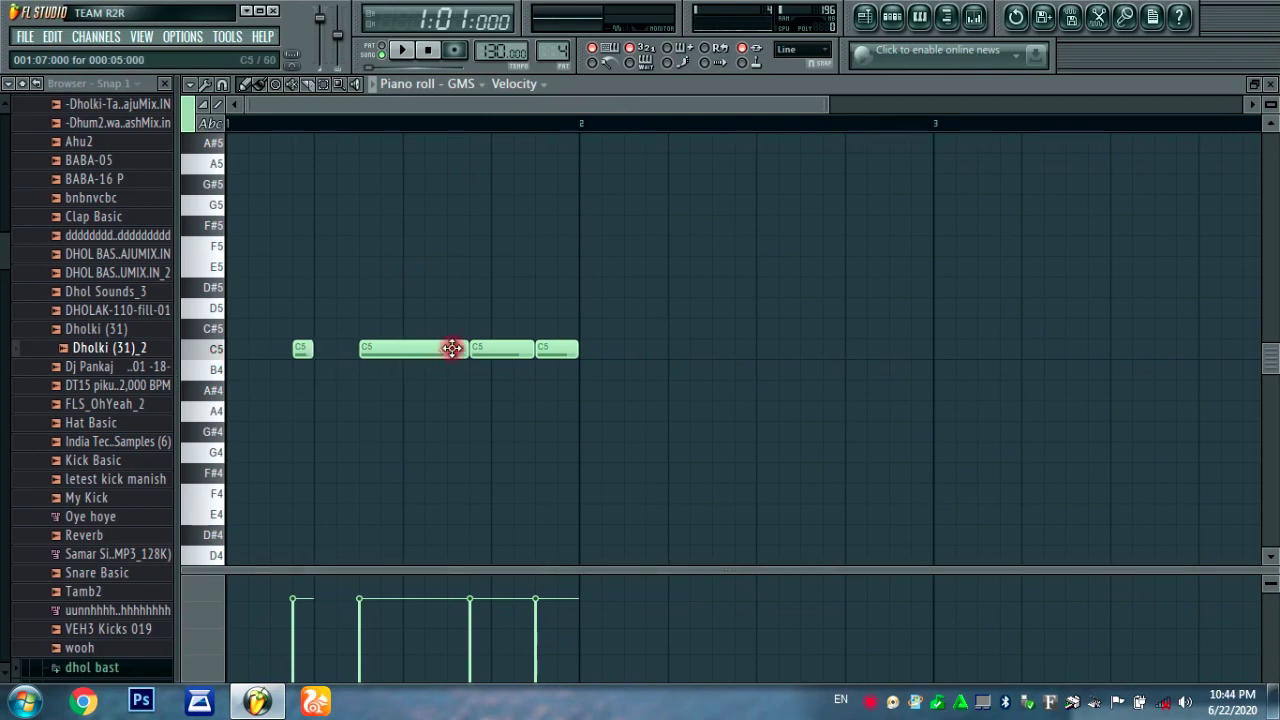
pyautogui.moveTo(463, 347); pyautogui.dragTo(380, 348)
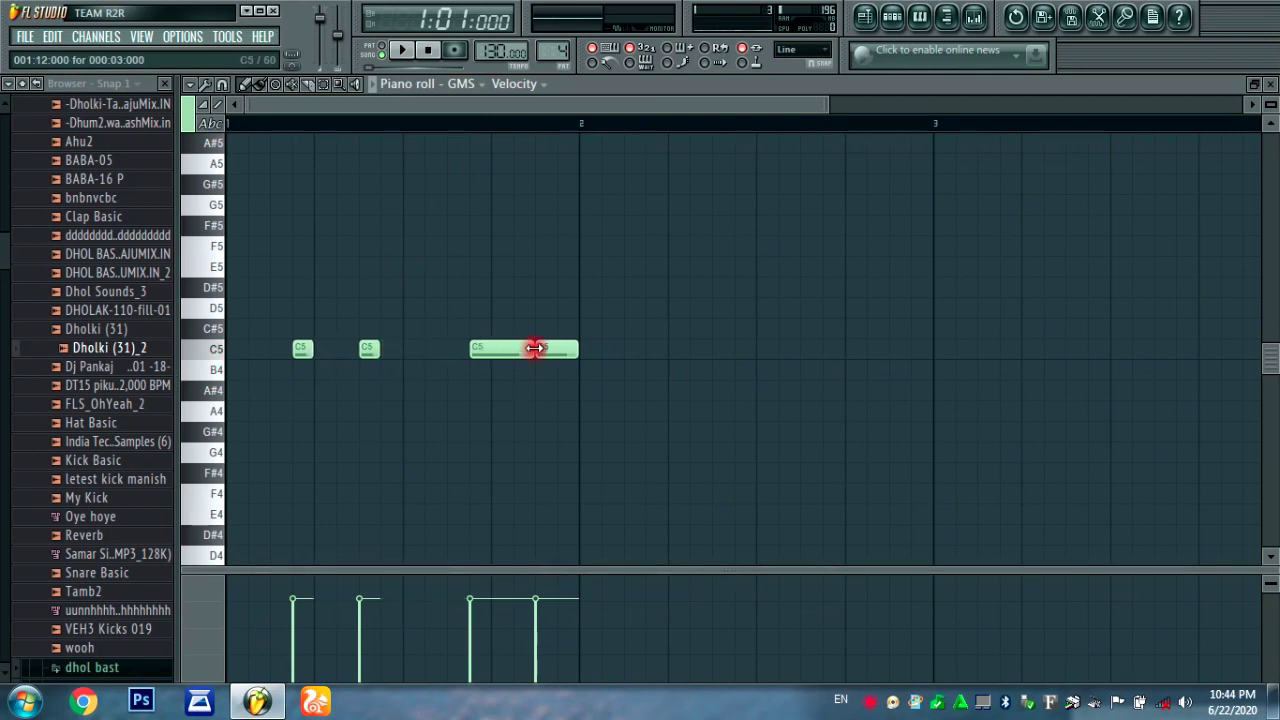
pyautogui.moveTo(532, 348); pyautogui.dragTo(490, 348)
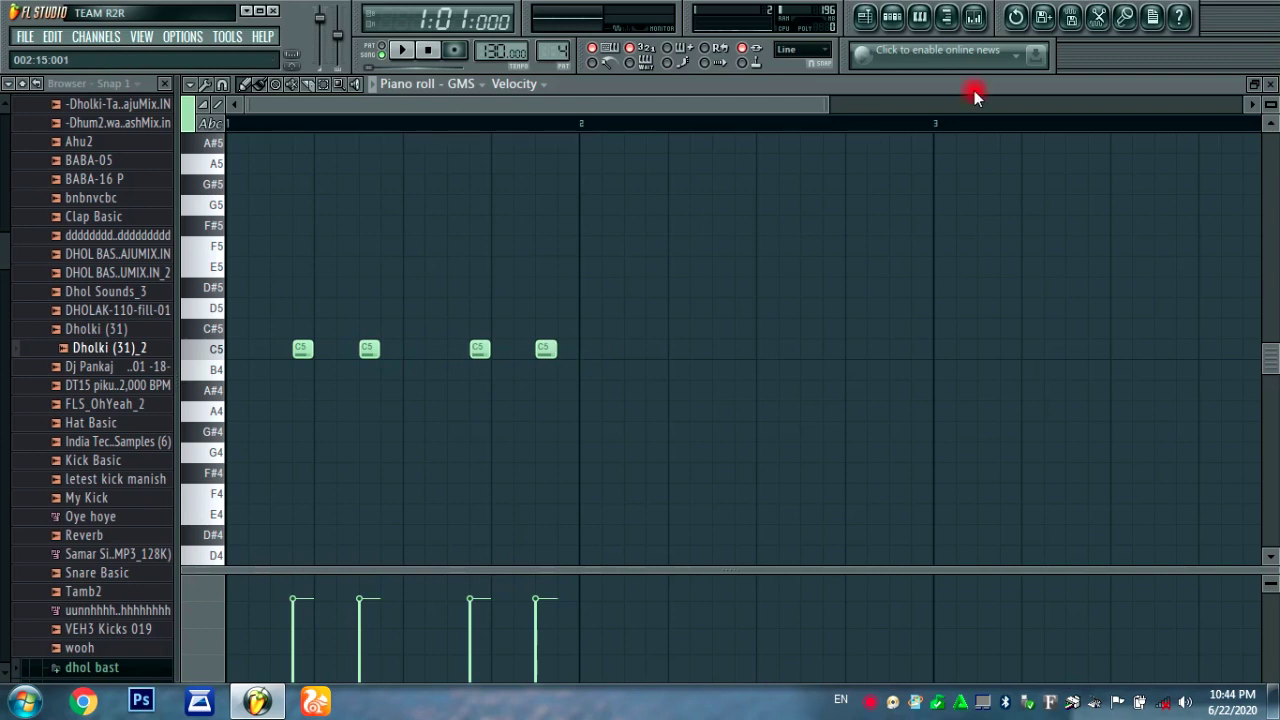
pyautogui.click(1269, 84)
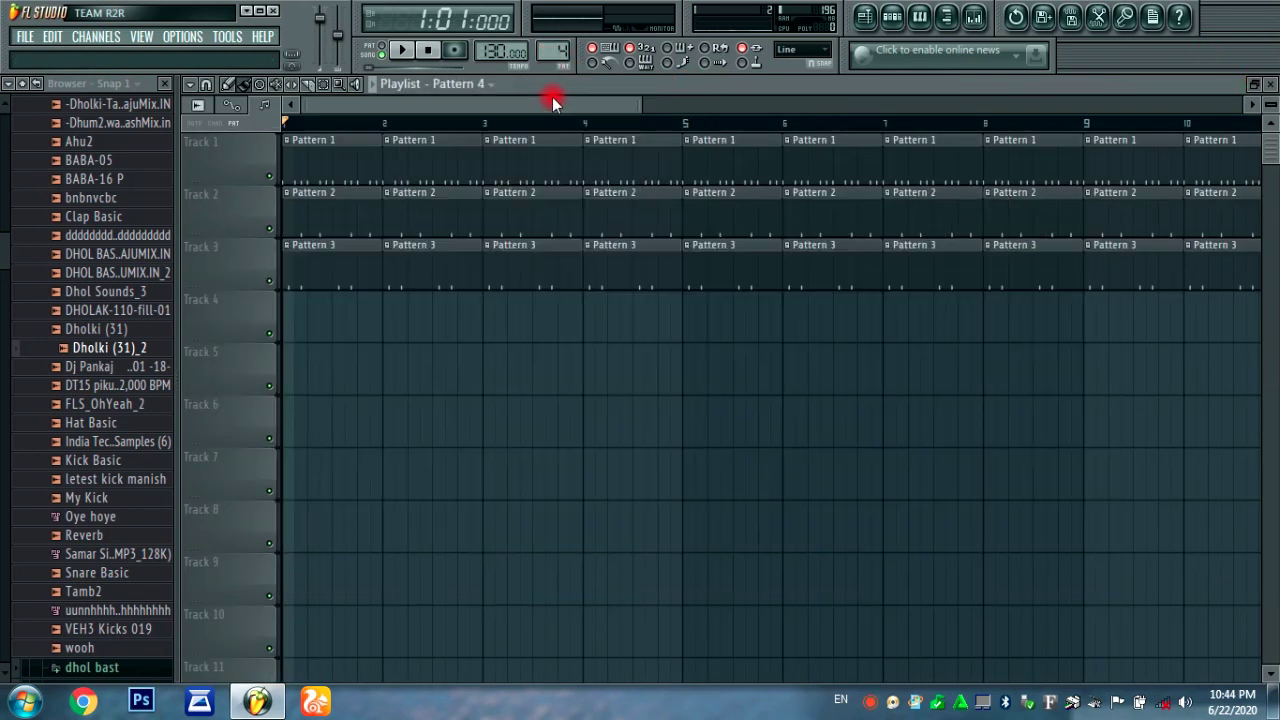
# - Paint Pattern 4 along Track 4 of the playlist from bar 1 through bar 11
pyautogui.click(551, 104)
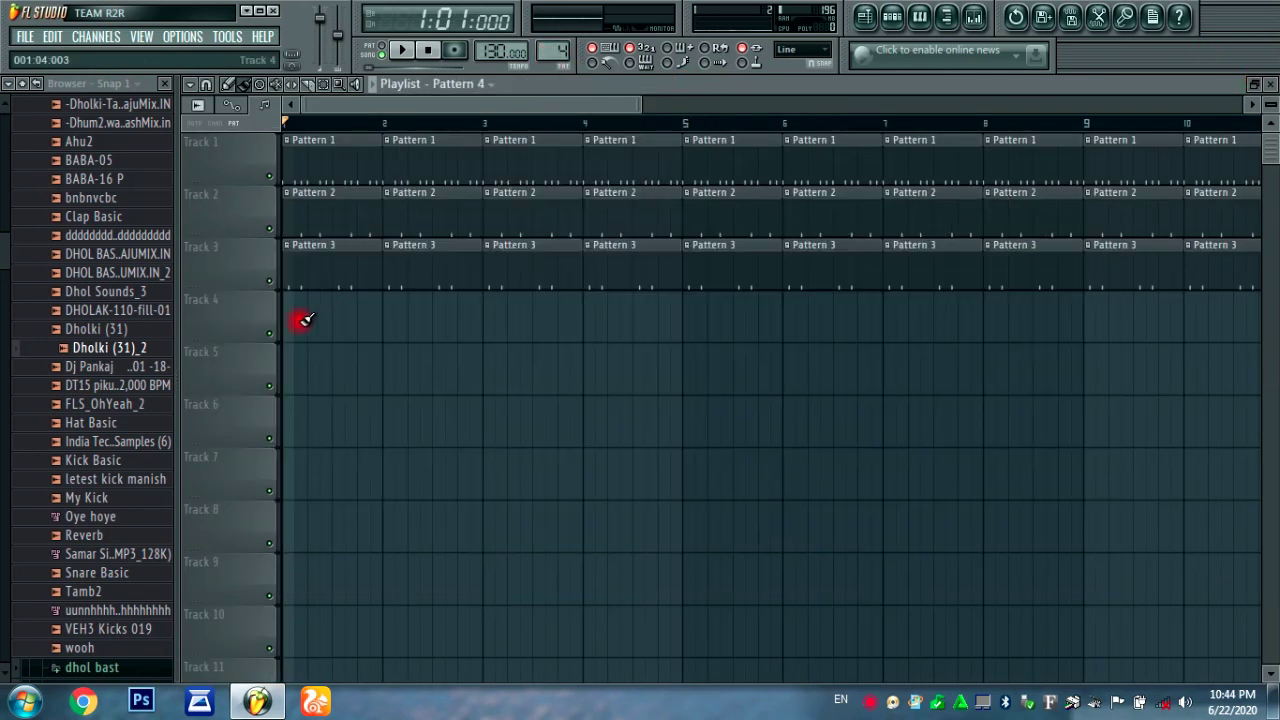
pyautogui.moveTo(290, 318)
pyautogui.mouseDown()
pyautogui.moveTo(1014, 329)
pyautogui.moveTo(1243, 297)
pyautogui.mouseUp()
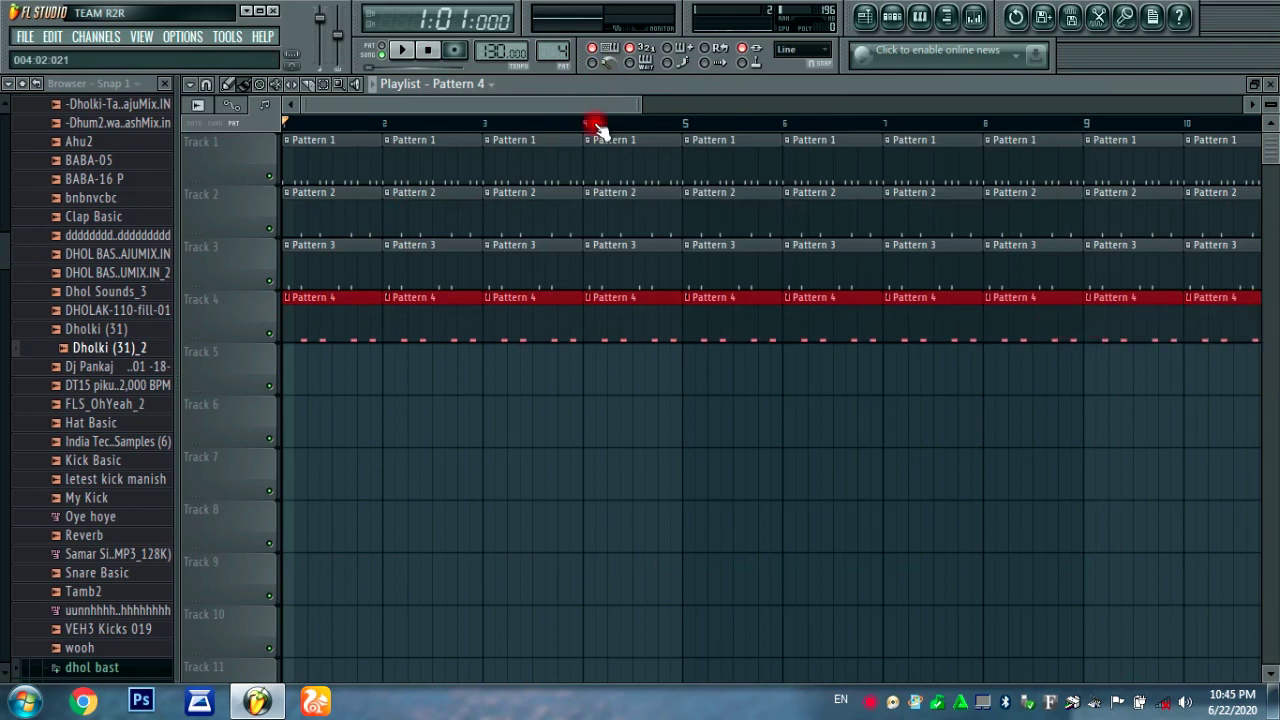
pyautogui.scroll(-1, 578, 127)
pyautogui.scroll(-3, 578, 127)
pyautogui.click(836, 321)
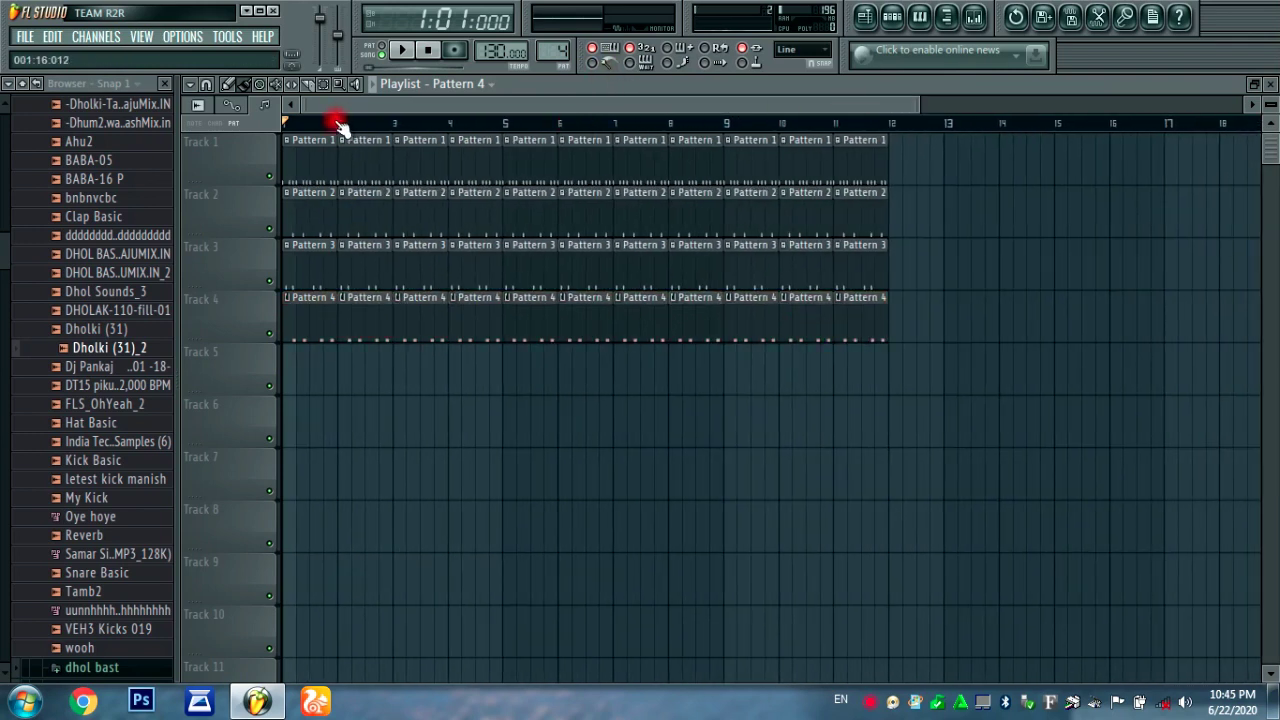
# - Play the four-track arrangement briefly from bar 1, pause it and open the GMS channel's synthesizer window
pyautogui.click(404, 50)
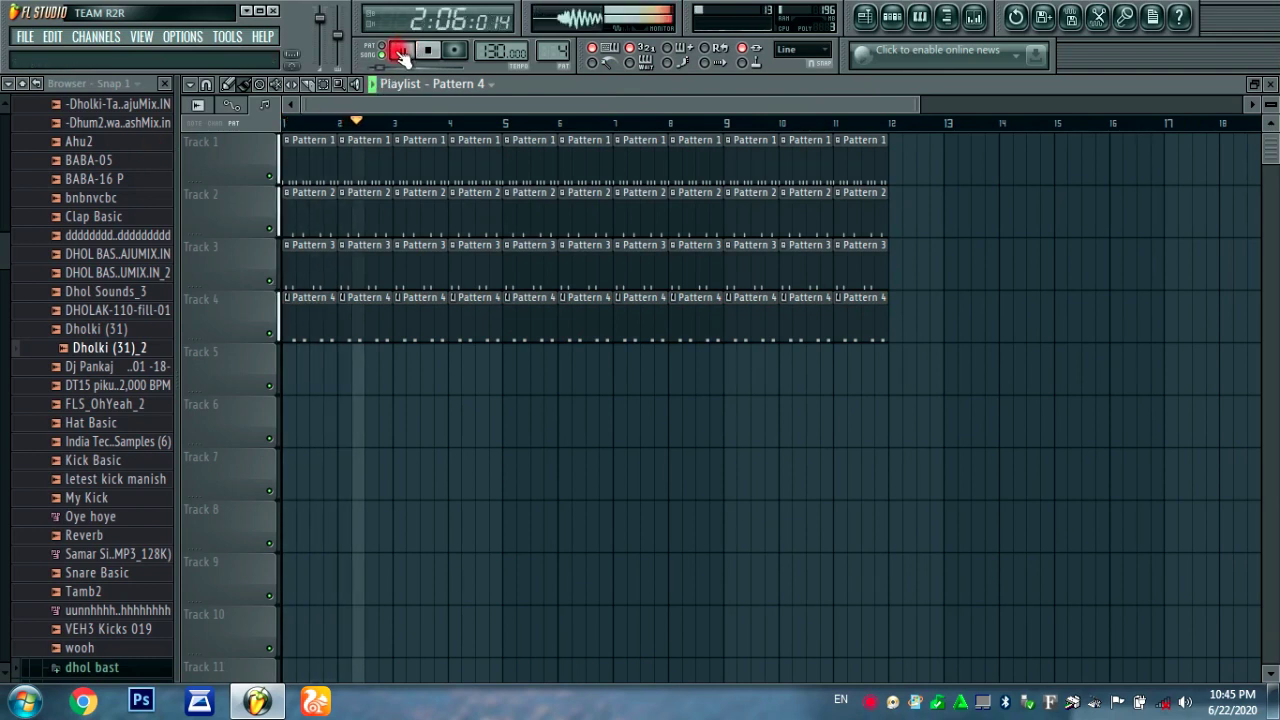
pyautogui.click(401, 51)
pyautogui.click(892, 17)
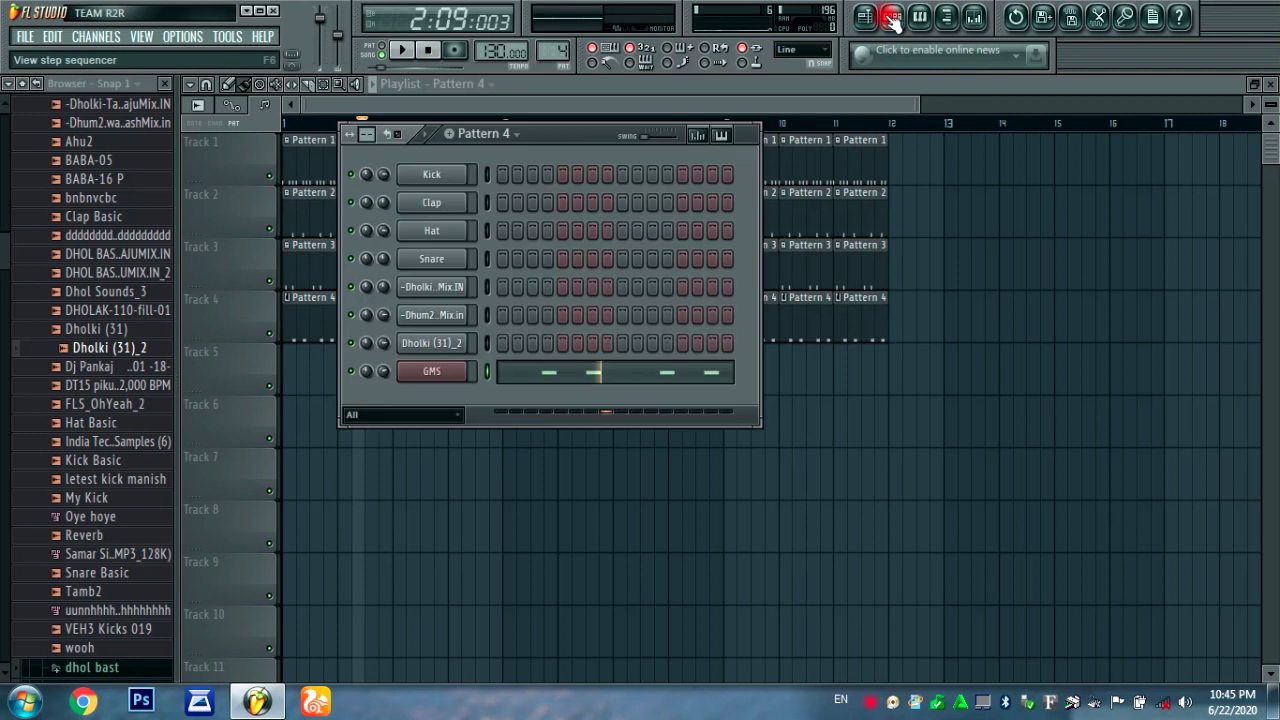
pyautogui.click(437, 375)
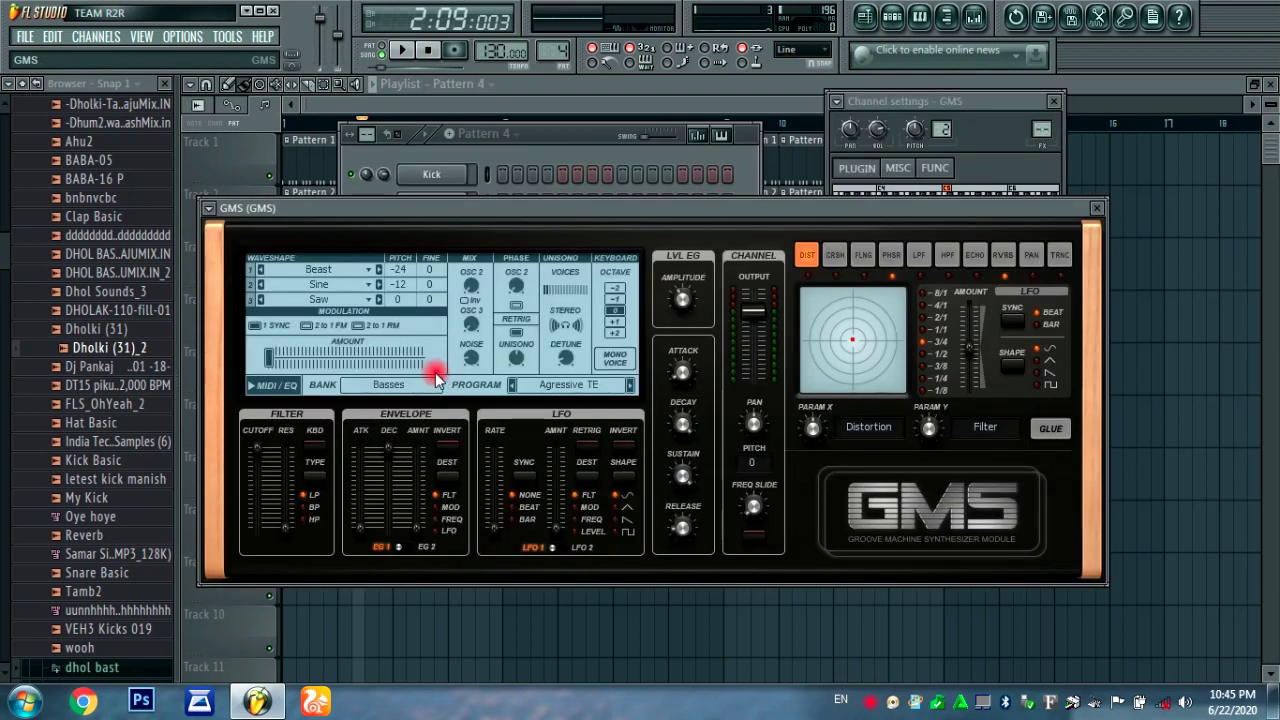
# - Raise the GMS output level to 20.0 dB and reposition the synthesizer window
pyautogui.moveTo(754, 320); pyautogui.dragTo(754, 296)
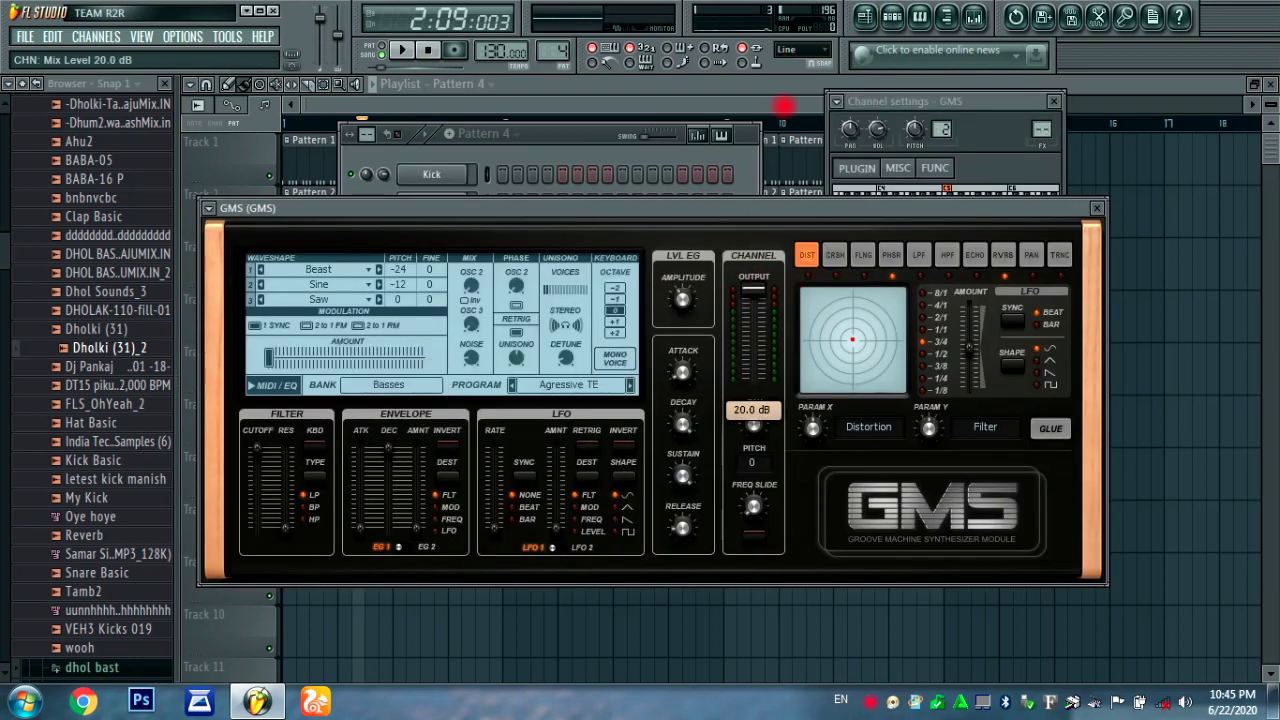
pyautogui.moveTo(962, 228); pyautogui.dragTo(1279, 266)
pyautogui.click(370, 408)
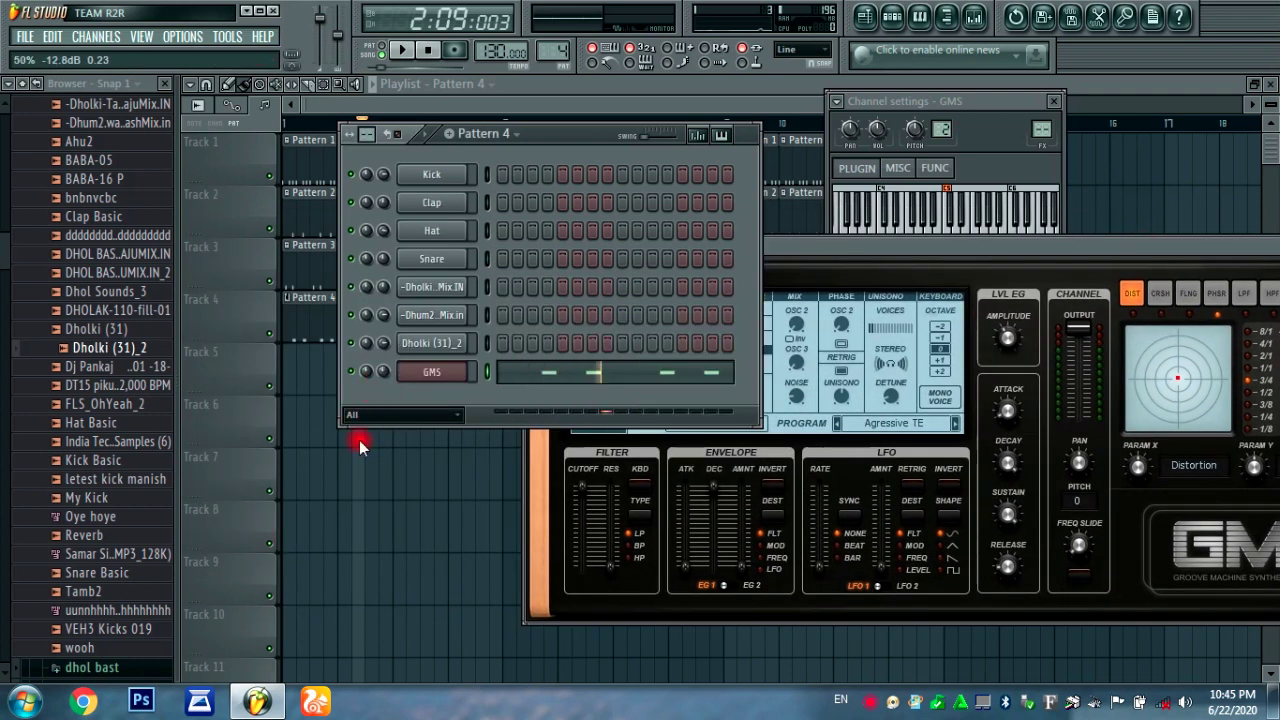
pyautogui.moveTo(787, 303); pyautogui.dragTo(538, 163)
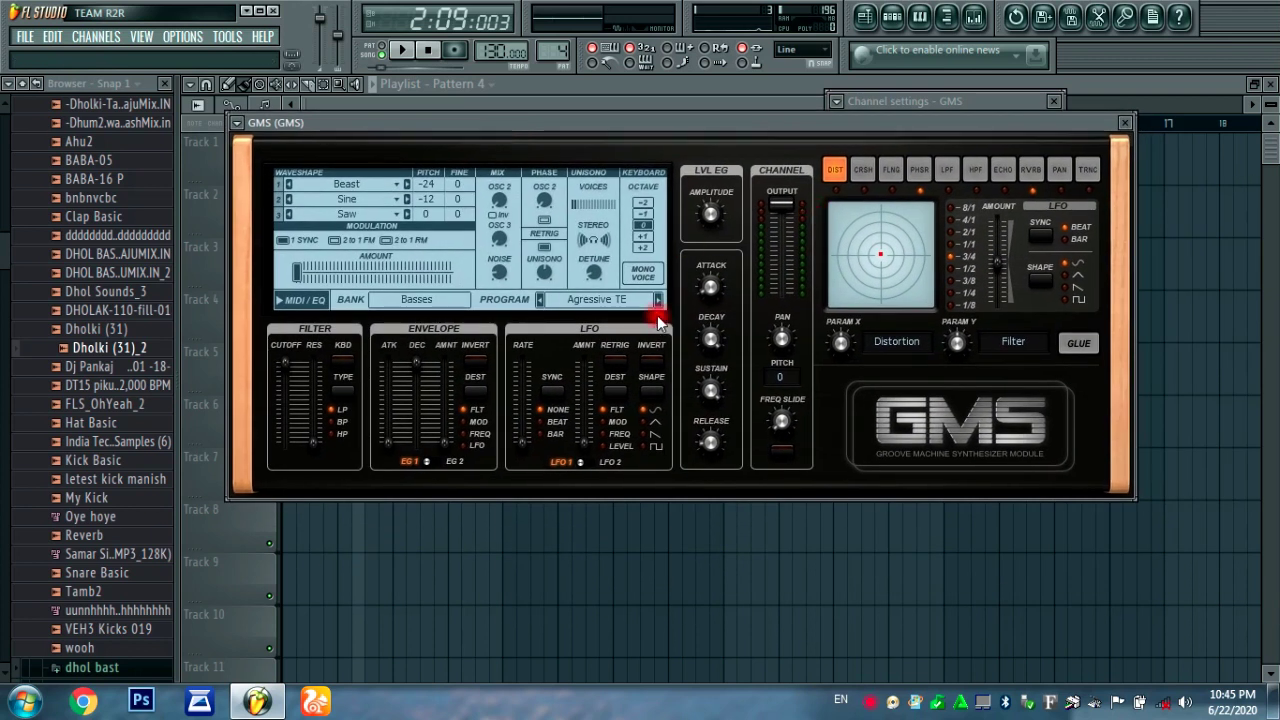
# - Load the Chunky Bass TE program from the Basses bank, set the GMS envelope destination to LFO and close the synthesizer
pyautogui.click(595, 300)
pyautogui.scroll(-1, 743, 409)
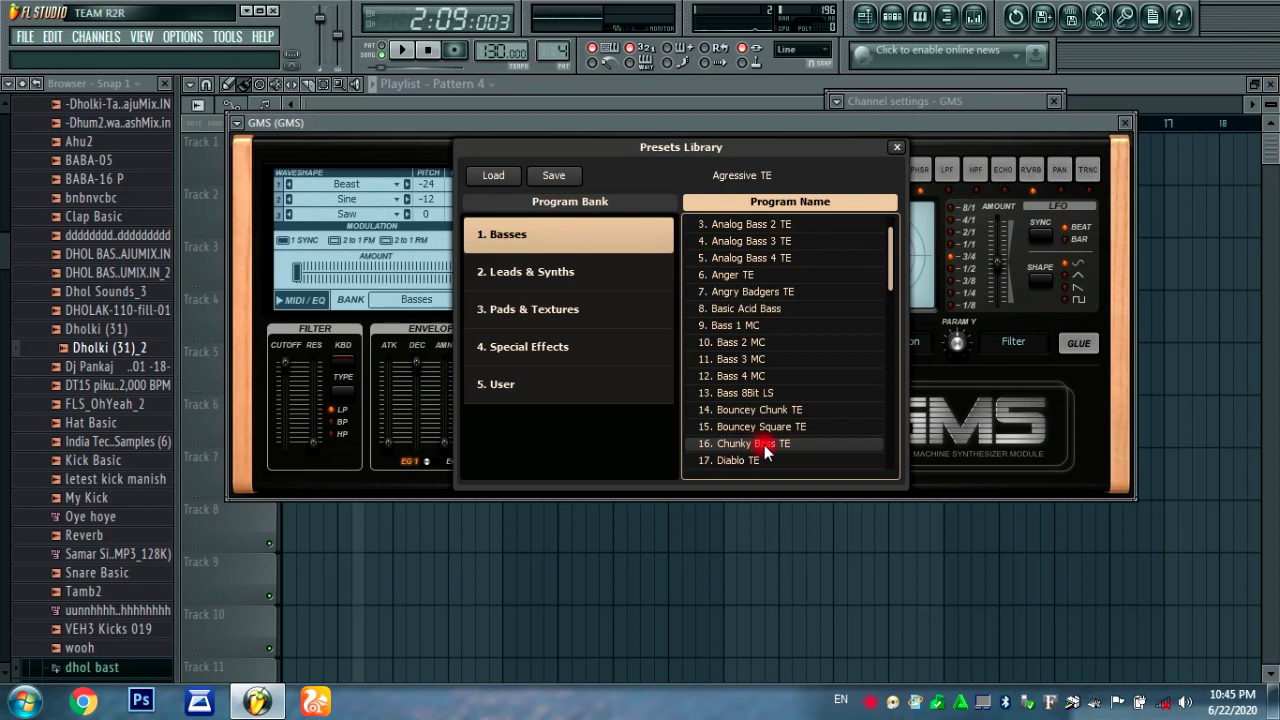
pyautogui.doubleClick(764, 445)
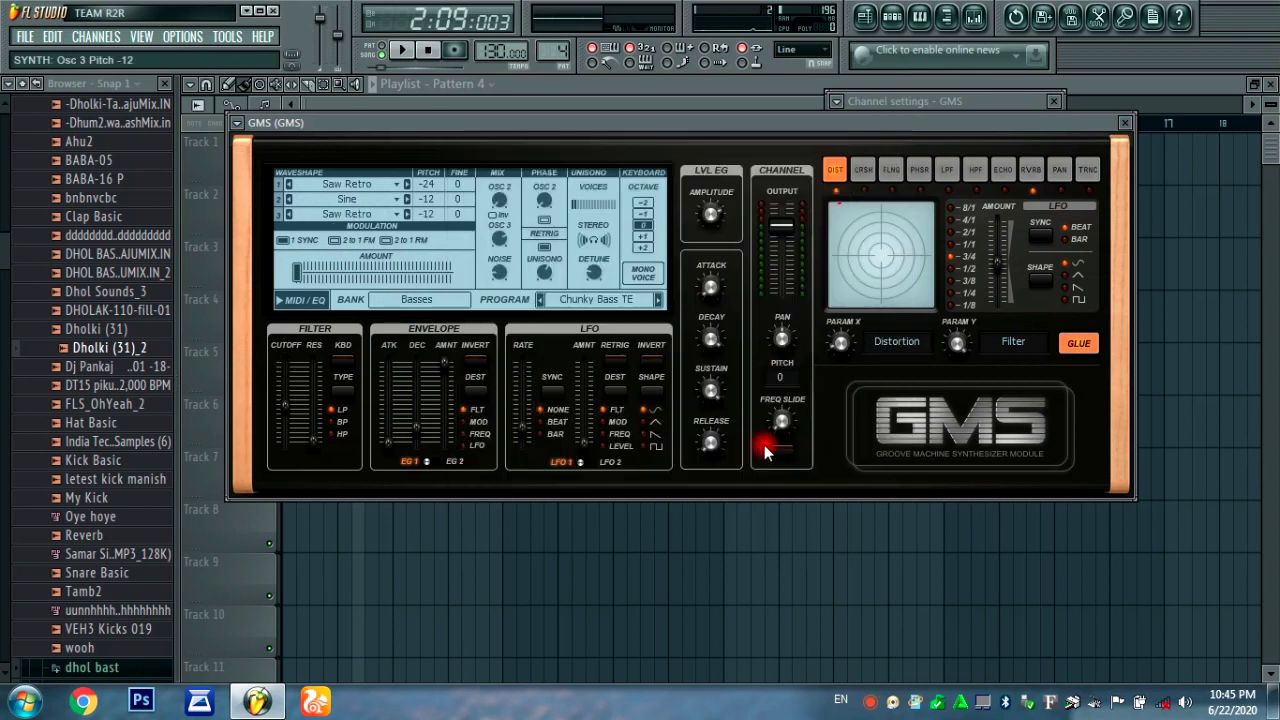
pyautogui.click(464, 446)
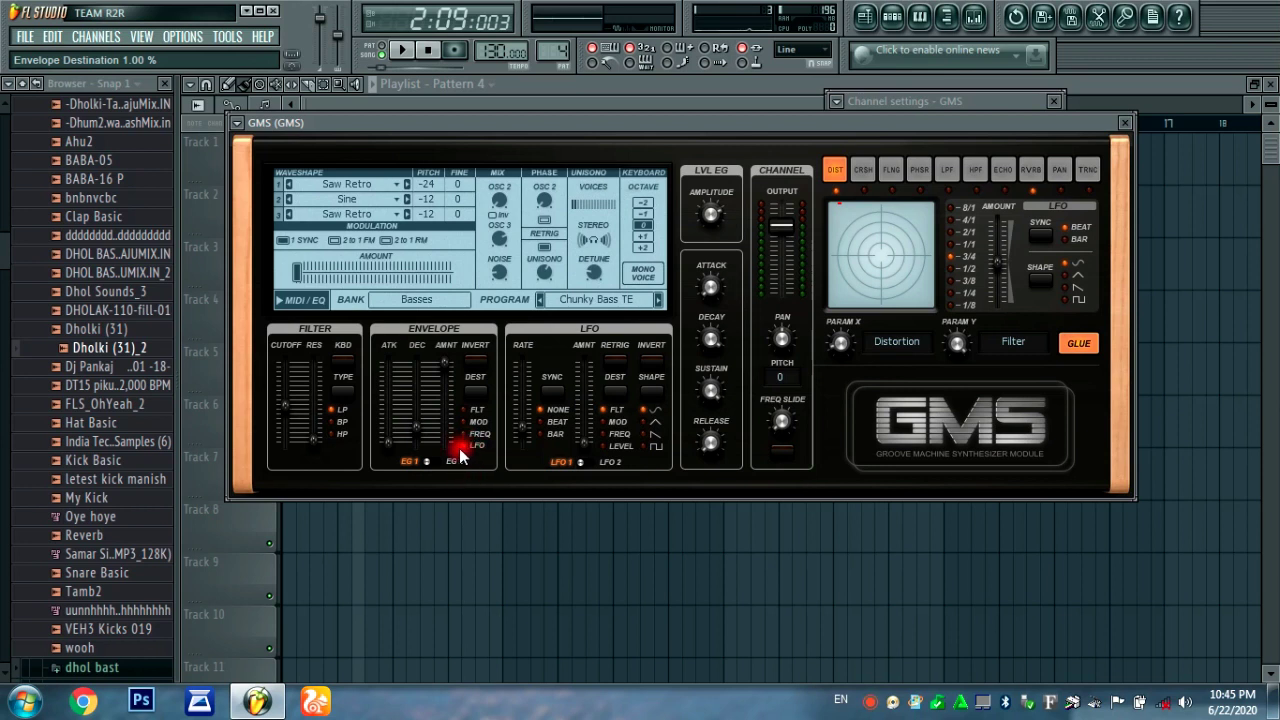
pyautogui.click(1001, 250)
pyautogui.click(1122, 124)
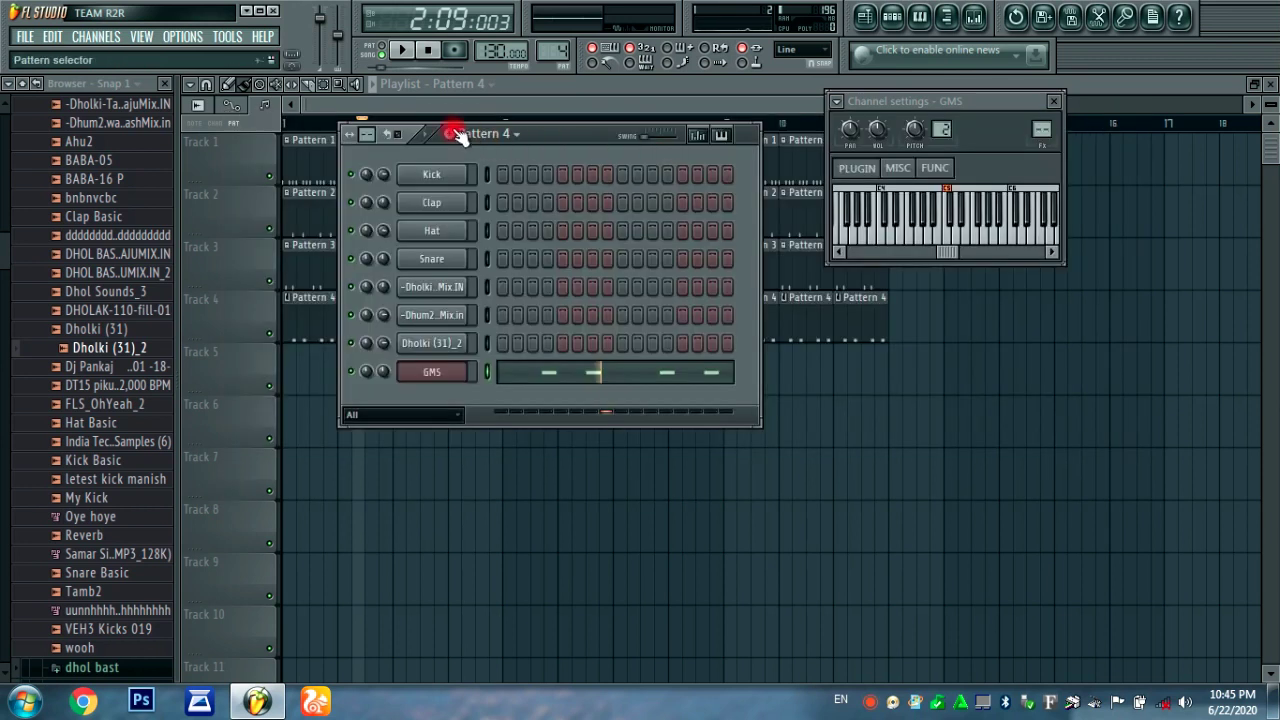
# - Preview Pattern 4 on its own and turn down the GMS channel volume
pyautogui.press('space')
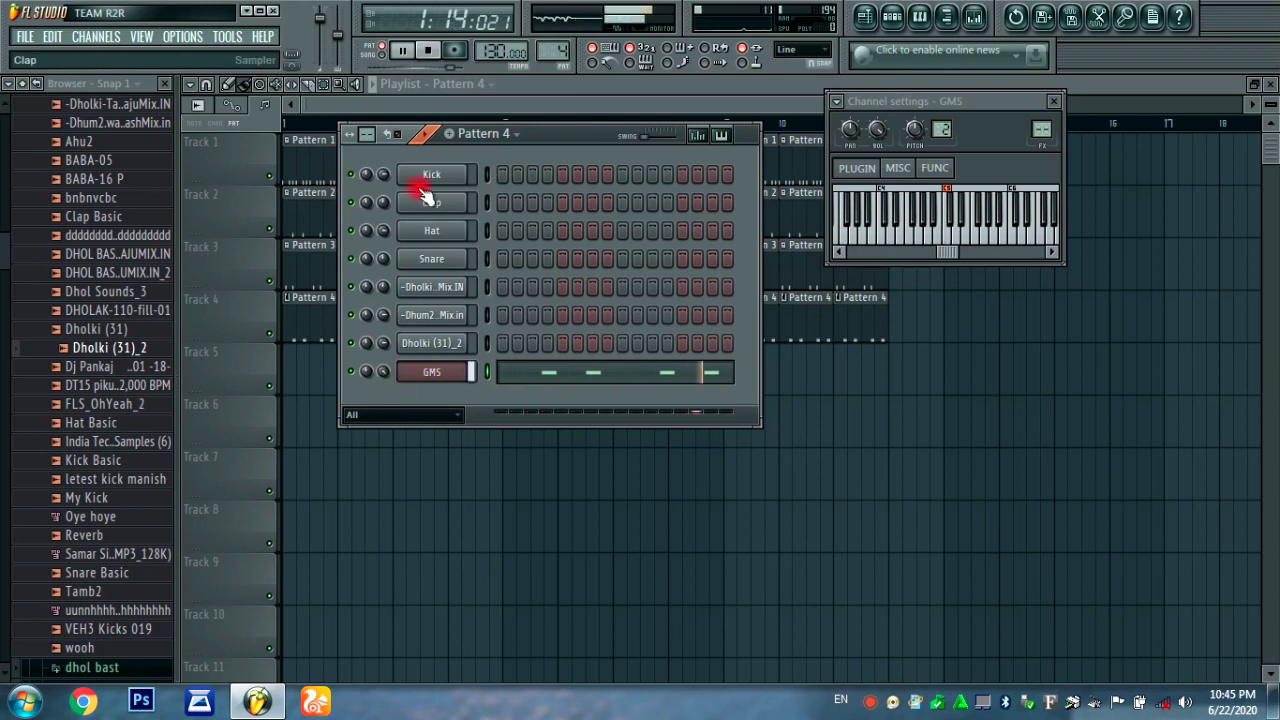
pyautogui.click(428, 134)
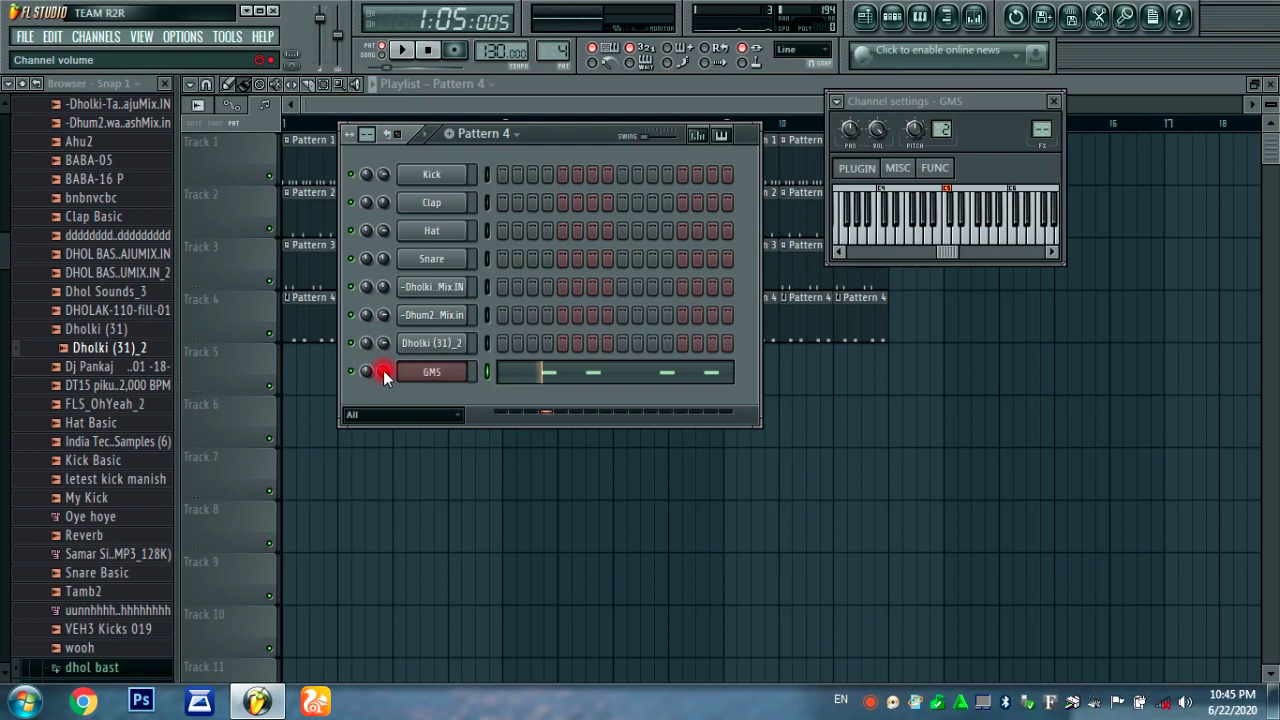
pyautogui.moveTo(383, 370); pyautogui.dragTo(370, 490)
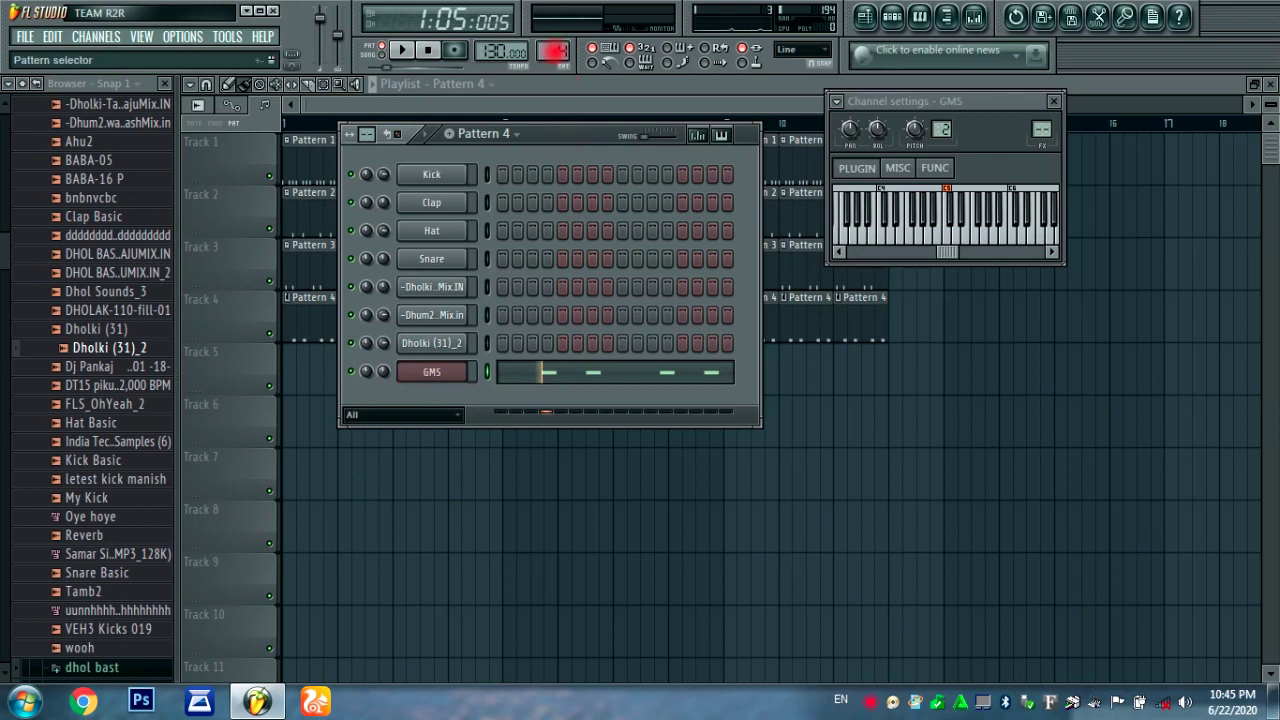
pyautogui.click(560, 97)
pyautogui.click(336, 375)
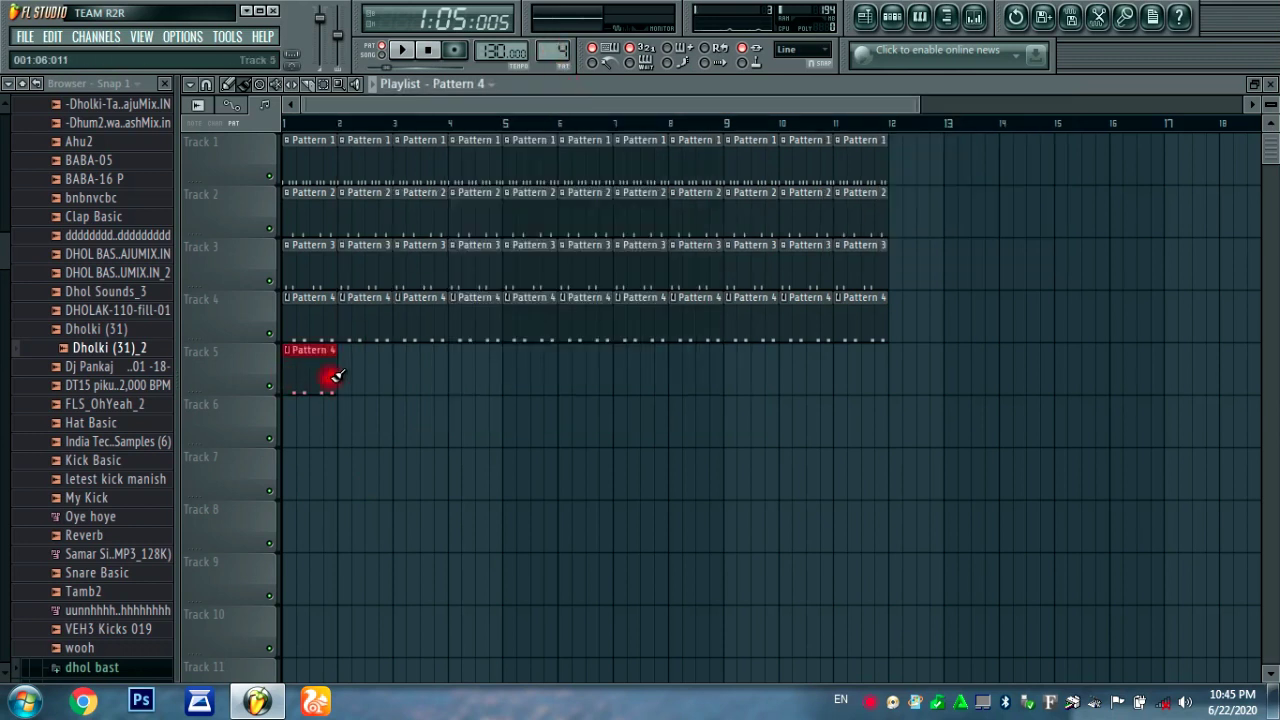
pyautogui.moveTo(336, 375)
pyautogui.mouseDown()
pyautogui.moveTo(866, 391)
pyautogui.moveTo(857, 331)
pyautogui.moveTo(834, 378)
pyautogui.moveTo(729, 391)
pyautogui.moveTo(323, 391)
pyautogui.moveTo(576, 378)
pyautogui.mouseUp()
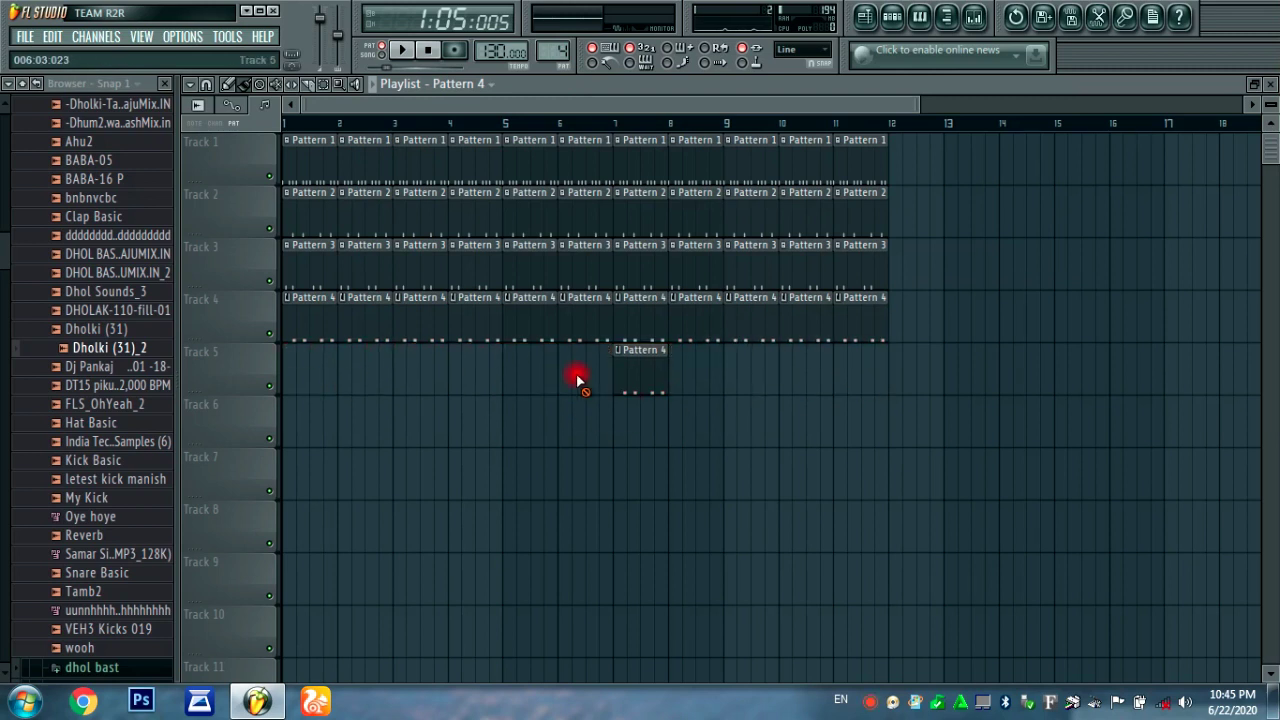
# - Switch the step sequencer to Pattern 5, clone the GMS channel and close the clone's synthesizer window
pyautogui.click(893, 16)
pyautogui.scroll(-1, 491, 134)
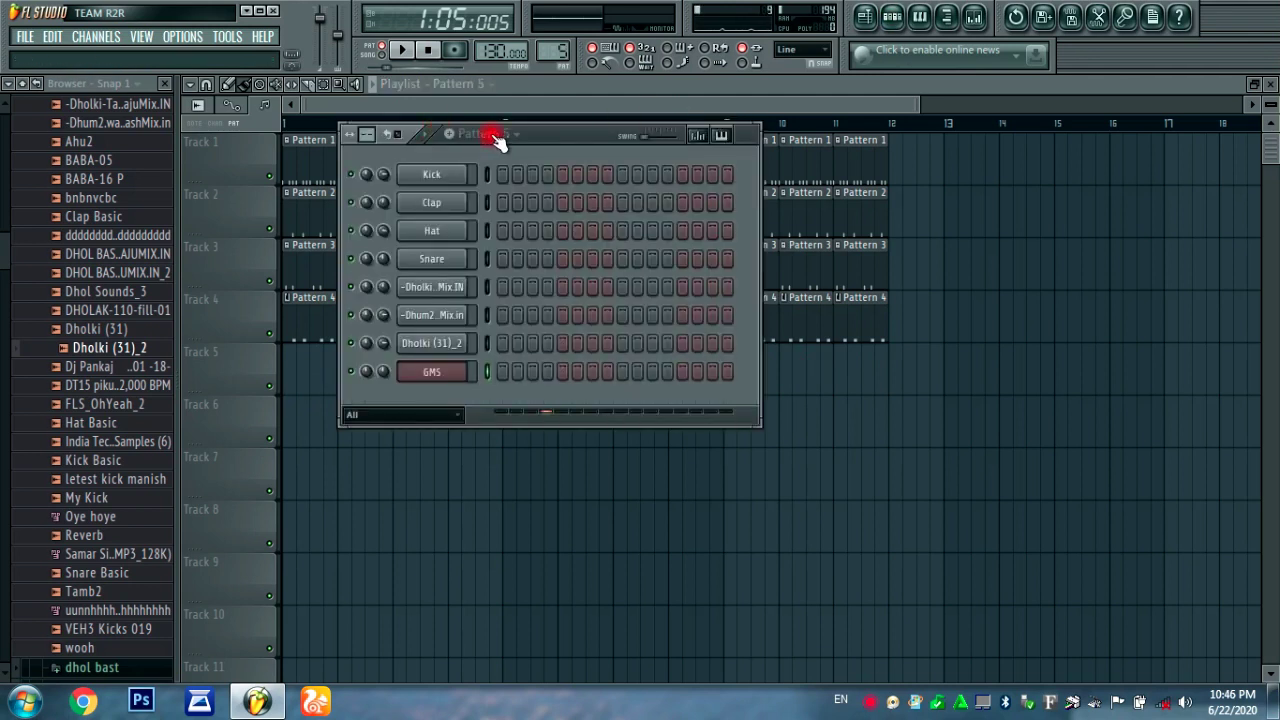
pyautogui.rightClick(447, 372)
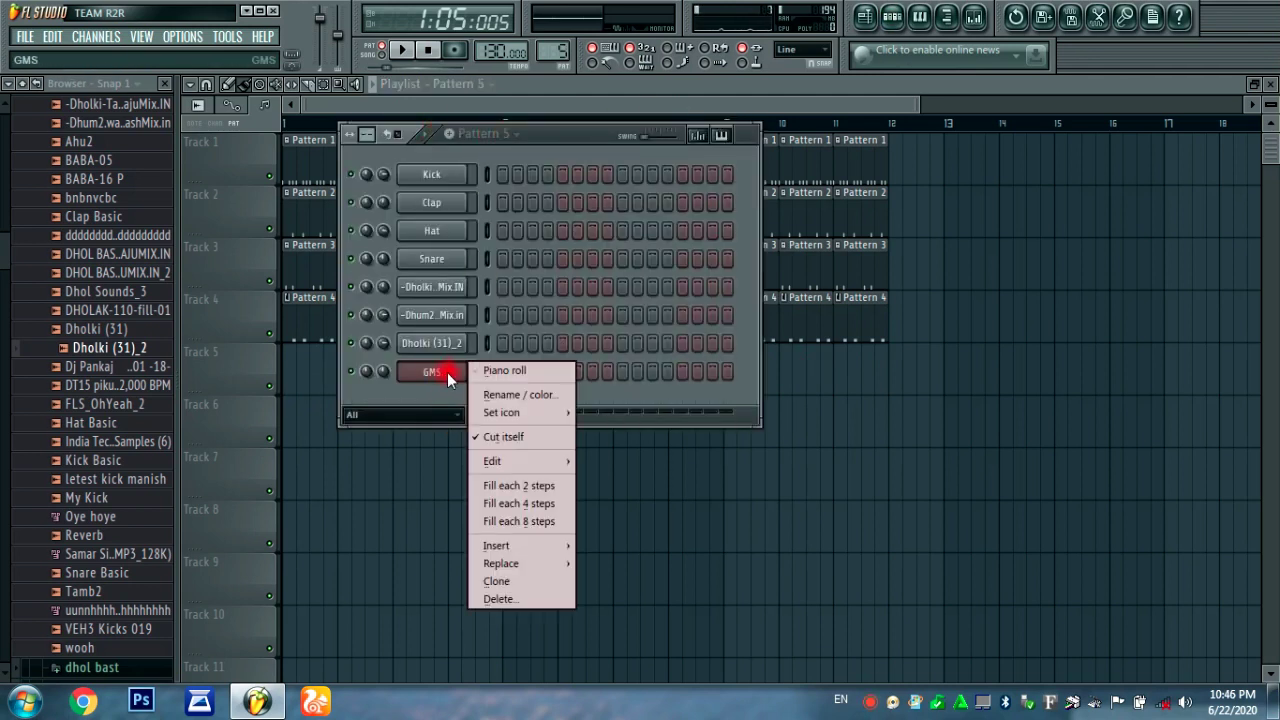
pyautogui.click(490, 580)
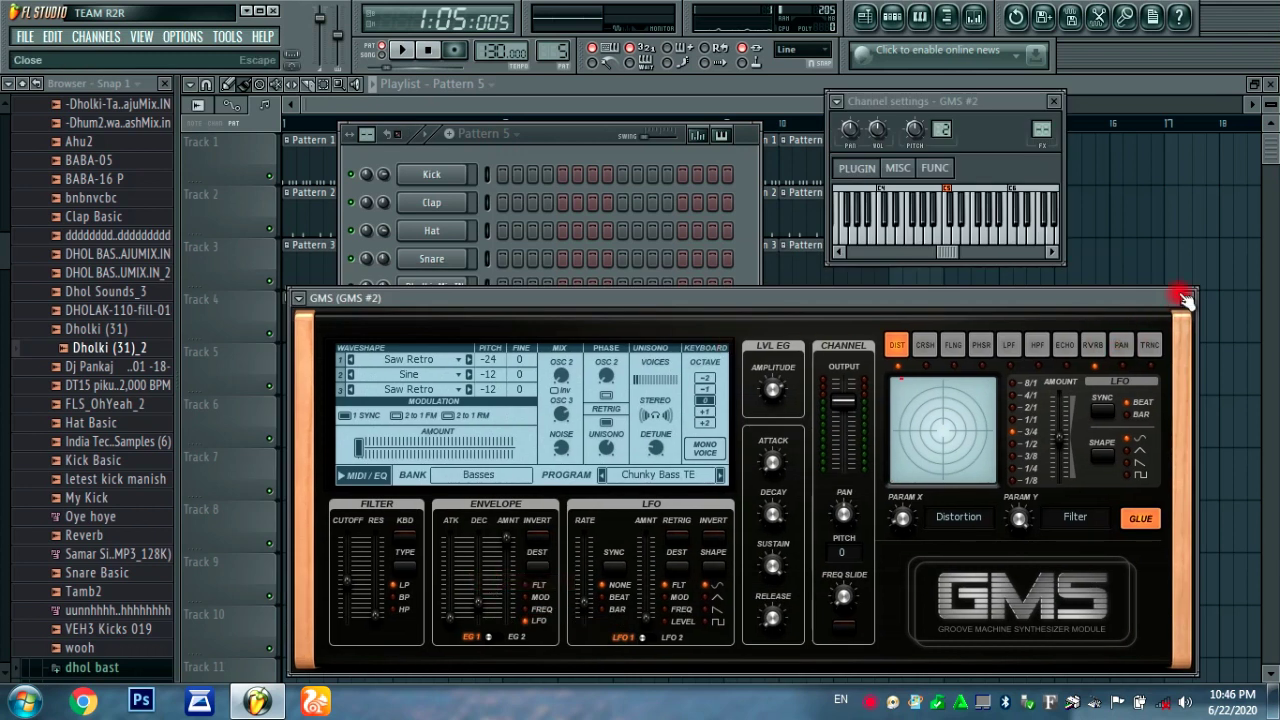
pyautogui.click(1184, 299)
# - Fill every fourth step of the GMS #2 channel in Pattern 5 and open the notes in the piano roll
pyautogui.rightClick(452, 400)
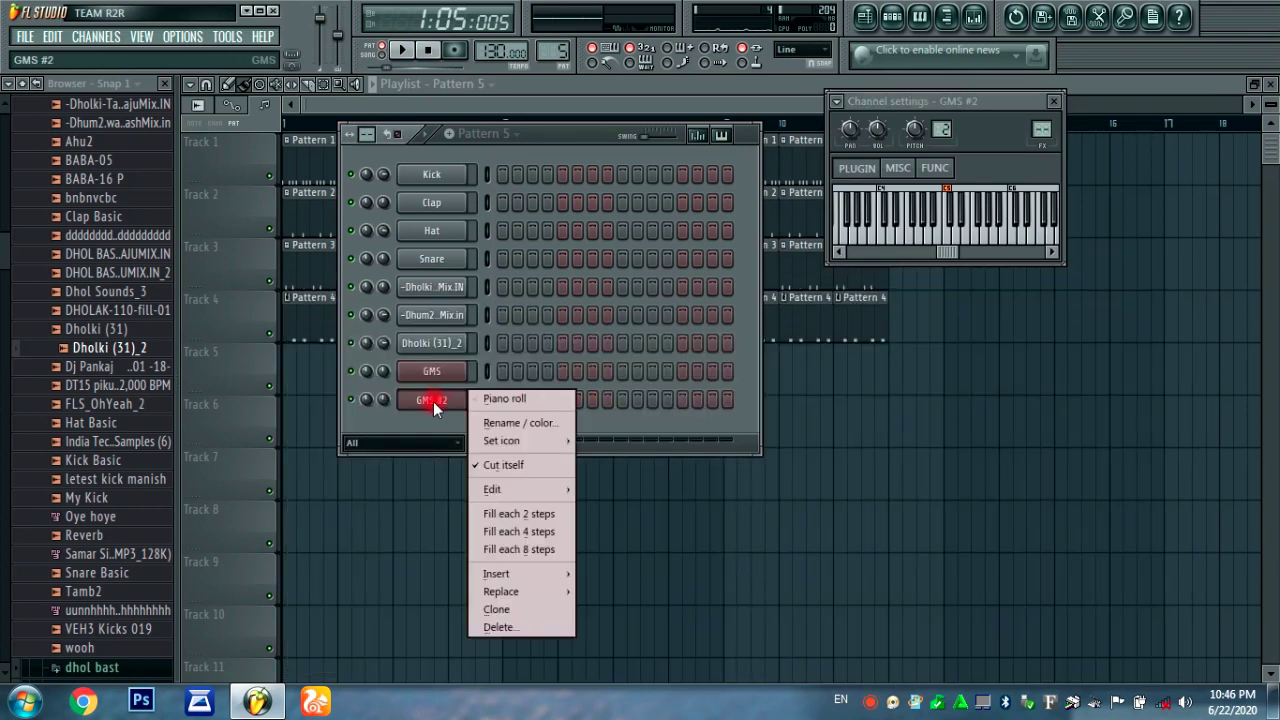
pyautogui.click(509, 521)
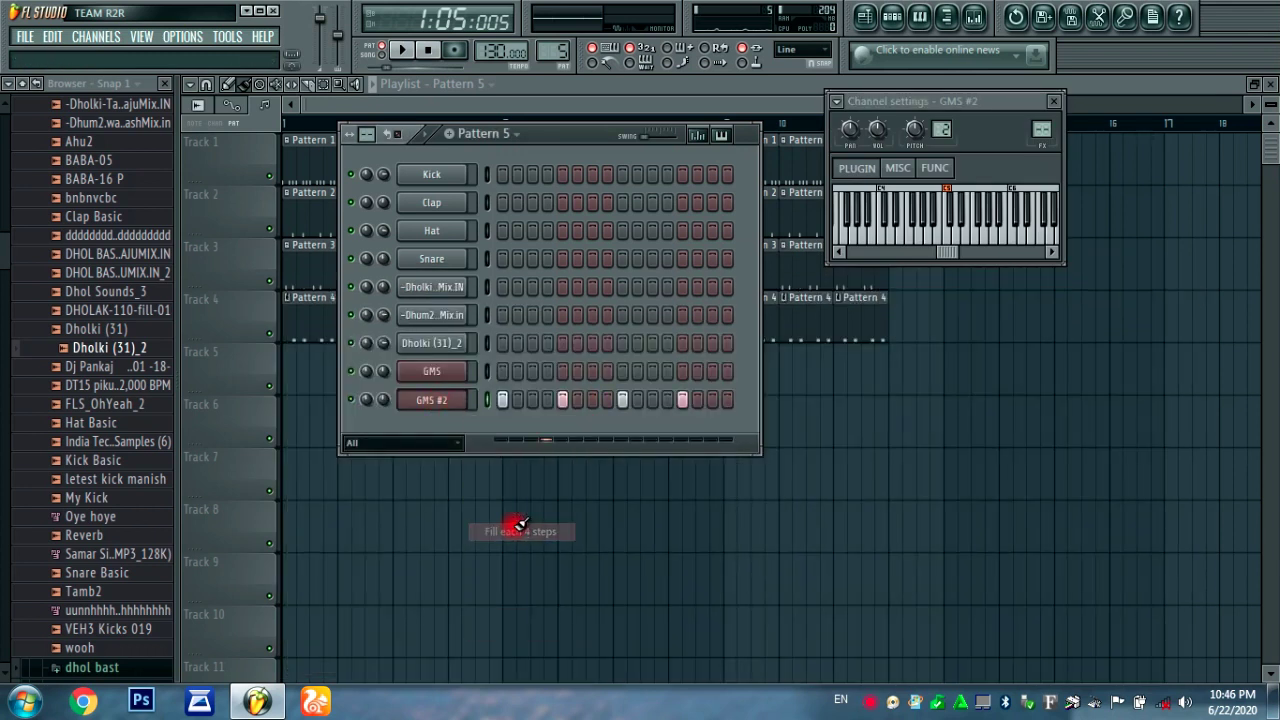
pyautogui.rightClick(443, 398)
pyautogui.click(515, 400)
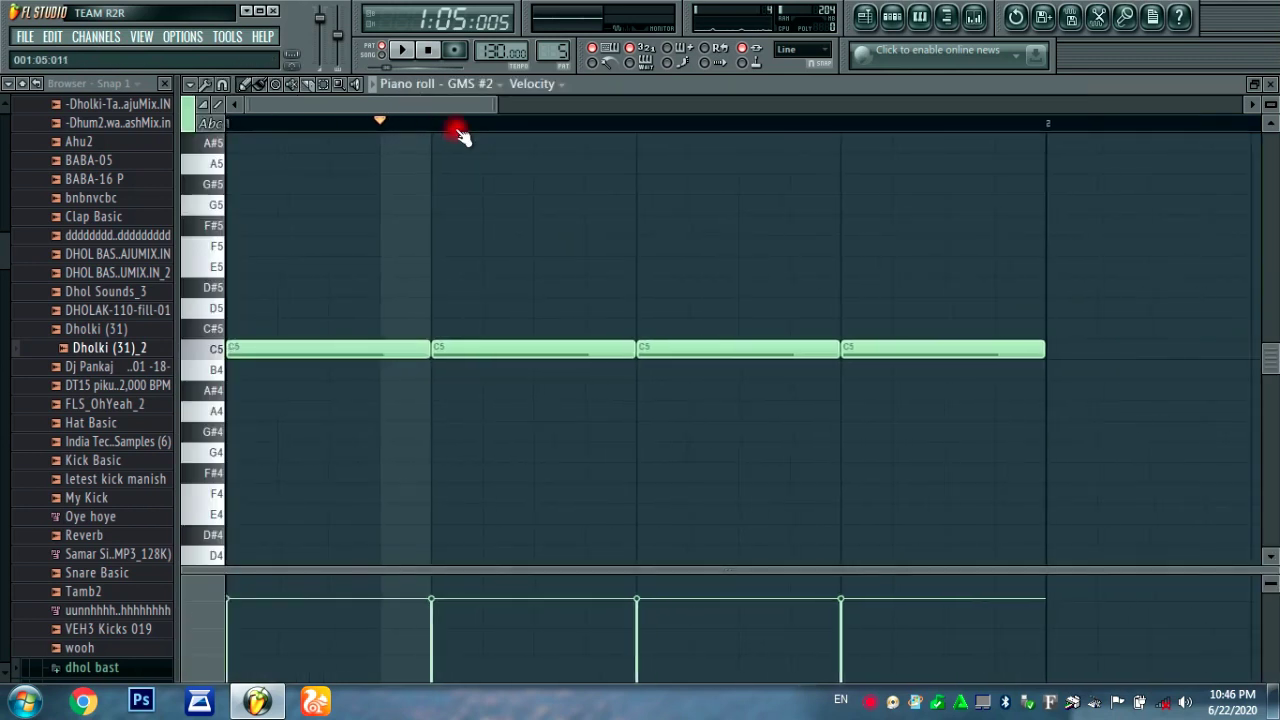
# - Shorten each of the four C5 notes to one step and close the piano roll
pyautogui.moveTo(426, 350); pyautogui.dragTo(14, 354)
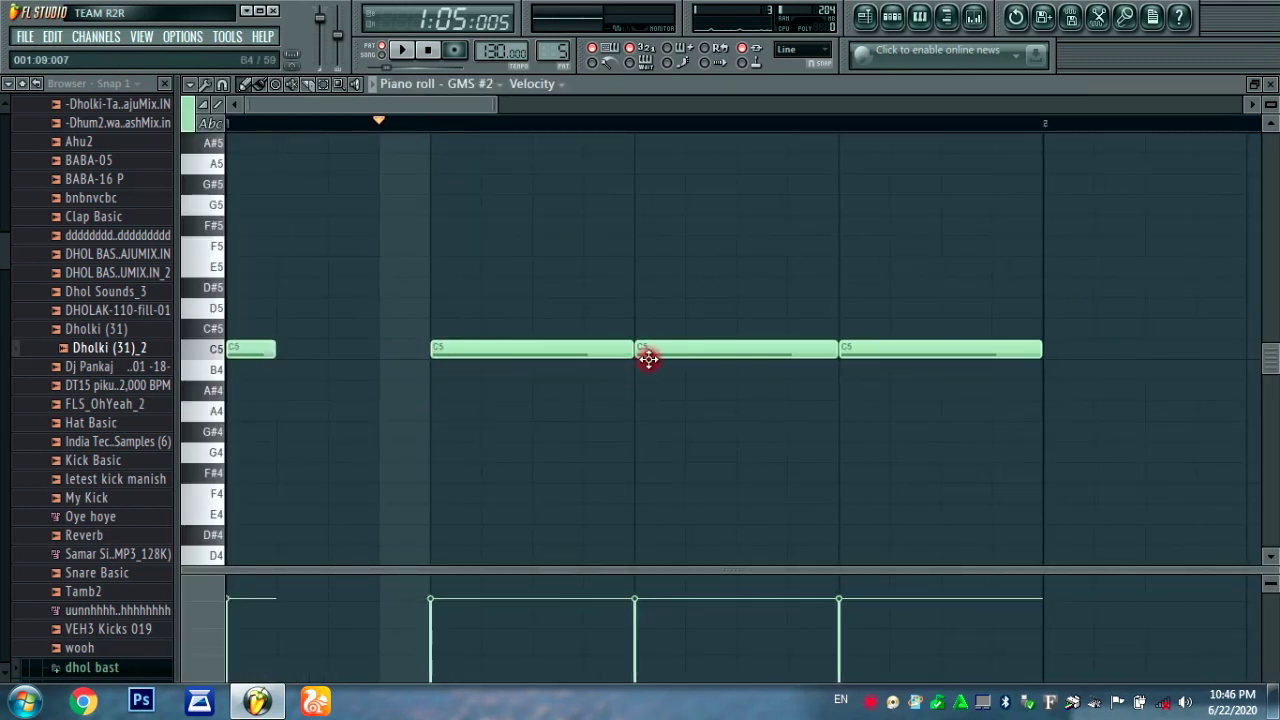
pyautogui.moveTo(629, 354); pyautogui.dragTo(482, 352)
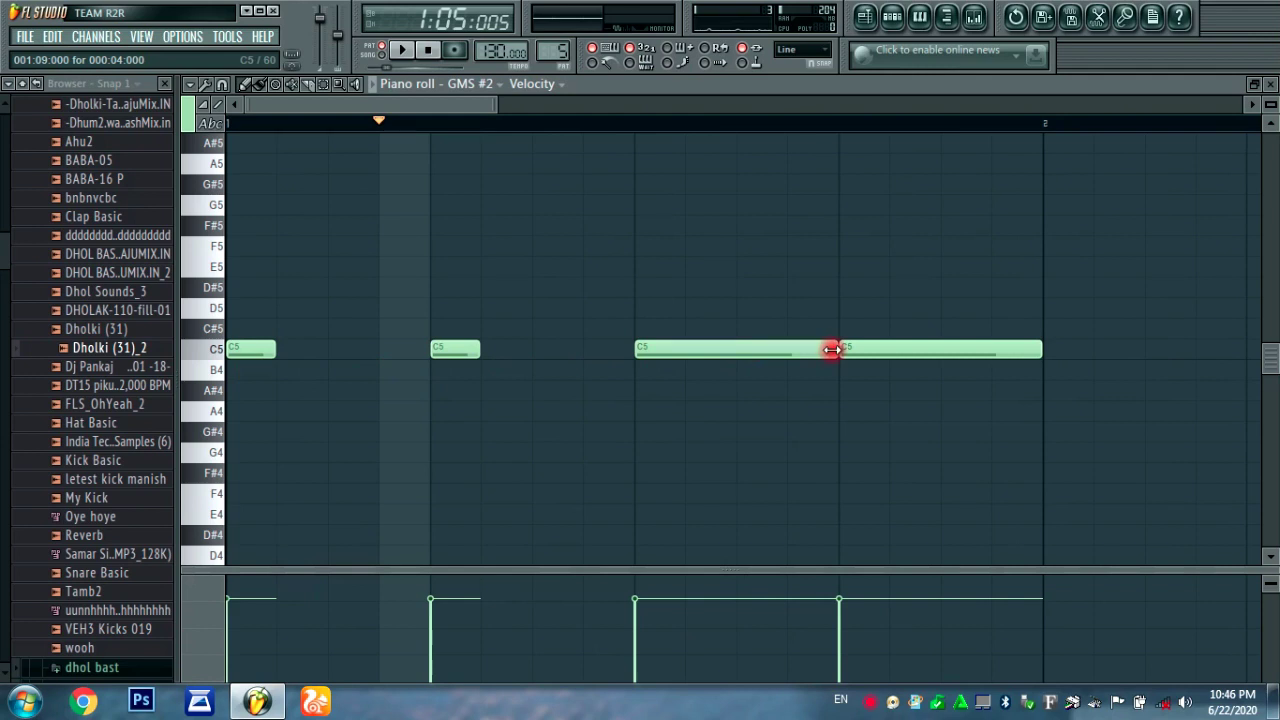
pyautogui.moveTo(832, 349); pyautogui.dragTo(684, 350)
pyautogui.moveTo(1035, 352); pyautogui.dragTo(757, 349)
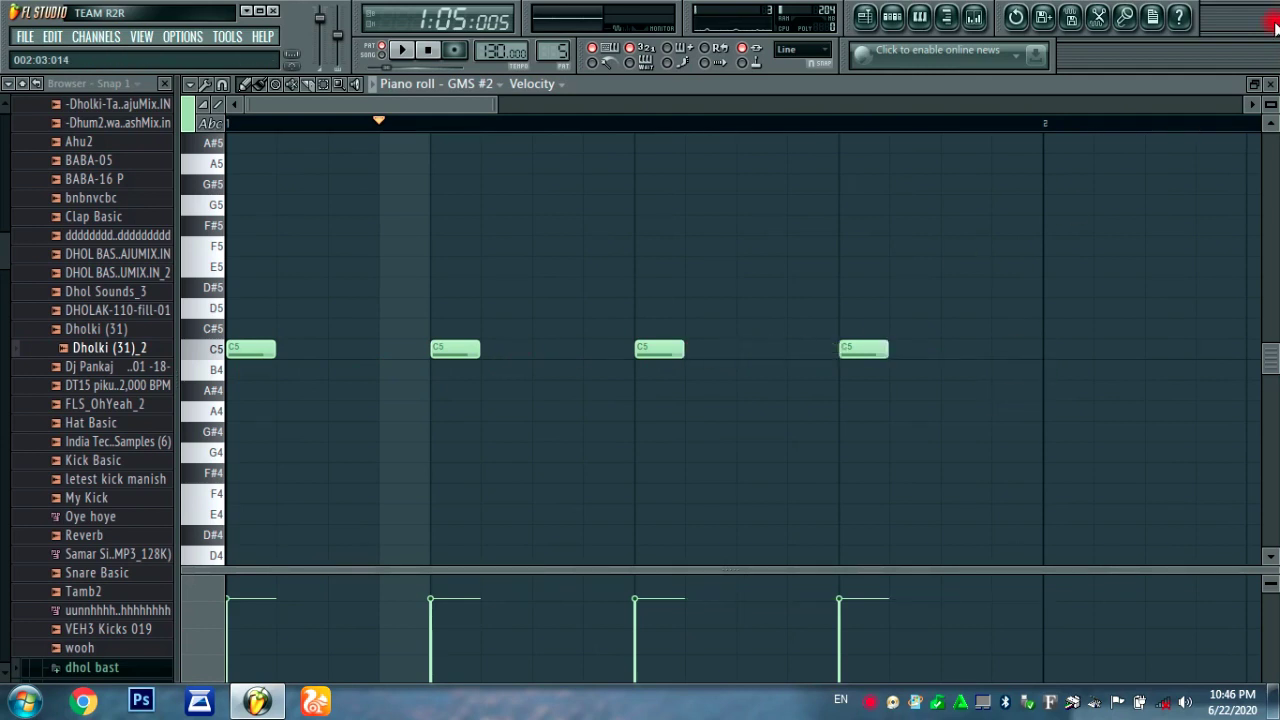
pyautogui.click(1271, 83)
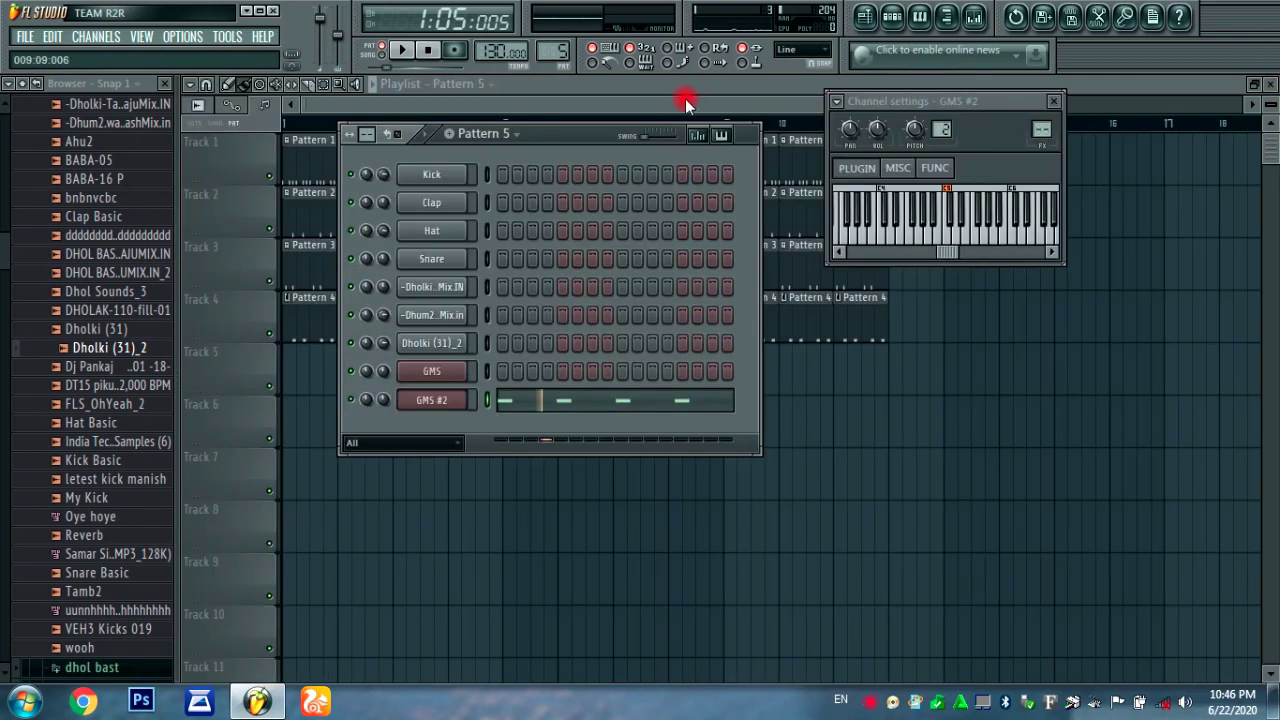
# - Fill Track 5 with Pattern 5 clips from bar 1 through bar 11 and play the arrangement briefly from the start
pyautogui.click(686, 103)
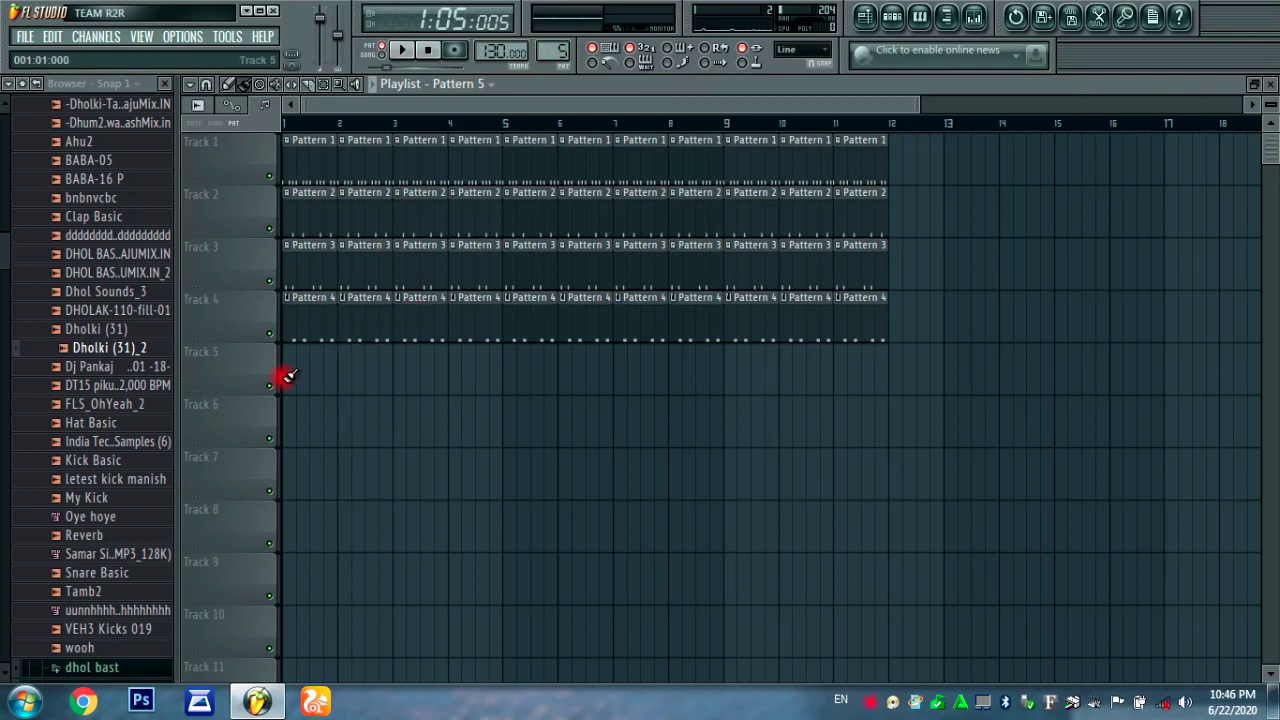
pyautogui.moveTo(287, 376)
pyautogui.mouseDown()
pyautogui.moveTo(863, 360)
pyautogui.moveTo(871, 334)
pyautogui.moveTo(846, 360)
pyautogui.mouseUp()
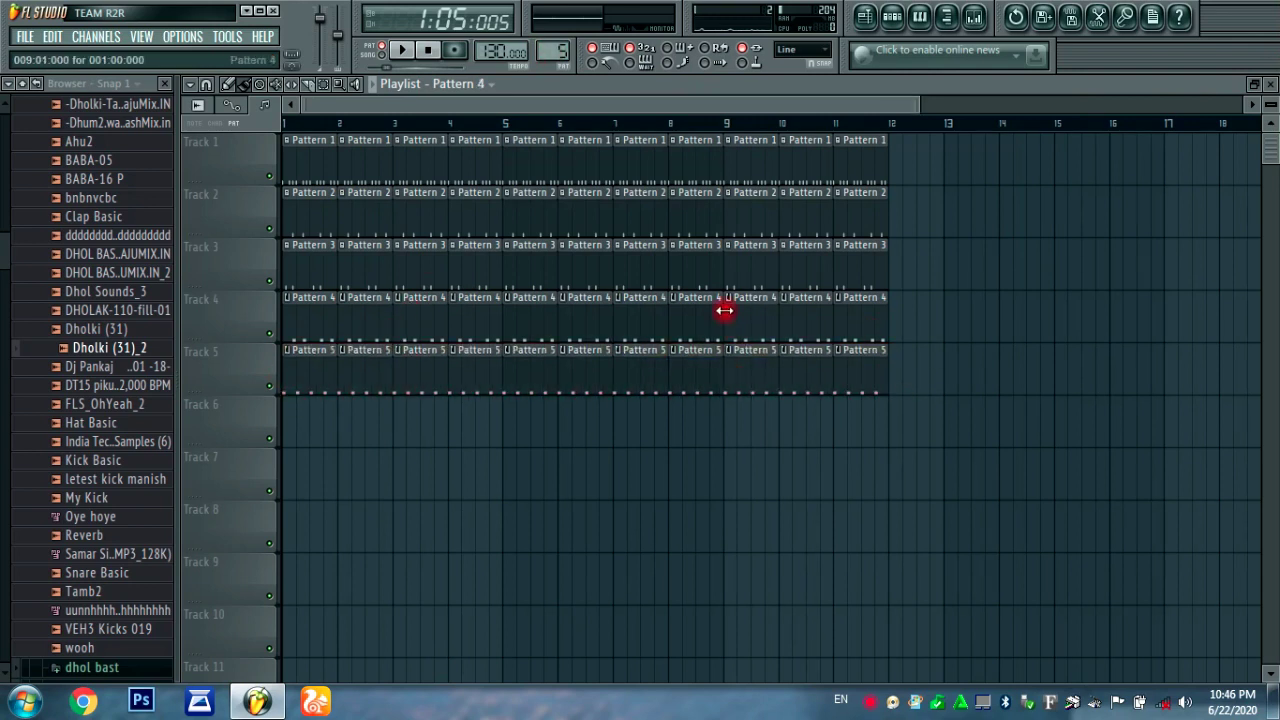
pyautogui.moveTo(337, 121); pyautogui.dragTo(171, 143)
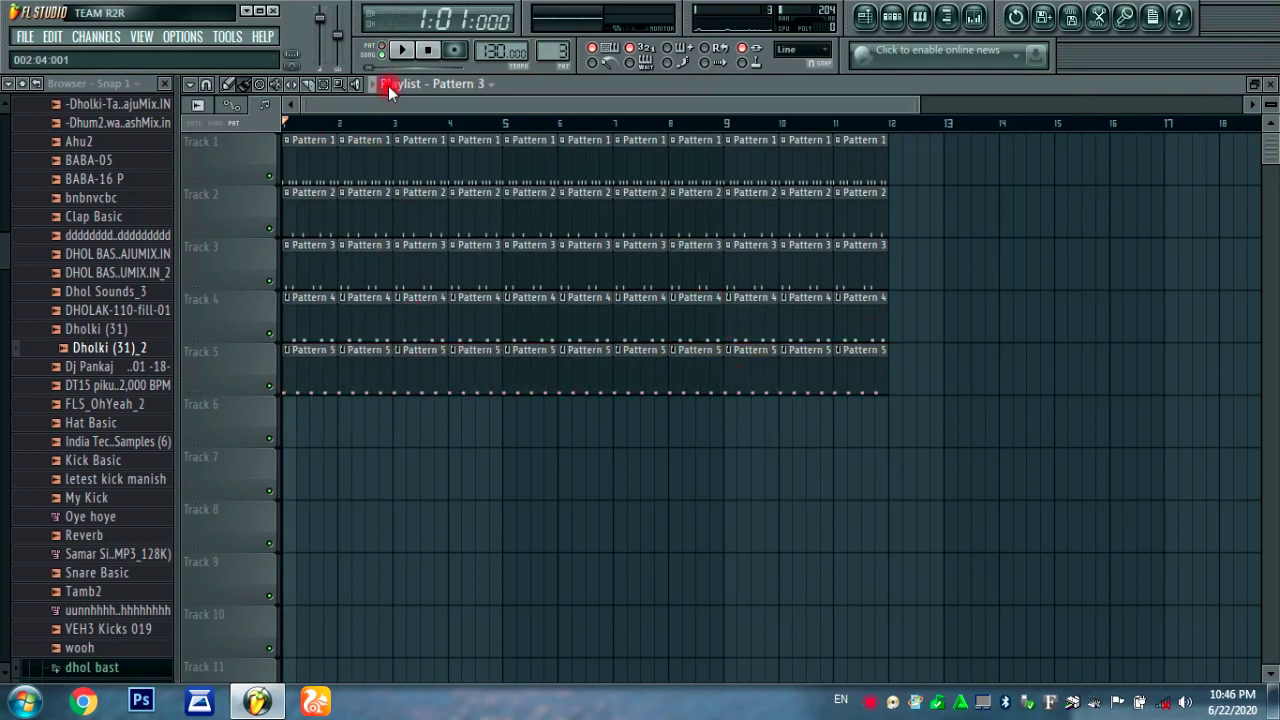
pyautogui.click(403, 50)
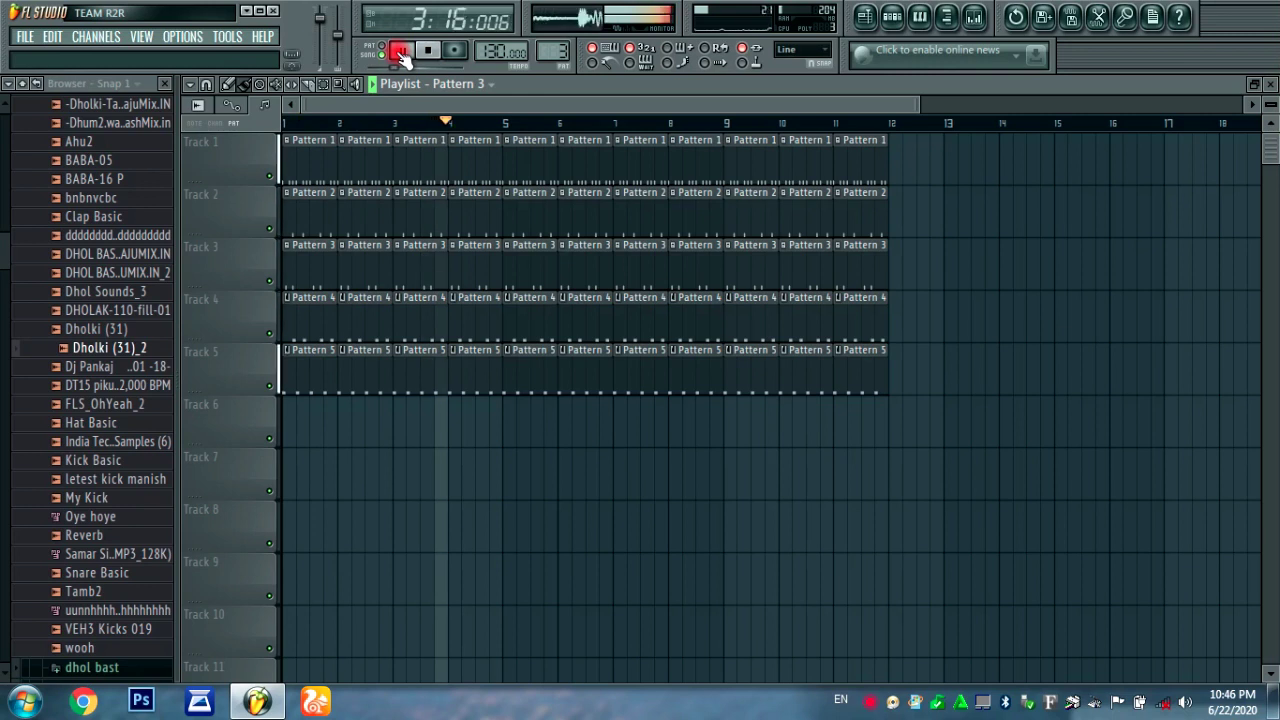
pyautogui.click(401, 50)
# - Open Pattern 2 in the step sequencer, set a drum channel's volume to 21% and return to the playlist
pyautogui.doubleClick(428, 216)
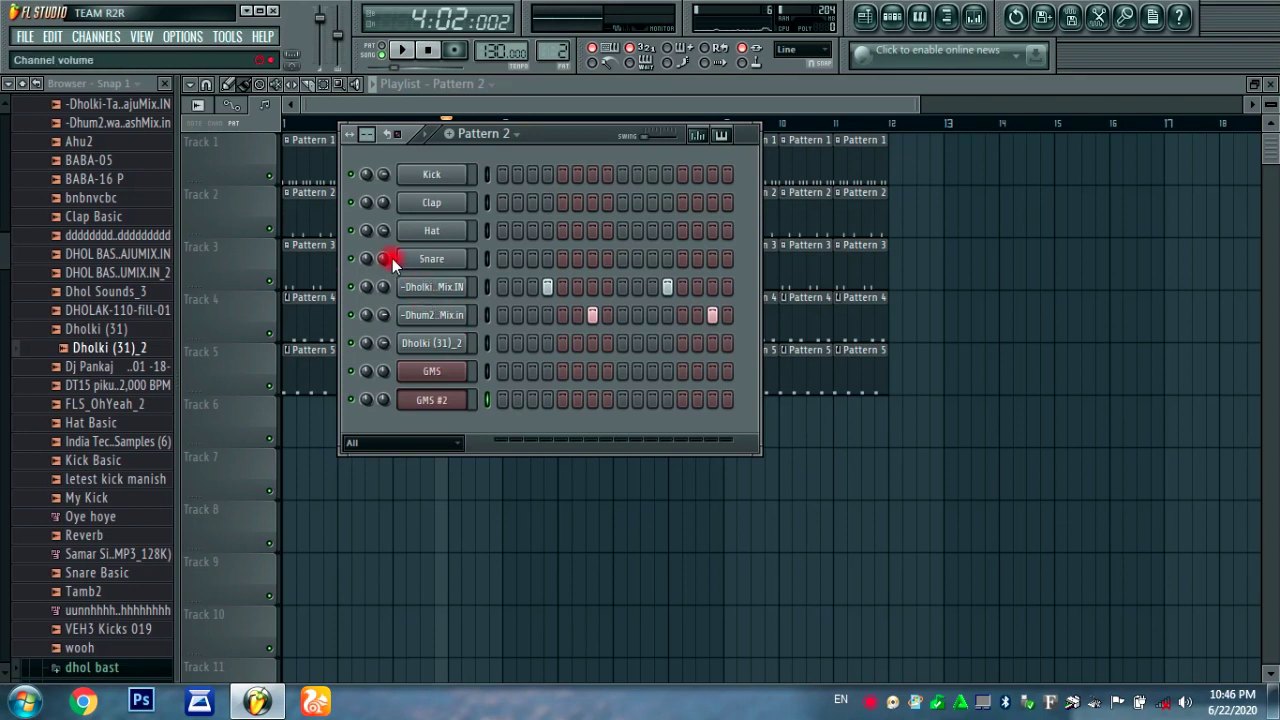
pyautogui.moveTo(386, 262); pyautogui.dragTo(380, 230)
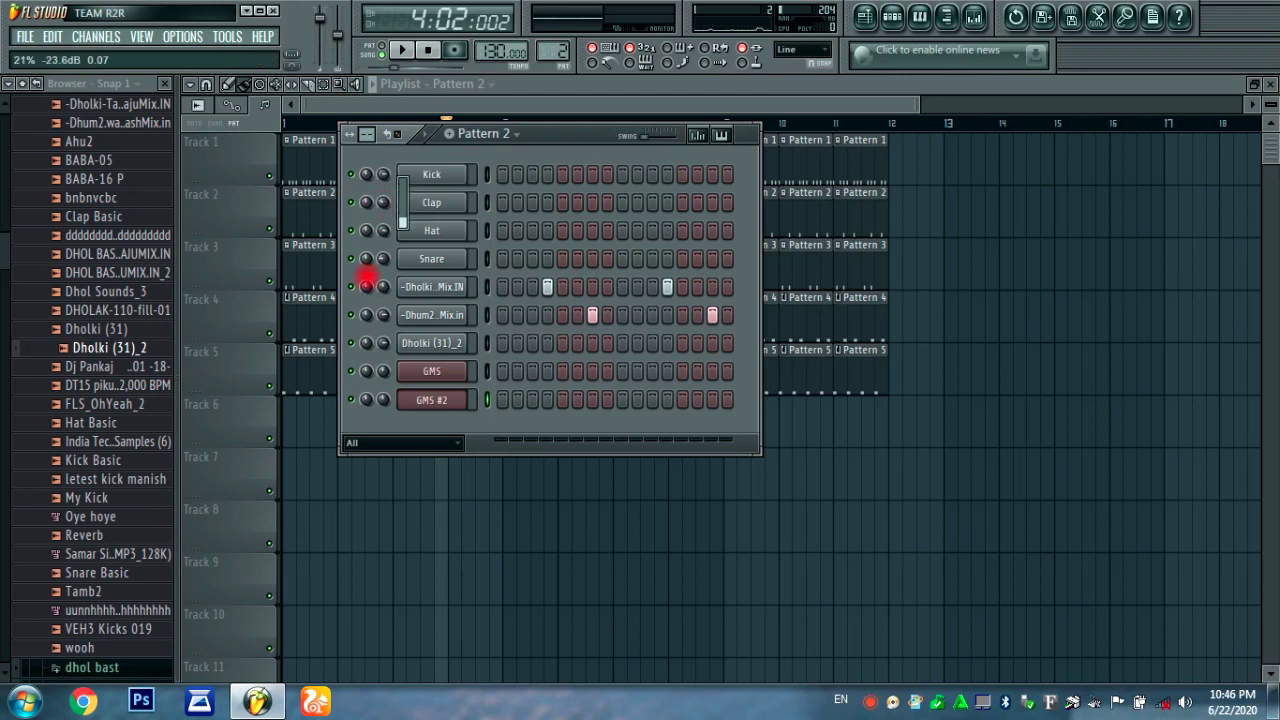
pyautogui.moveTo(367, 279); pyautogui.dragTo(368, 285)
pyautogui.click(381, 110)
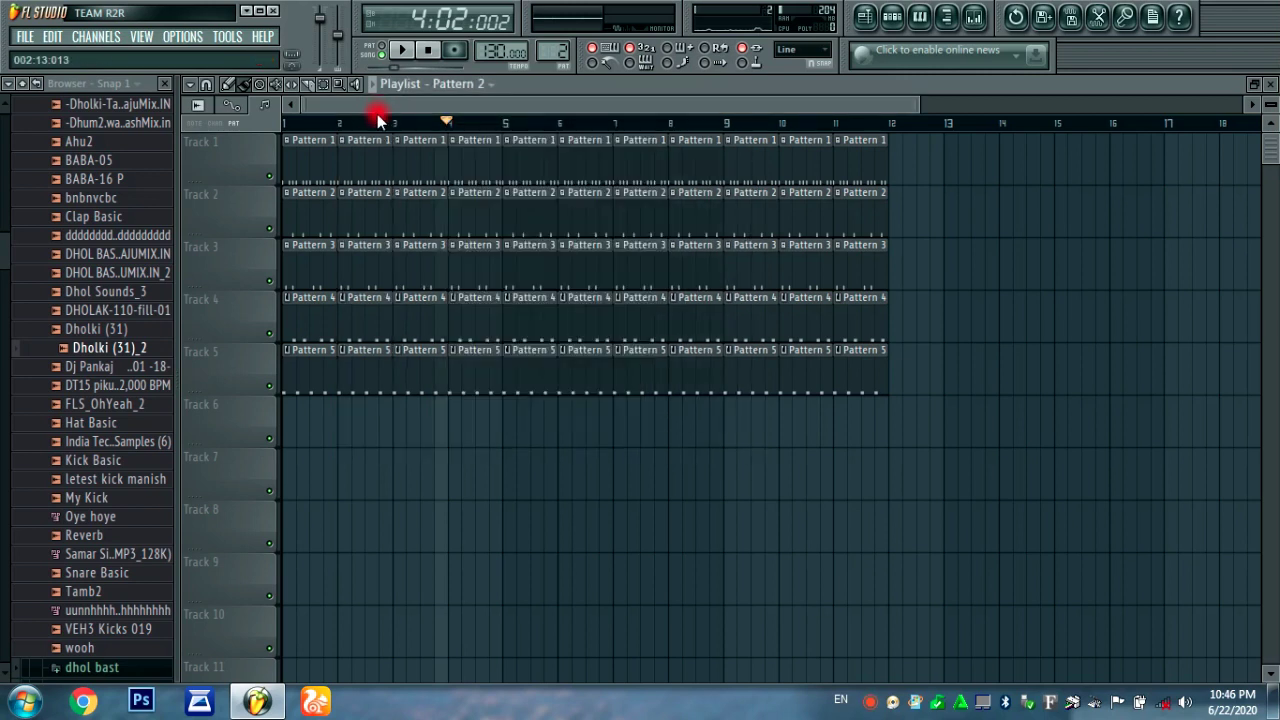
# - Play the five-track arrangement from bar 1 while viewing the steps of Patterns 2 and 1, and return to bar 1
pyautogui.click(286, 120)
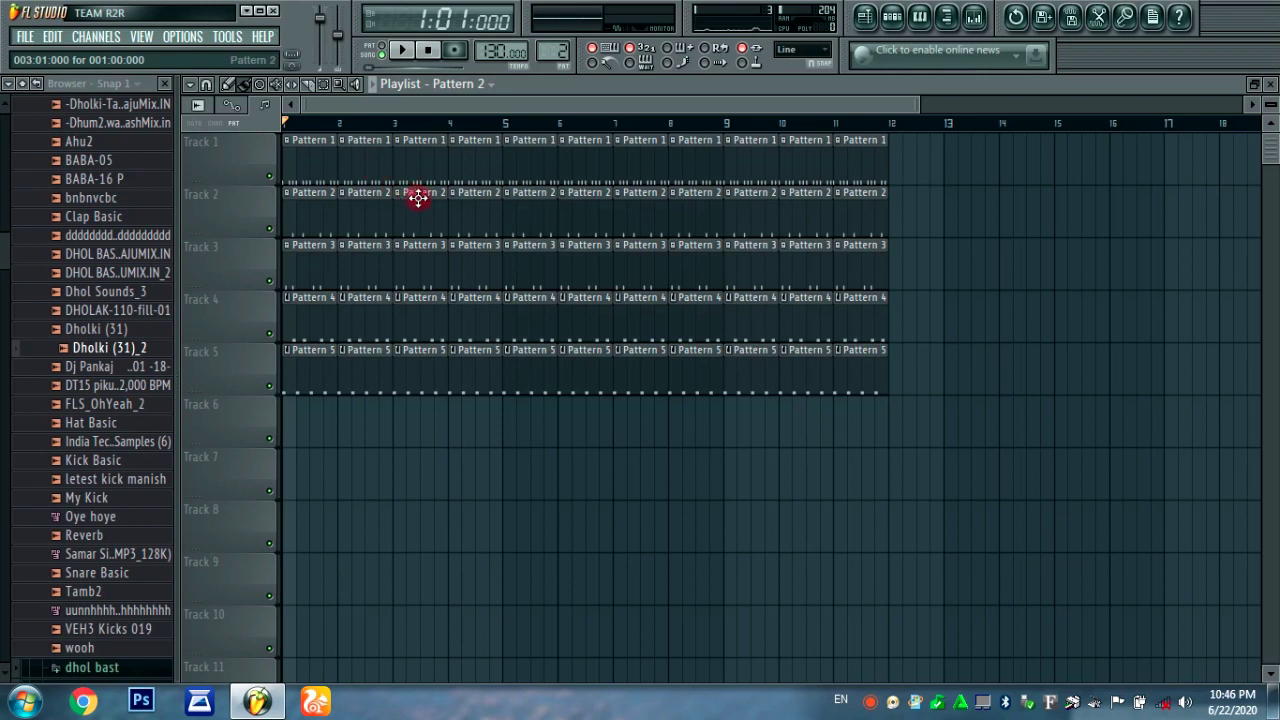
pyautogui.click(330, 124)
pyautogui.click(400, 50)
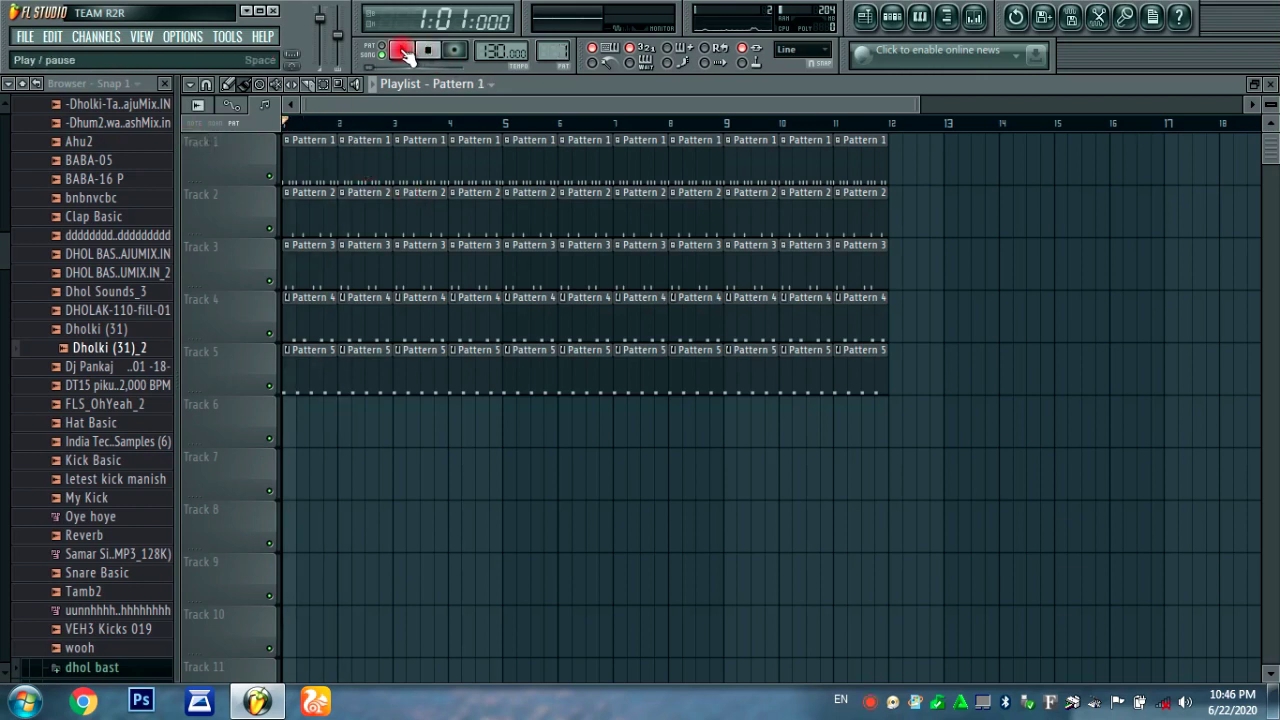
pyautogui.doubleClick(412, 212)
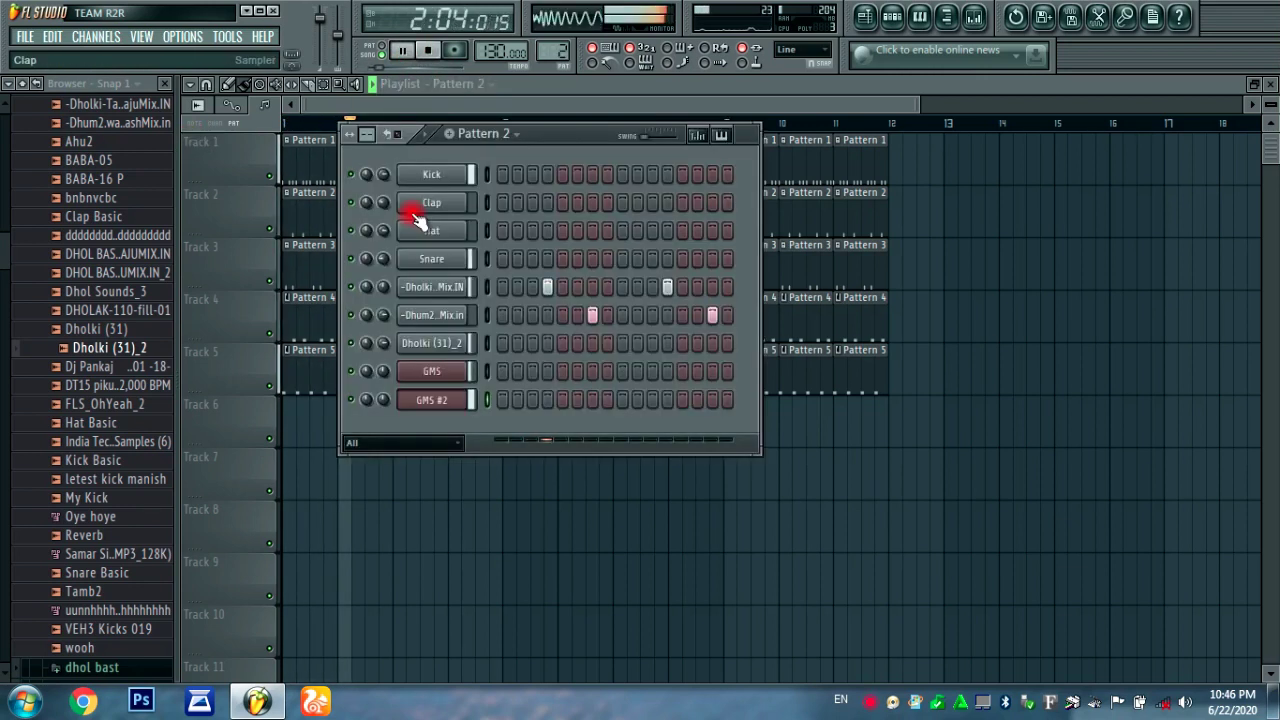
pyautogui.doubleClick(776, 166)
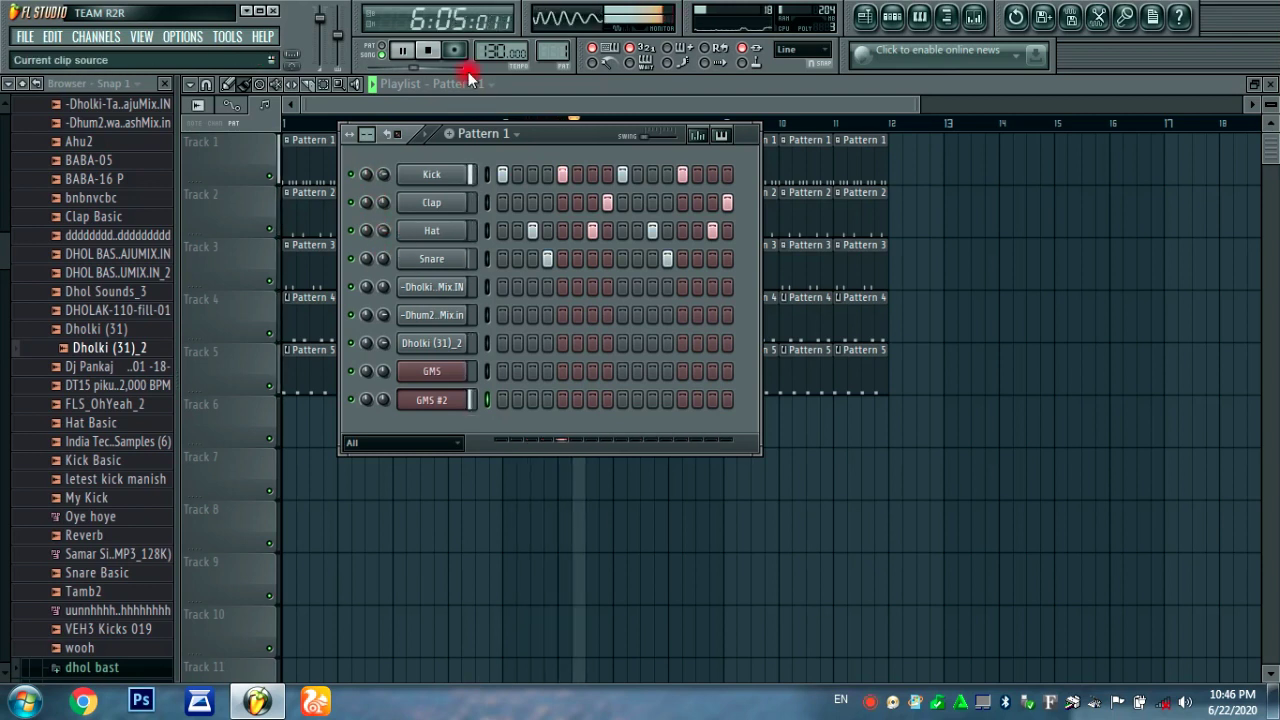
pyautogui.click(402, 52)
pyautogui.click(400, 121)
pyautogui.moveTo(400, 121); pyautogui.dragTo(200, 138)
# - Collapse the browser folders and open the VES1 Loops Official folder within All mixing projects
pyautogui.click(22, 84)
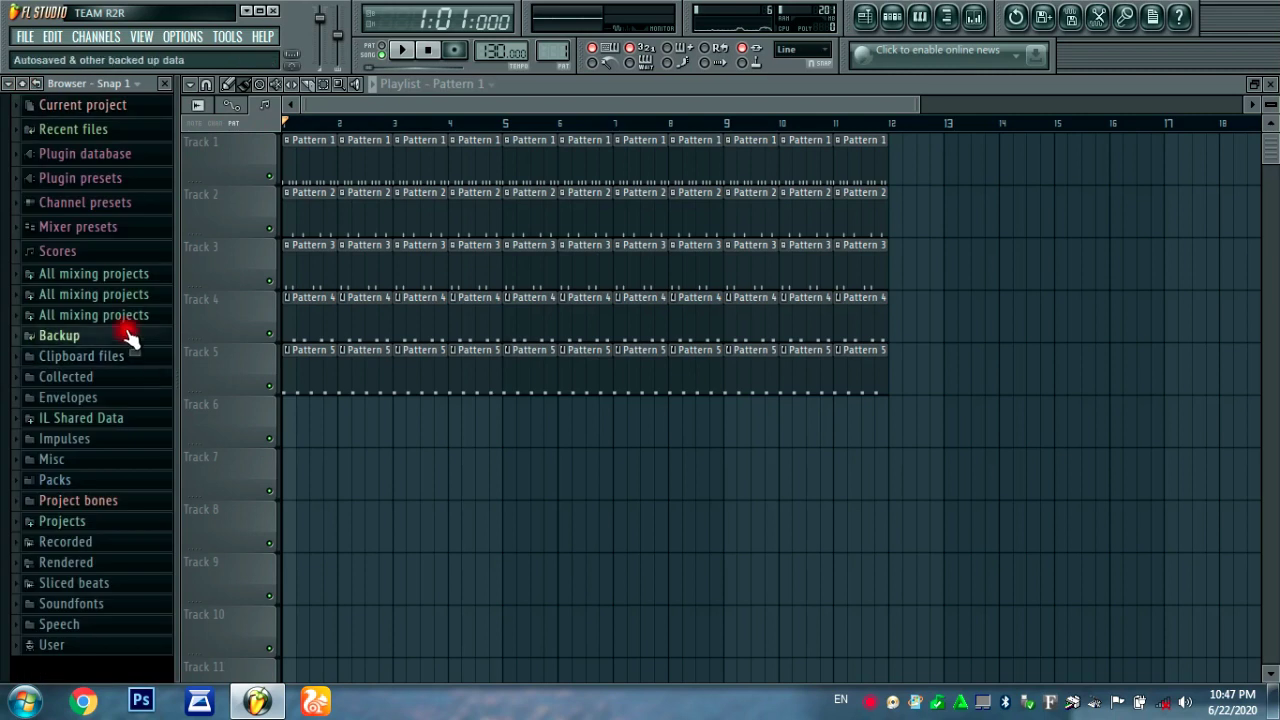
pyautogui.click(112, 276)
pyautogui.click(95, 292)
pyautogui.scroll(-7, 98, 290)
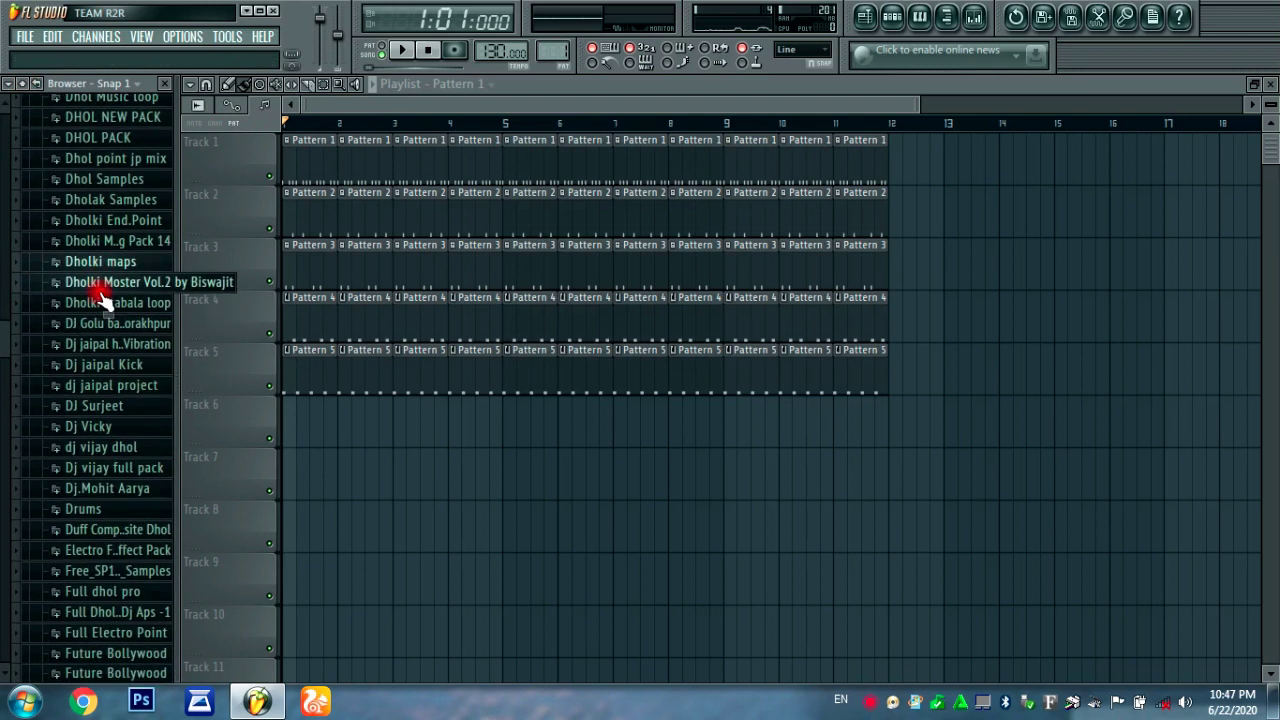
pyautogui.scroll(-8, 100, 285)
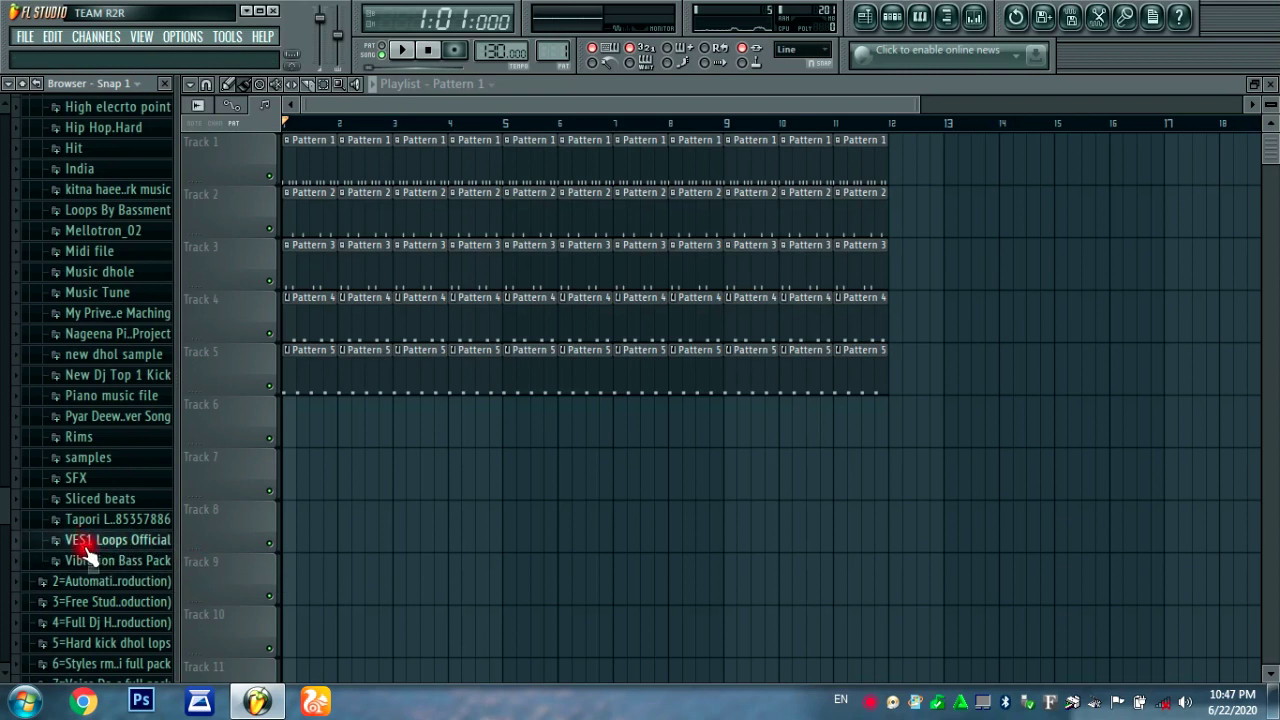
pyautogui.click(97, 541)
# - Preview the VES1 Loops 128BPM 013 and 014 samples
pyautogui.click(86, 347)
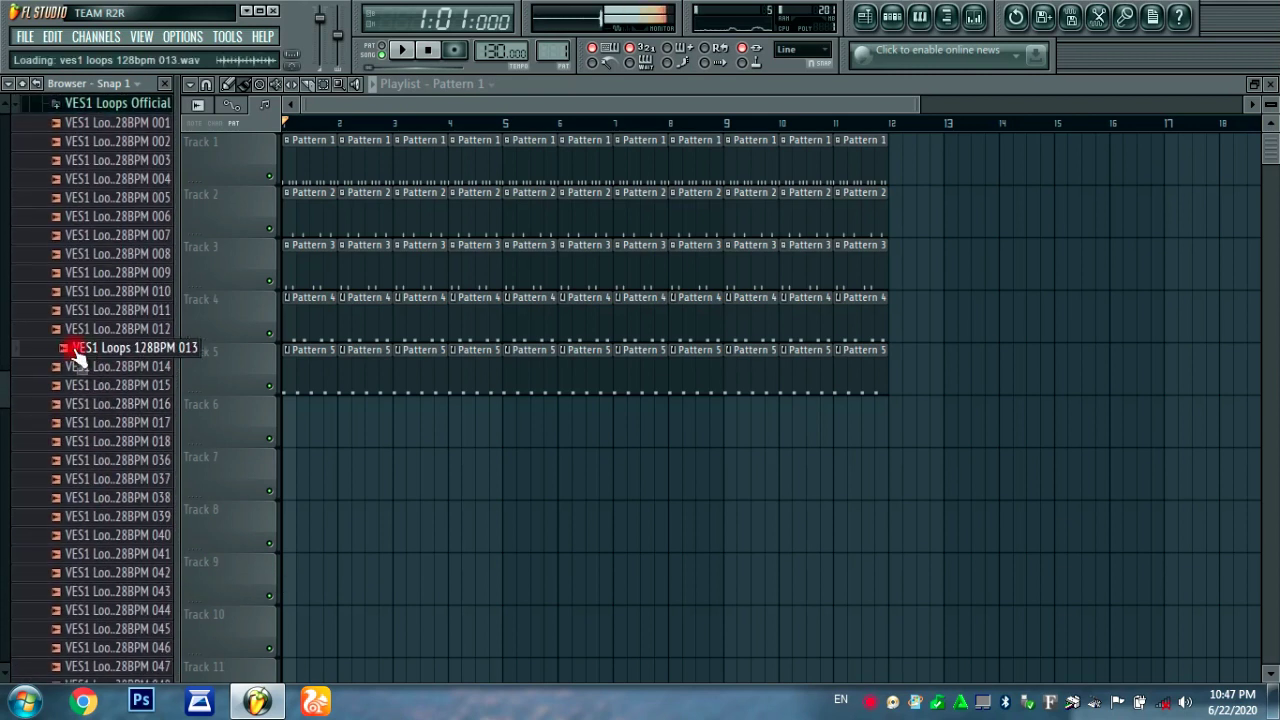
pyautogui.click(86, 366)
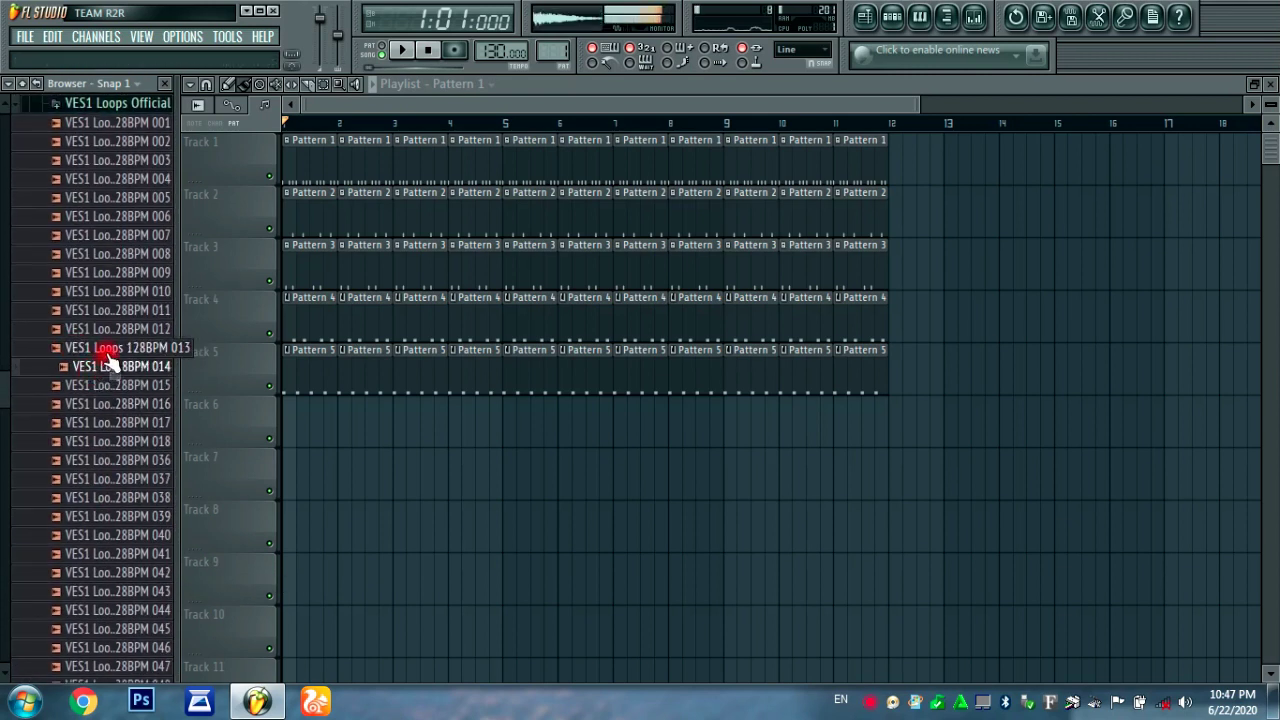
pyautogui.click(112, 368)
# - Place VES1 Loops 128BPM 014 at bar 1 of Track 6 and fit the audio clip to the project tempo
pyautogui.moveTo(112, 368); pyautogui.dragTo(288, 409)
pyautogui.click(289, 404)
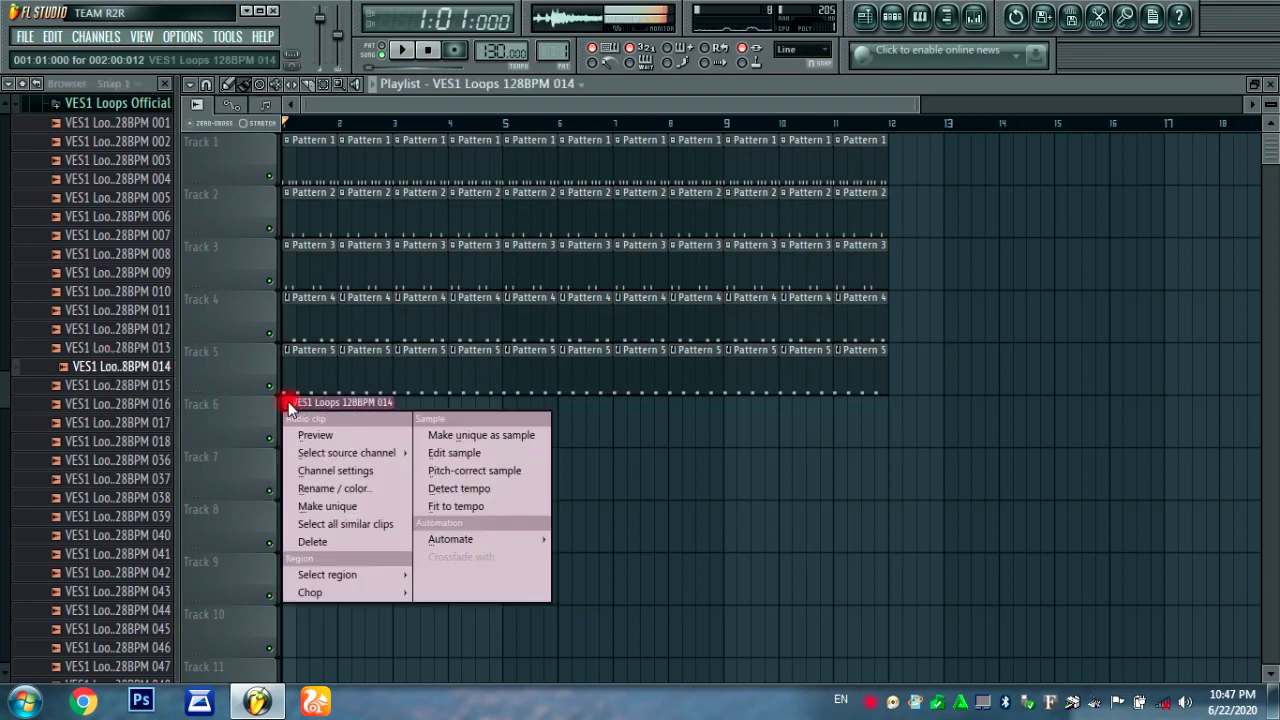
pyautogui.click(482, 502)
pyautogui.click(657, 424)
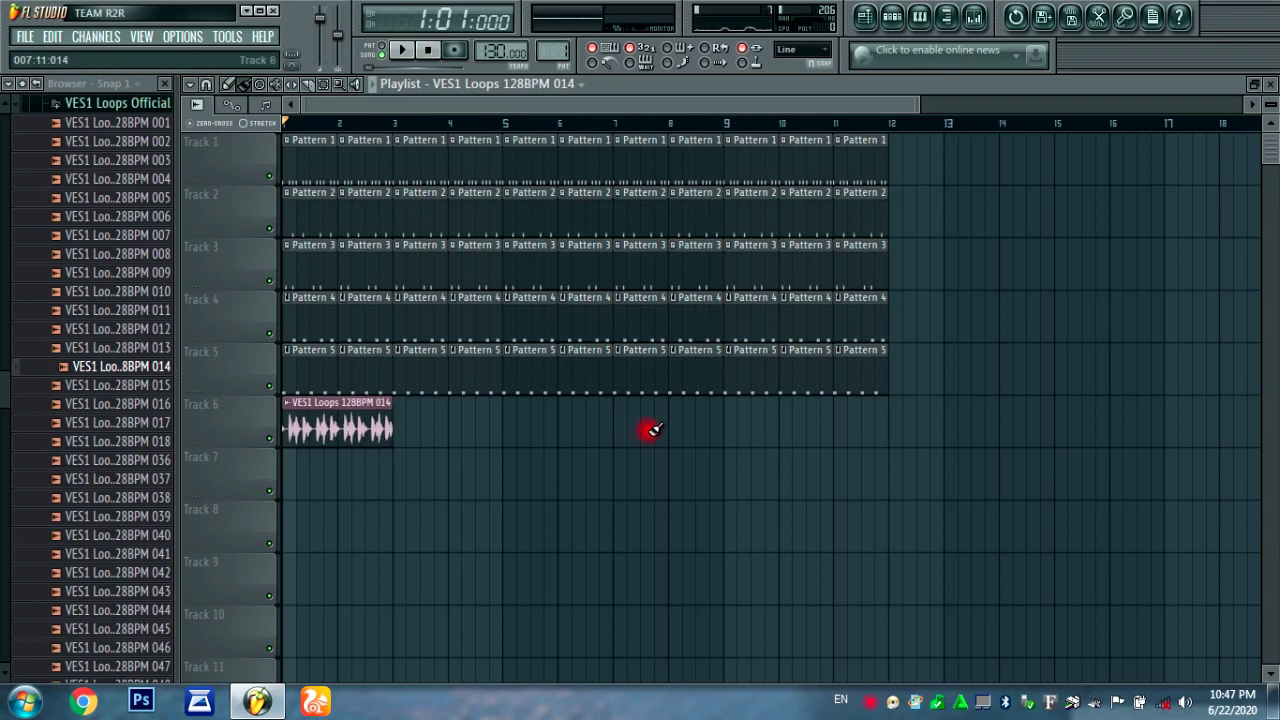
# - Repeat the VES1 loop along Track 6 through bar 12 and set its channel volume to 35%
pyautogui.moveTo(407, 430); pyautogui.dragTo(846, 421)
pyautogui.doubleClick(846, 421)
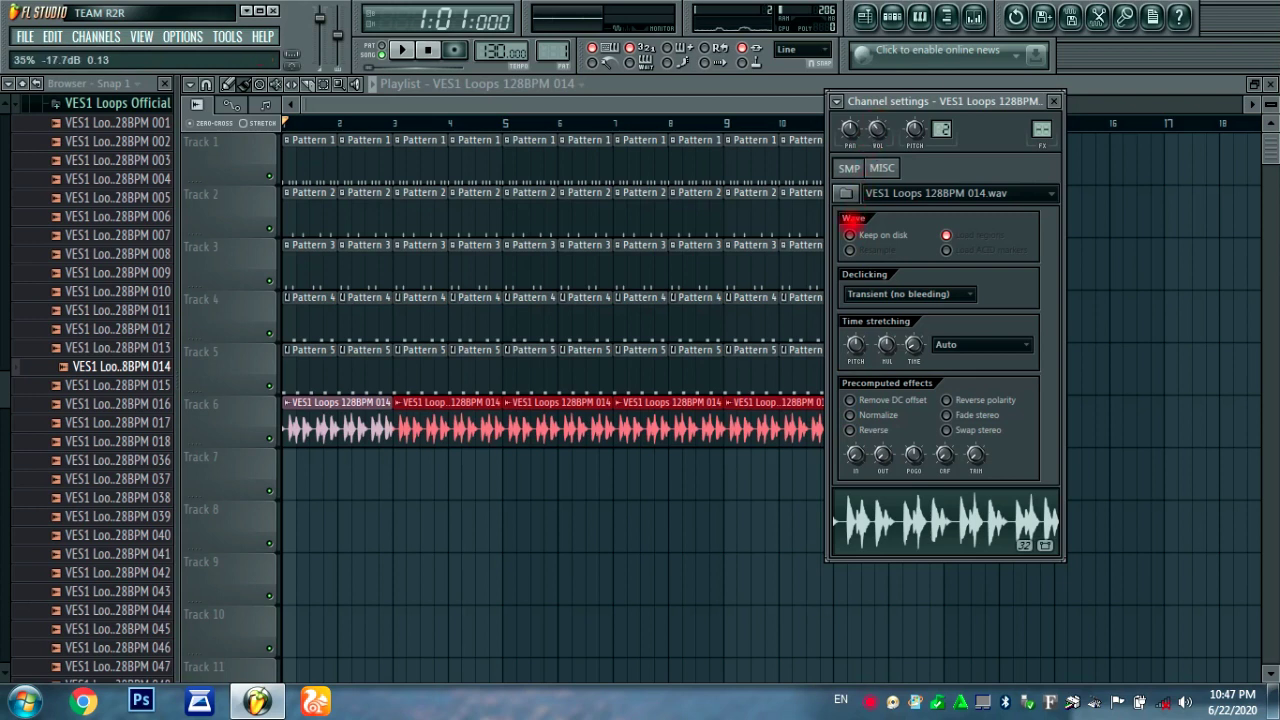
pyautogui.click(1054, 102)
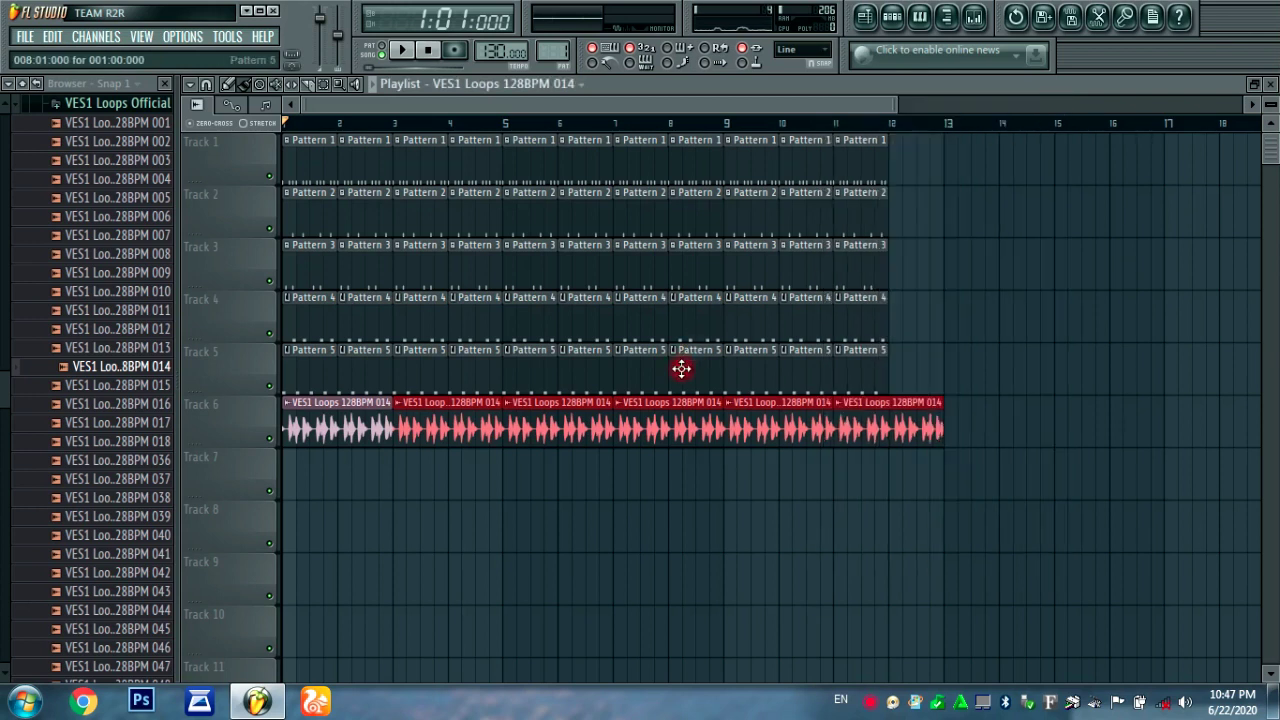
# - Delete the clips from bar 11 onward on Tracks 1 to 6 and play the arrangement from bar 1
pyautogui.rightClick(905, 418)
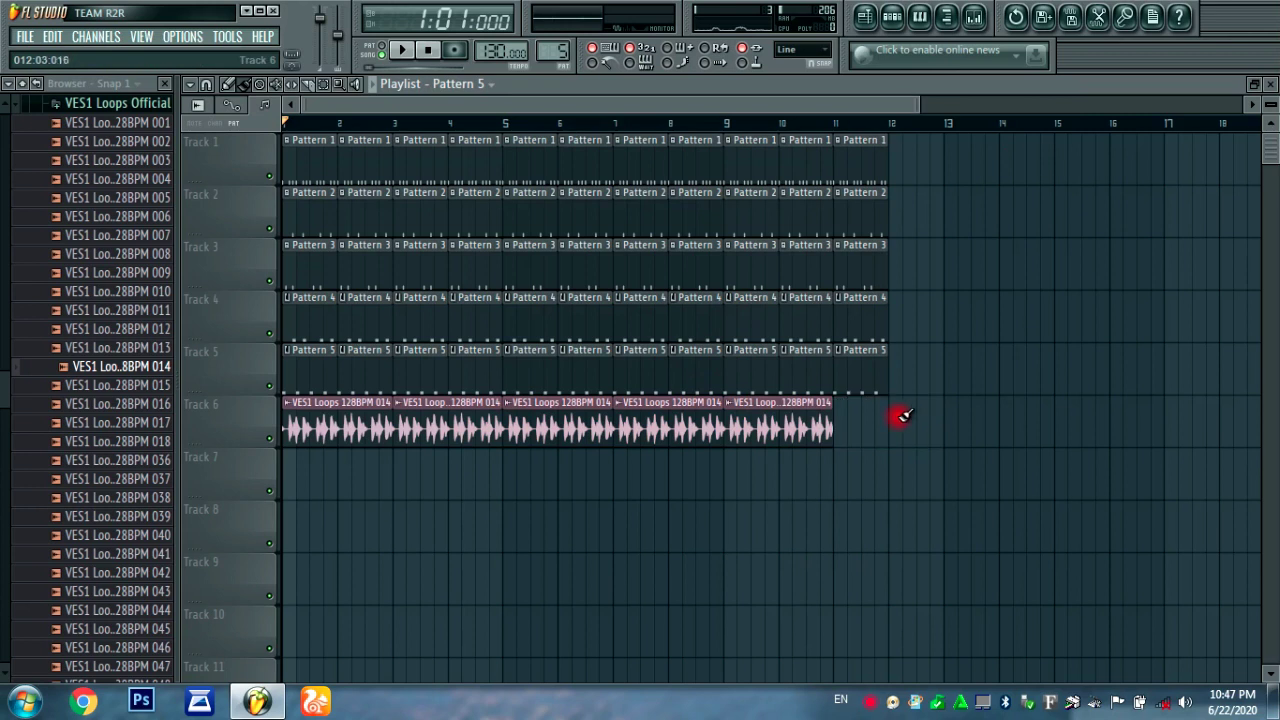
pyautogui.moveTo(865, 392); pyautogui.dragTo(857, 177)
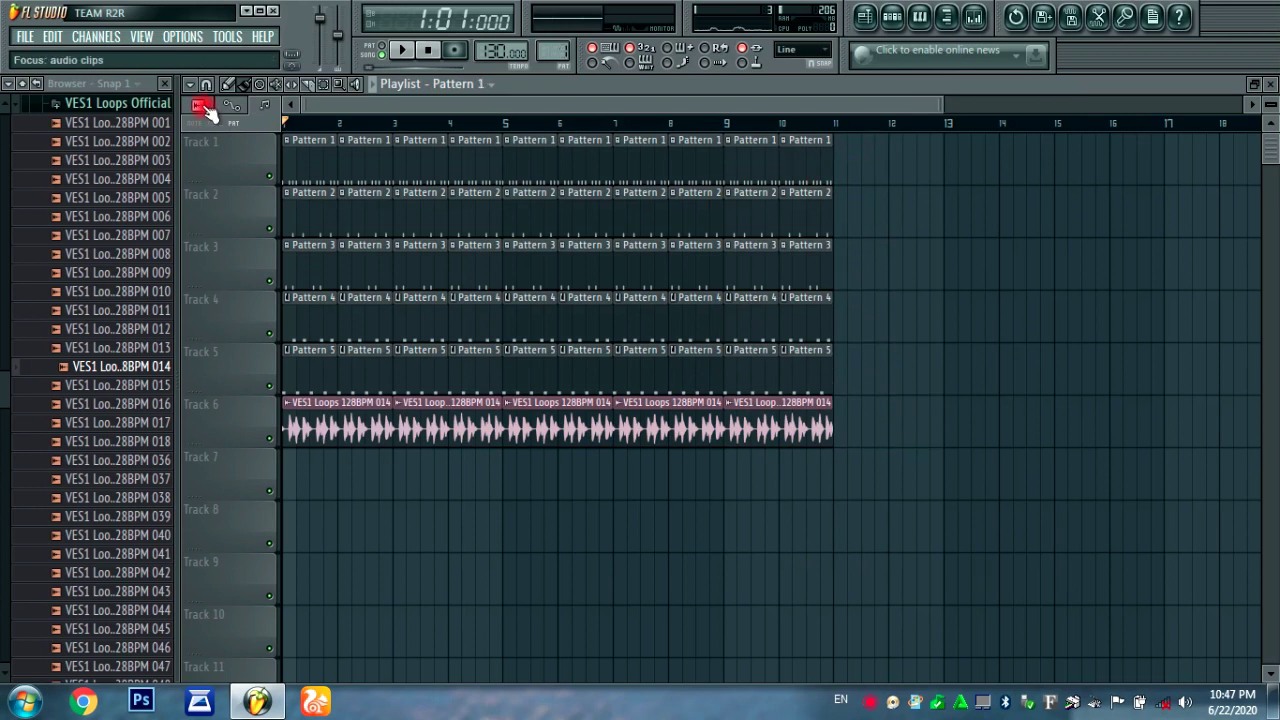
pyautogui.click(325, 127)
pyautogui.click(400, 50)
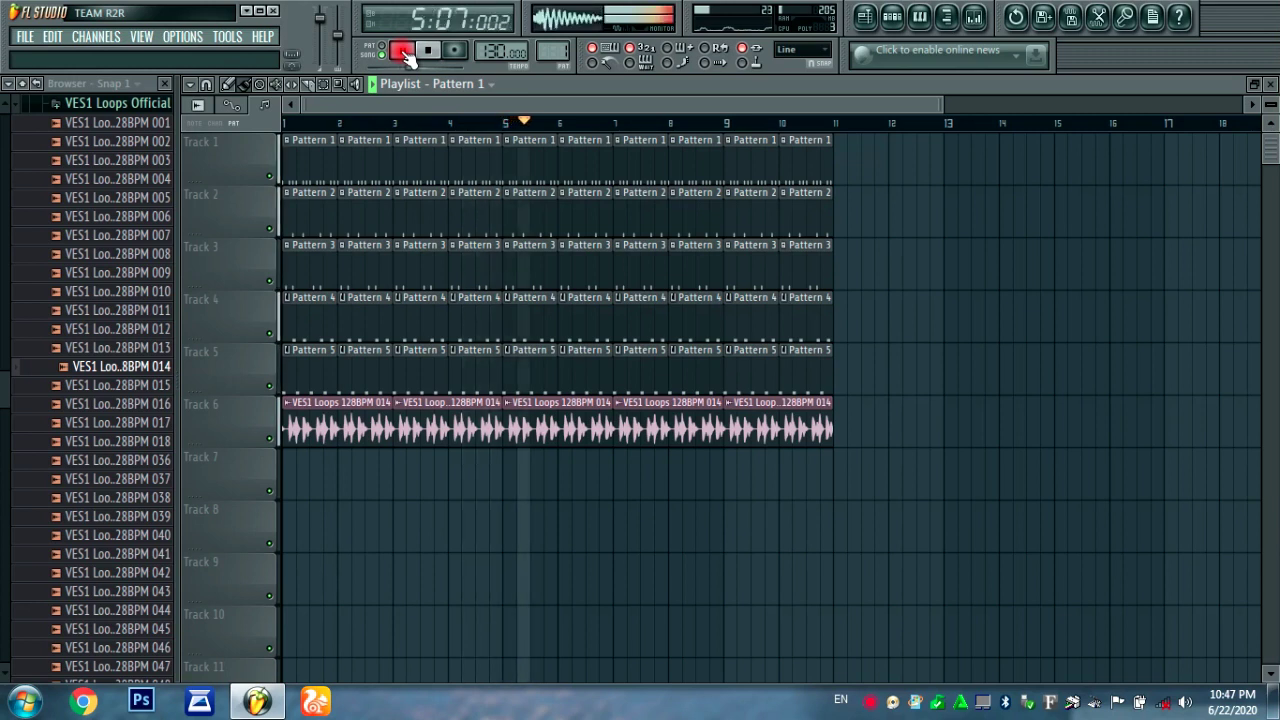
# - Pause the arrangement playback and return the playhead to bar 1
pyautogui.click(405, 52)
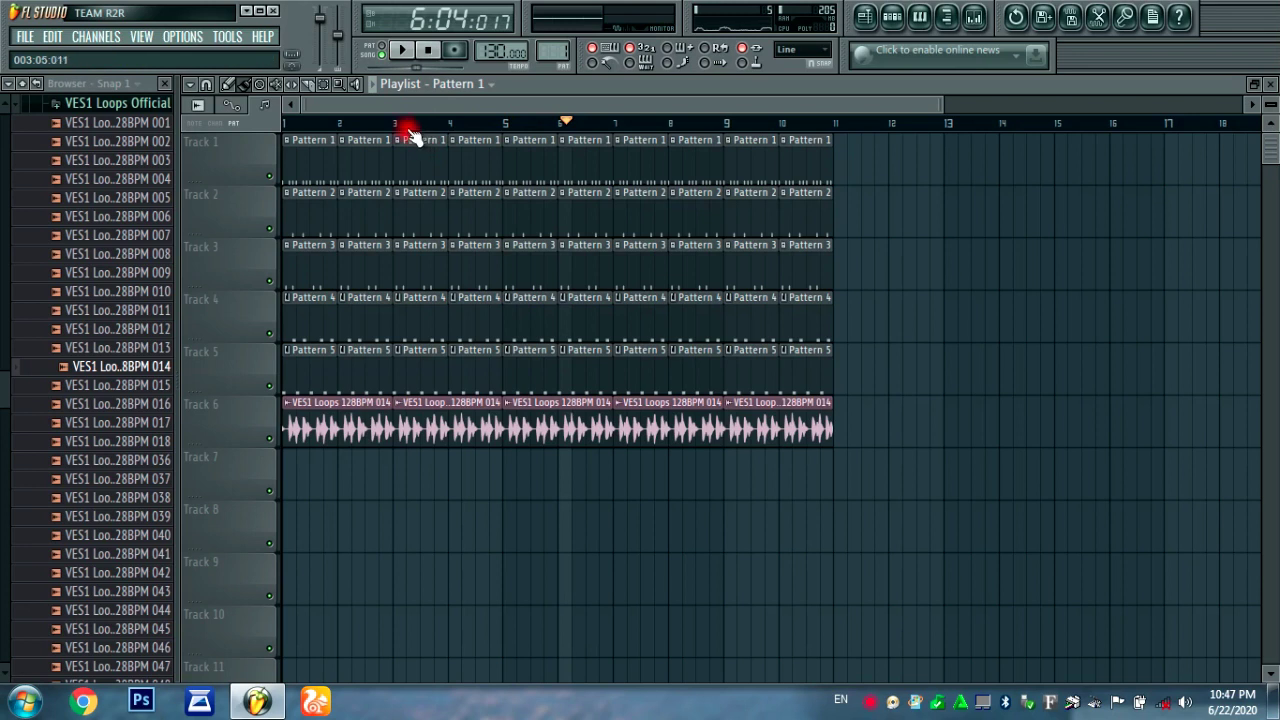
pyautogui.moveTo(330, 122); pyautogui.dragTo(200, 128)
# - Examine how the pattern notes on Tracks 1 to 5 line up with the VES1 loop around bar 2, ending with the playhead at bar 1
pyautogui.scroll(2, 338, 128)
pyautogui.scroll(2, 338, 128)
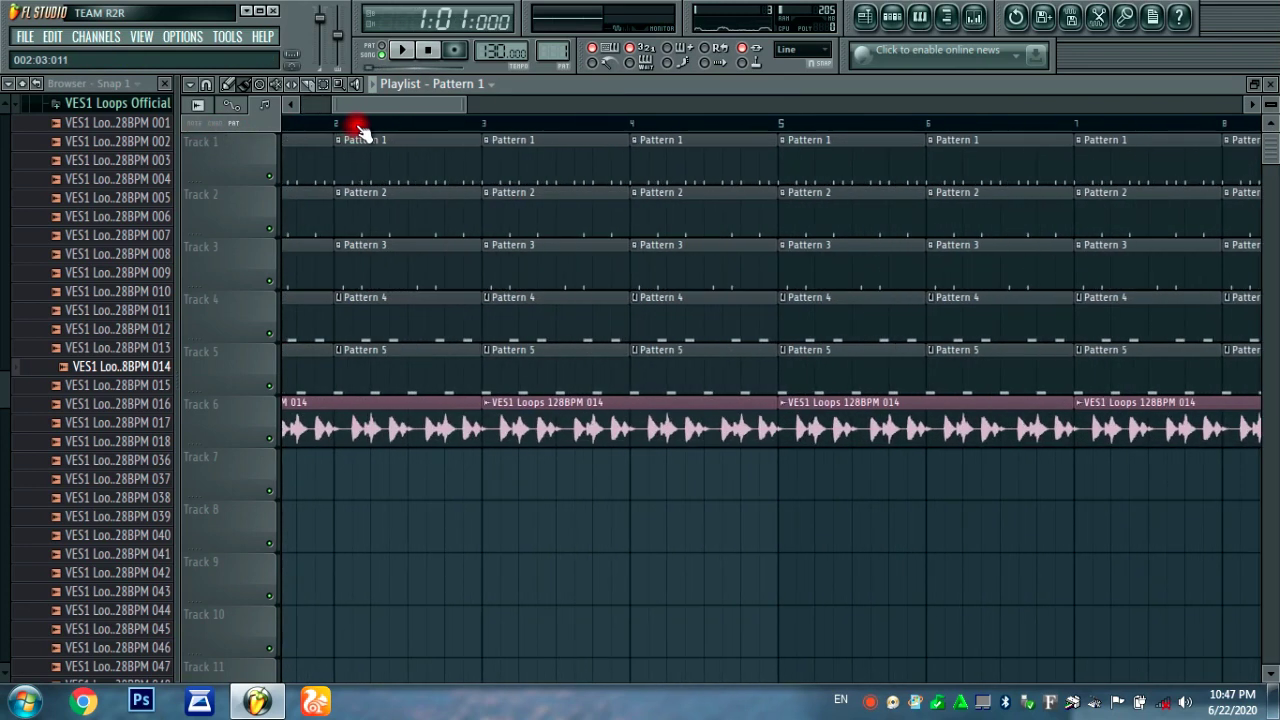
pyautogui.moveTo(331, 128); pyautogui.dragTo(386, 130)
pyautogui.scroll(-2, 386, 130)
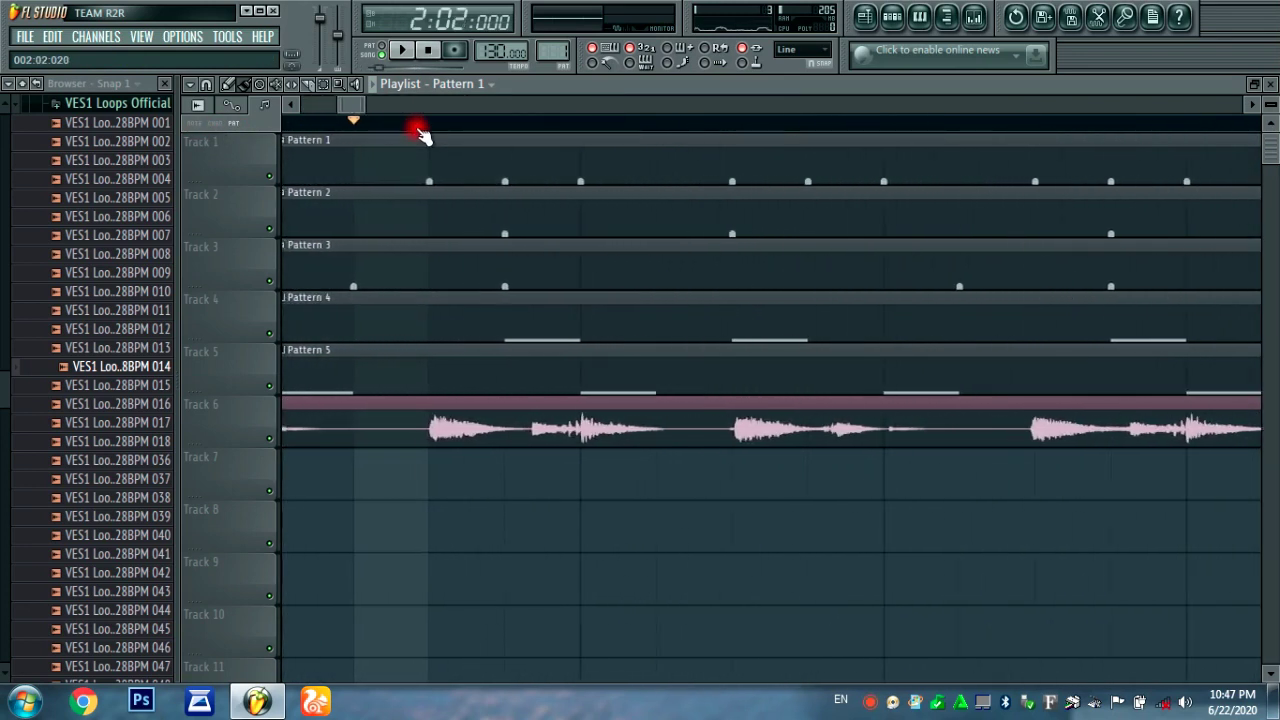
pyautogui.scroll(-3, 420, 128)
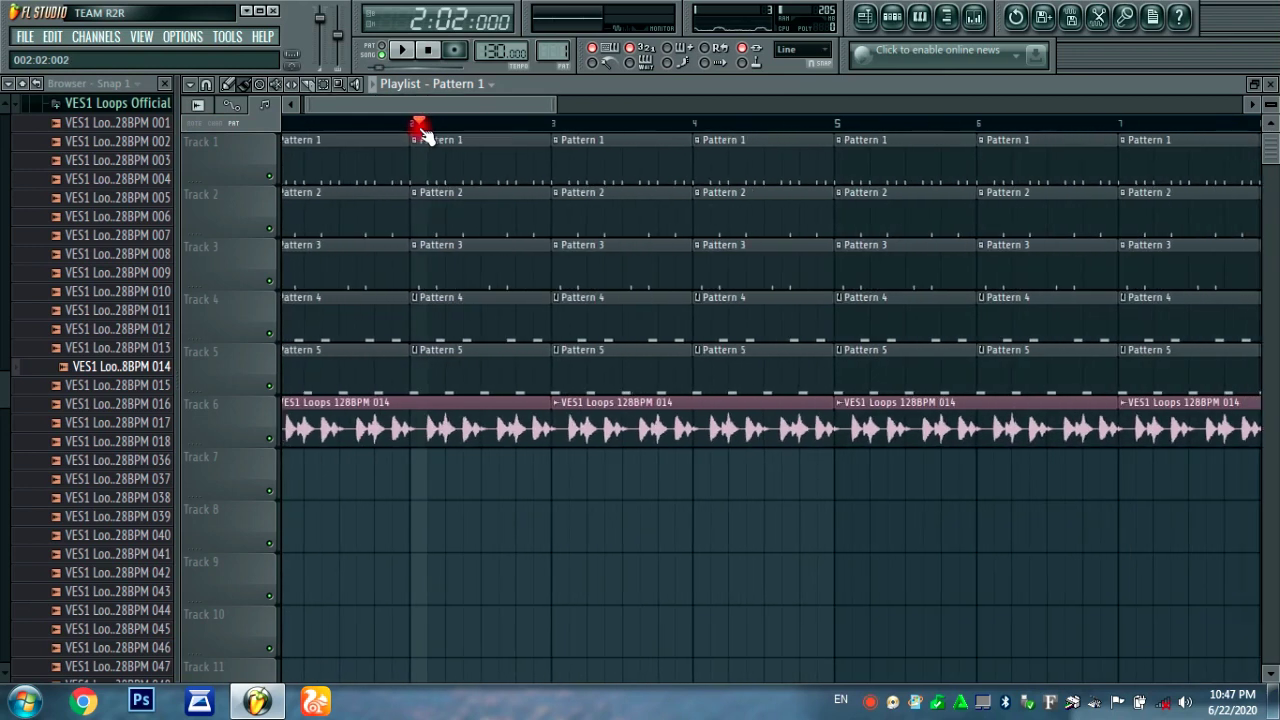
pyautogui.scroll(4, 411, 129)
pyautogui.scroll(-3, 443, 129)
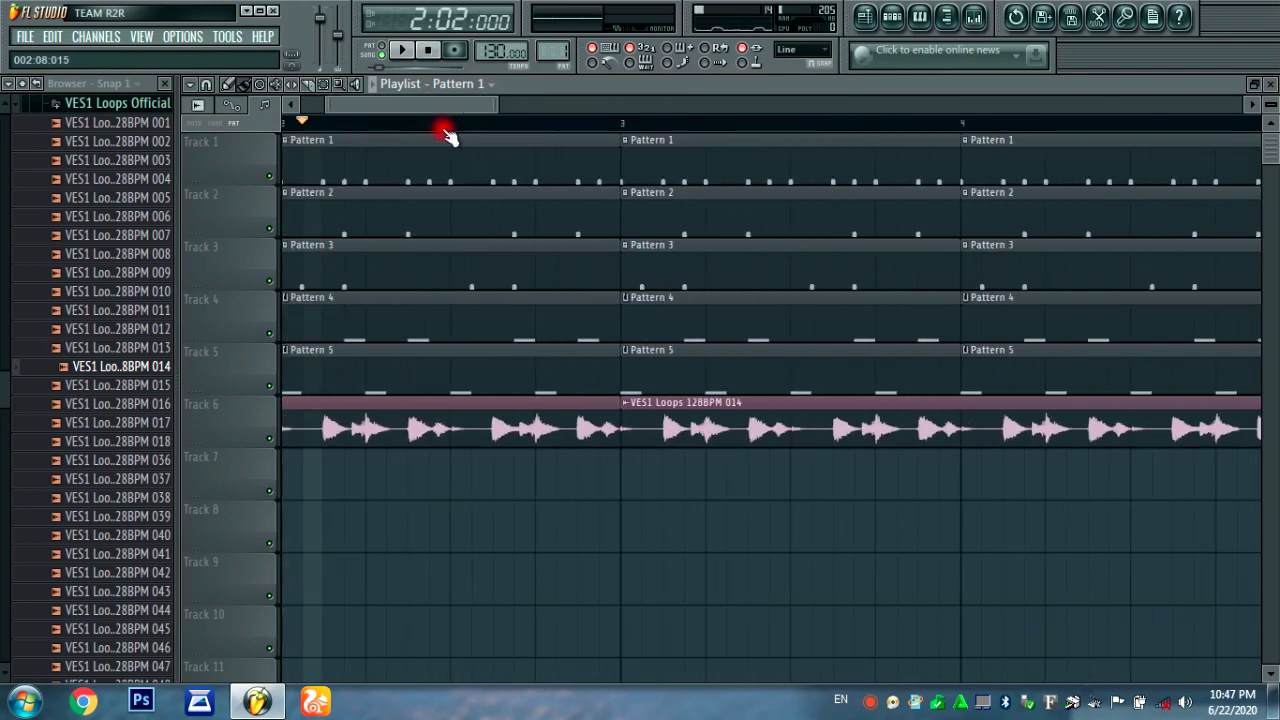
pyautogui.click(450, 129)
pyautogui.scroll(2, 450, 129)
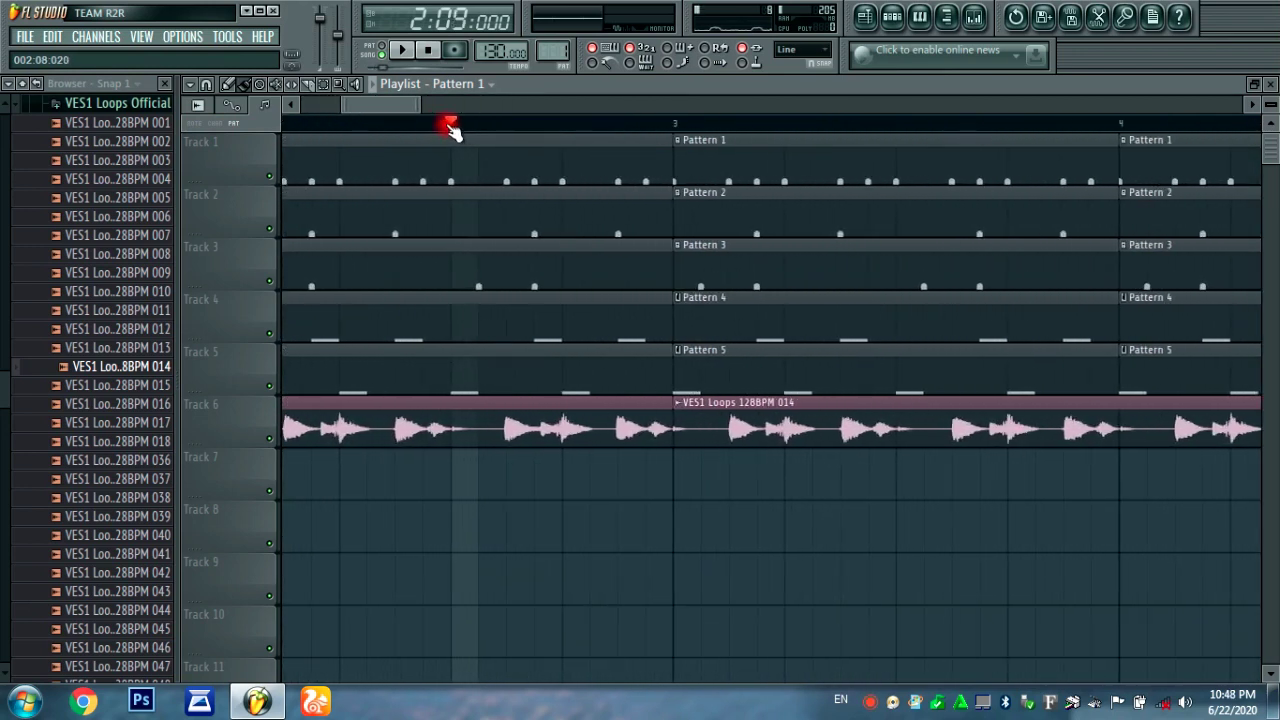
pyautogui.scroll(-4, 450, 129)
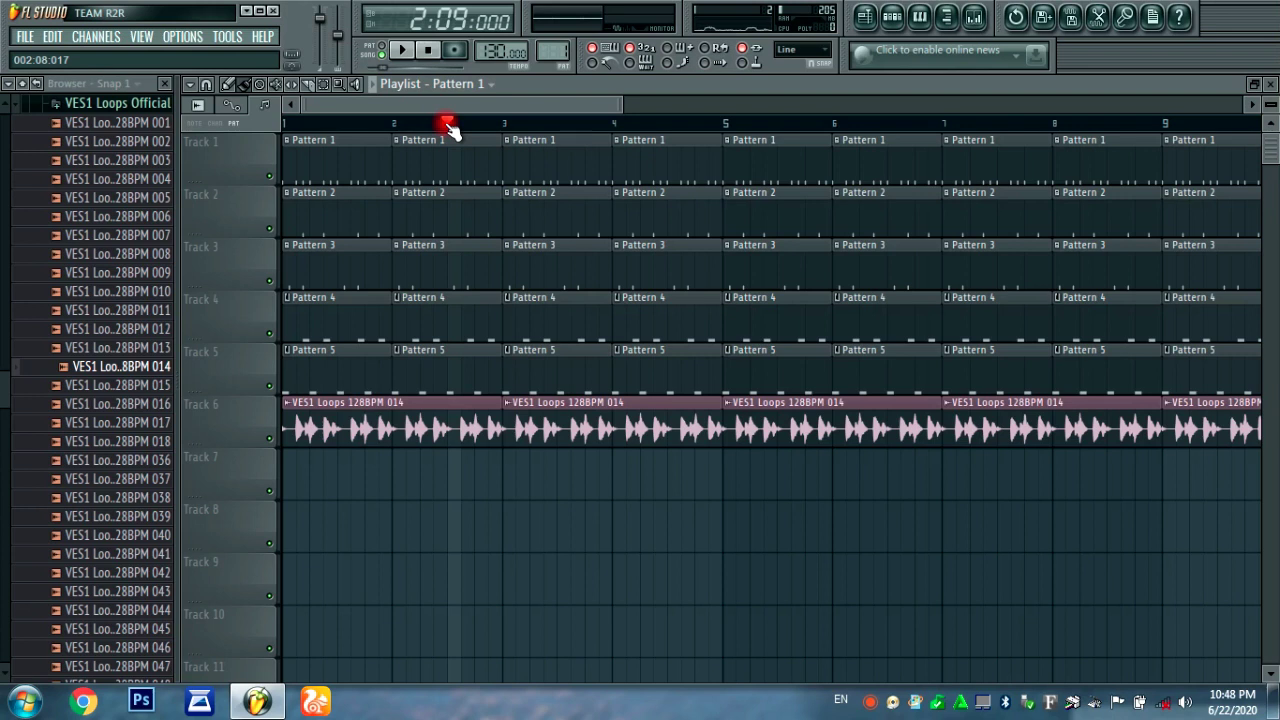
pyautogui.scroll(4, 390, 129)
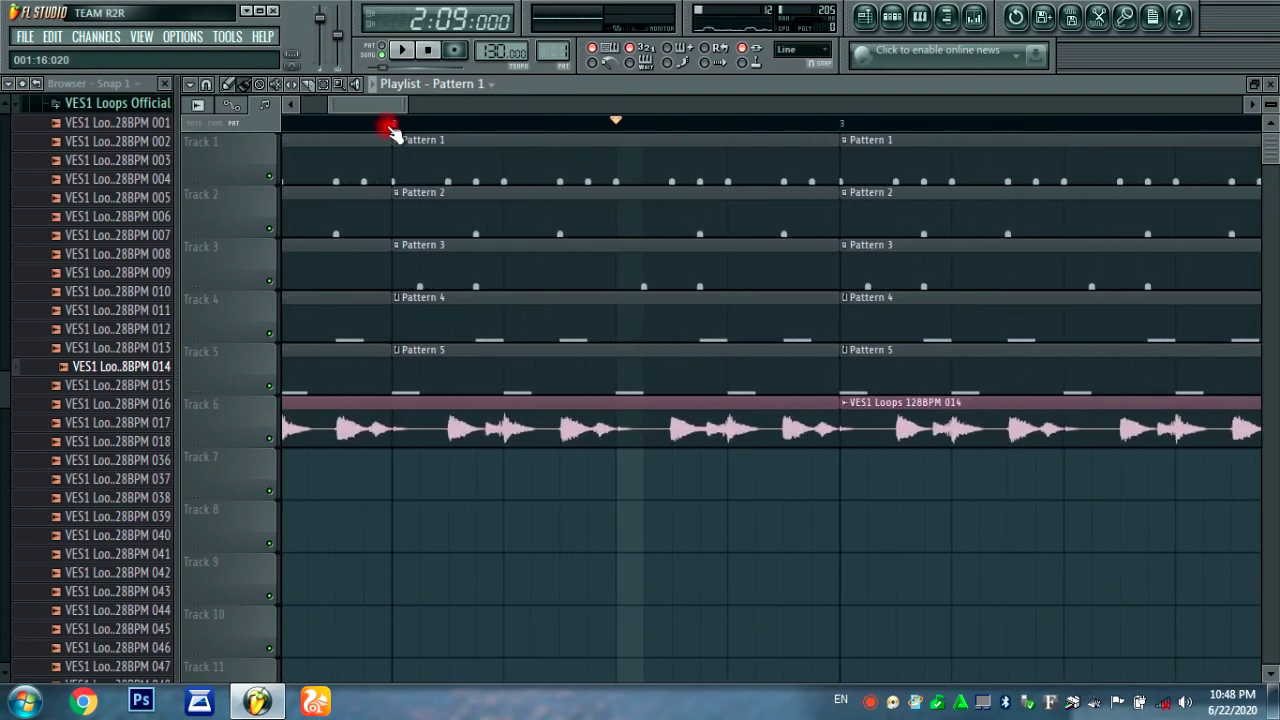
pyautogui.scroll(2, 390, 130)
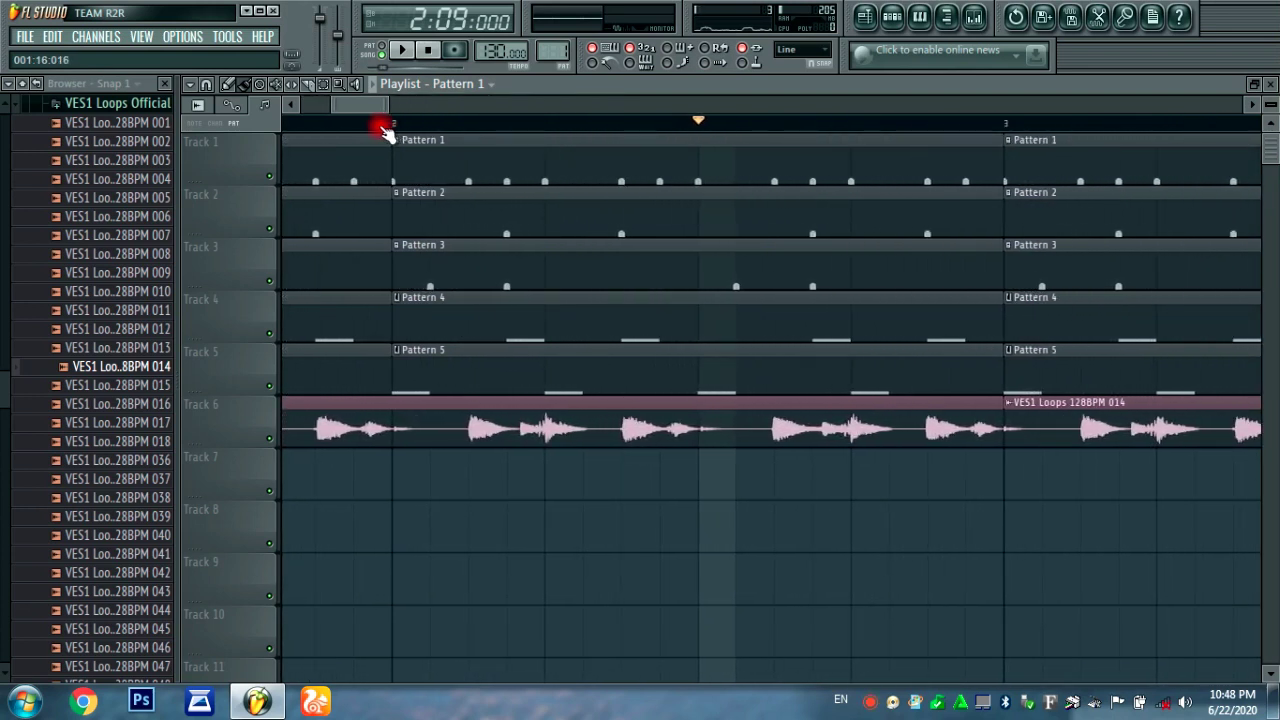
pyautogui.scroll(1, 385, 130)
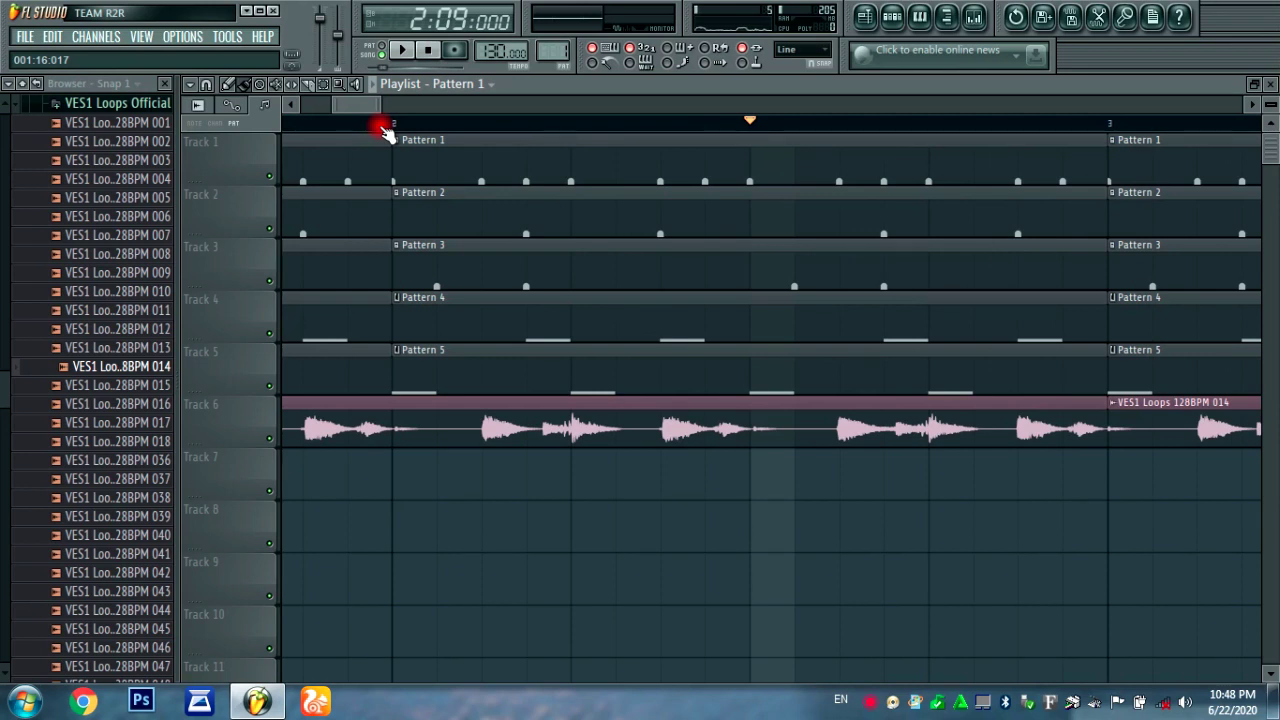
pyautogui.scroll(-3, 385, 130)
pyautogui.scroll(3, 385, 130)
pyautogui.scroll(-8, 385, 130)
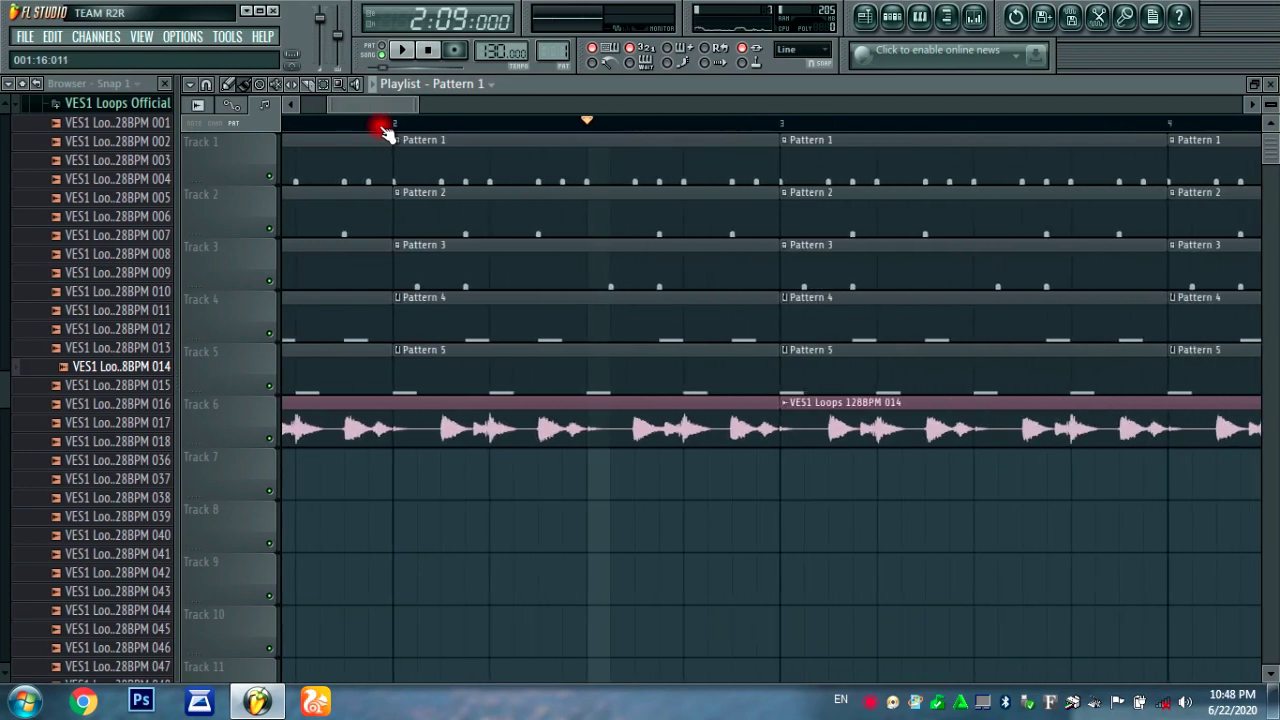
pyautogui.moveTo(385, 130); pyautogui.dragTo(166, 123)
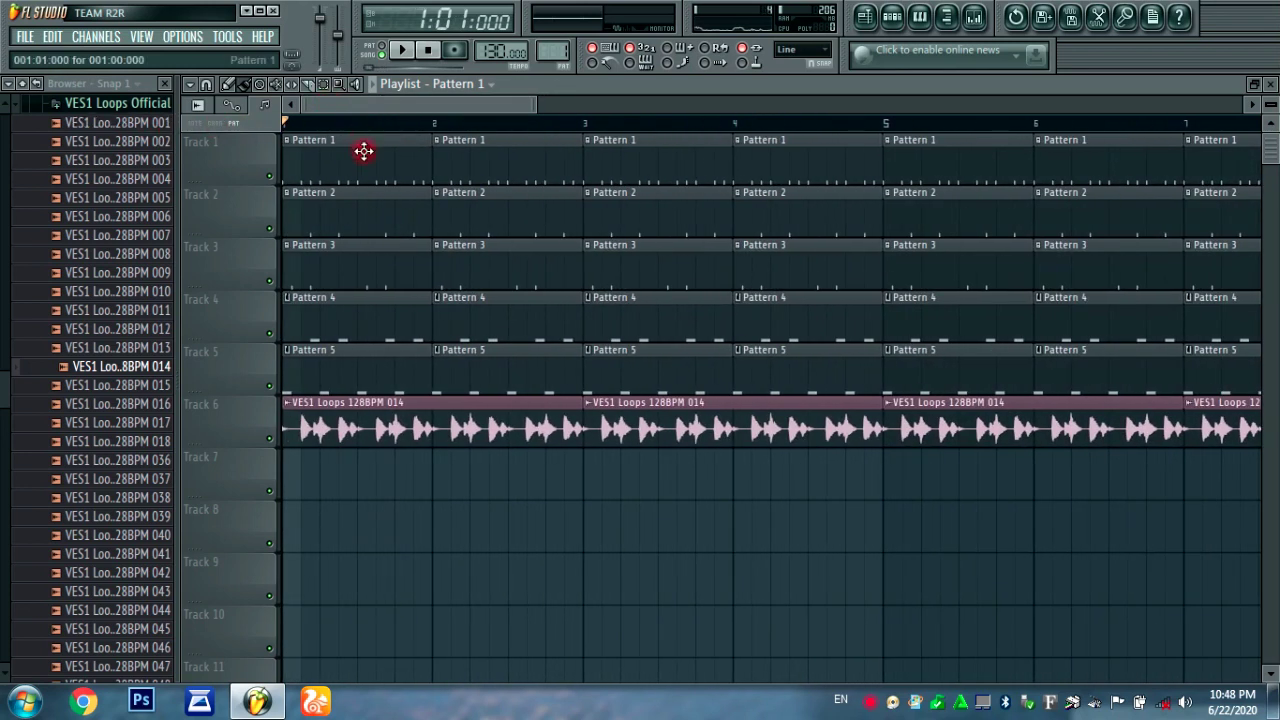
pyautogui.scroll(-10, 368, 130)
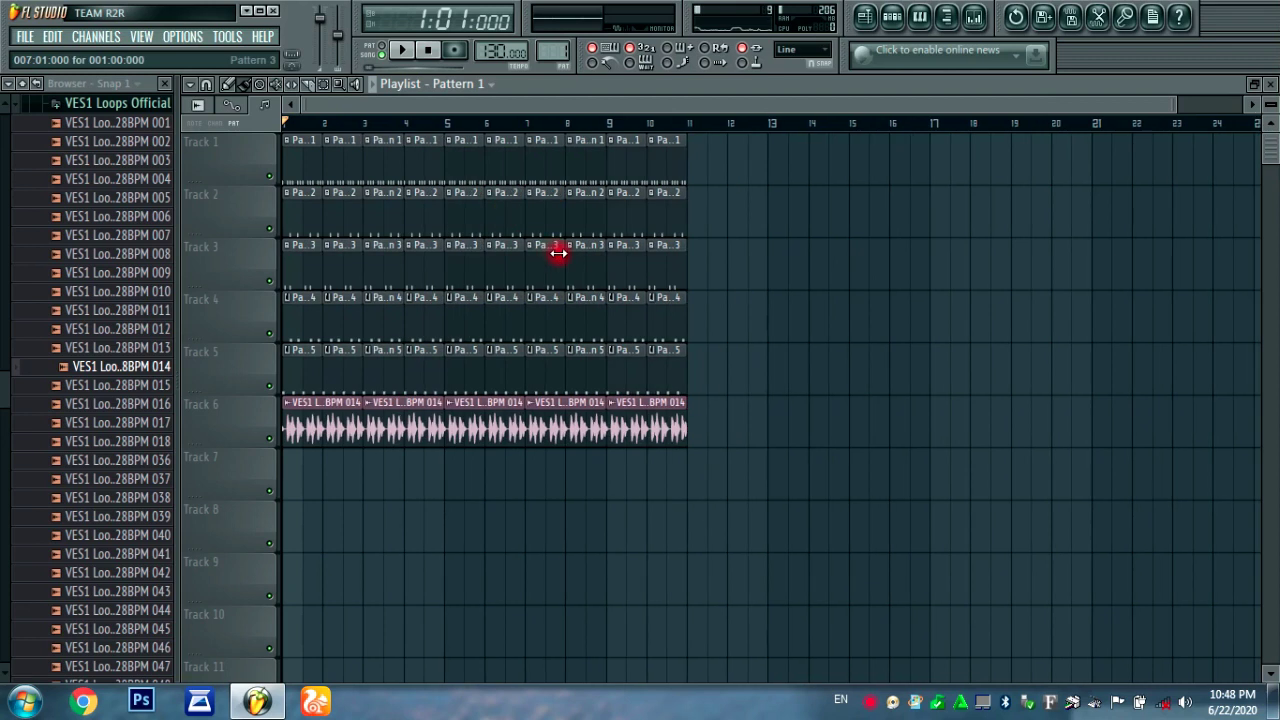
pyautogui.click(548, 266)
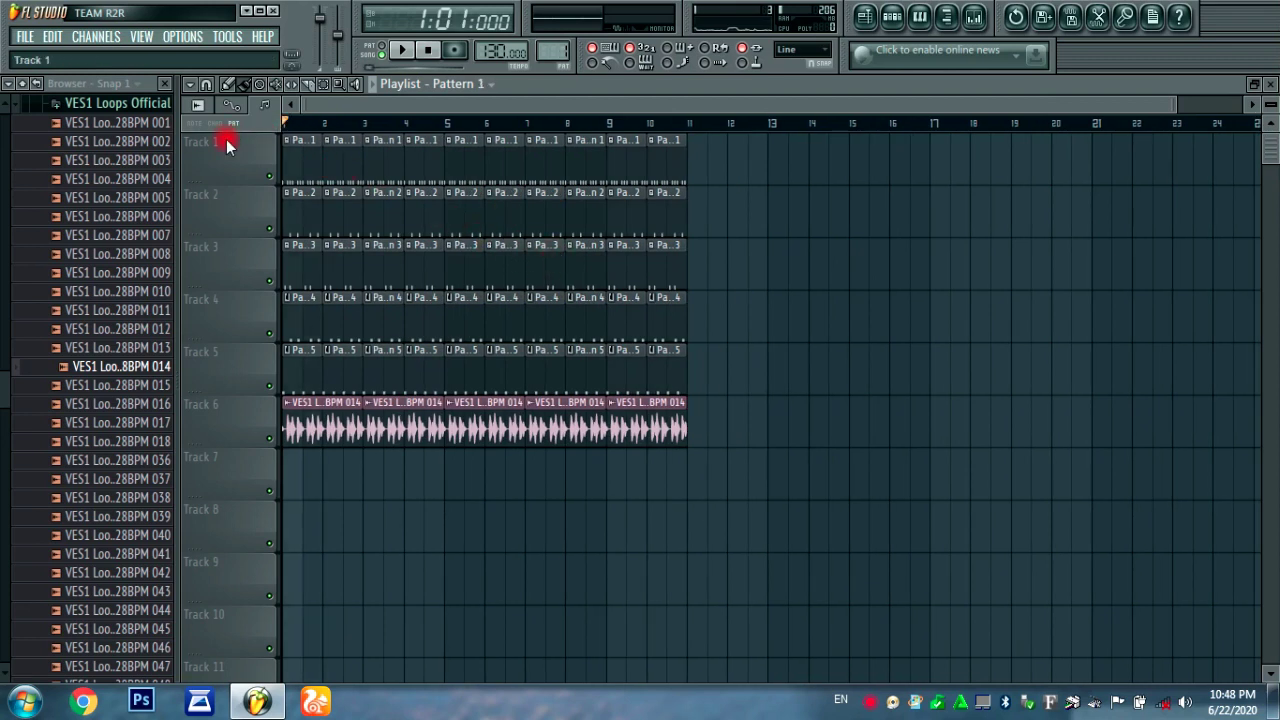
pyautogui.click(447, 127)
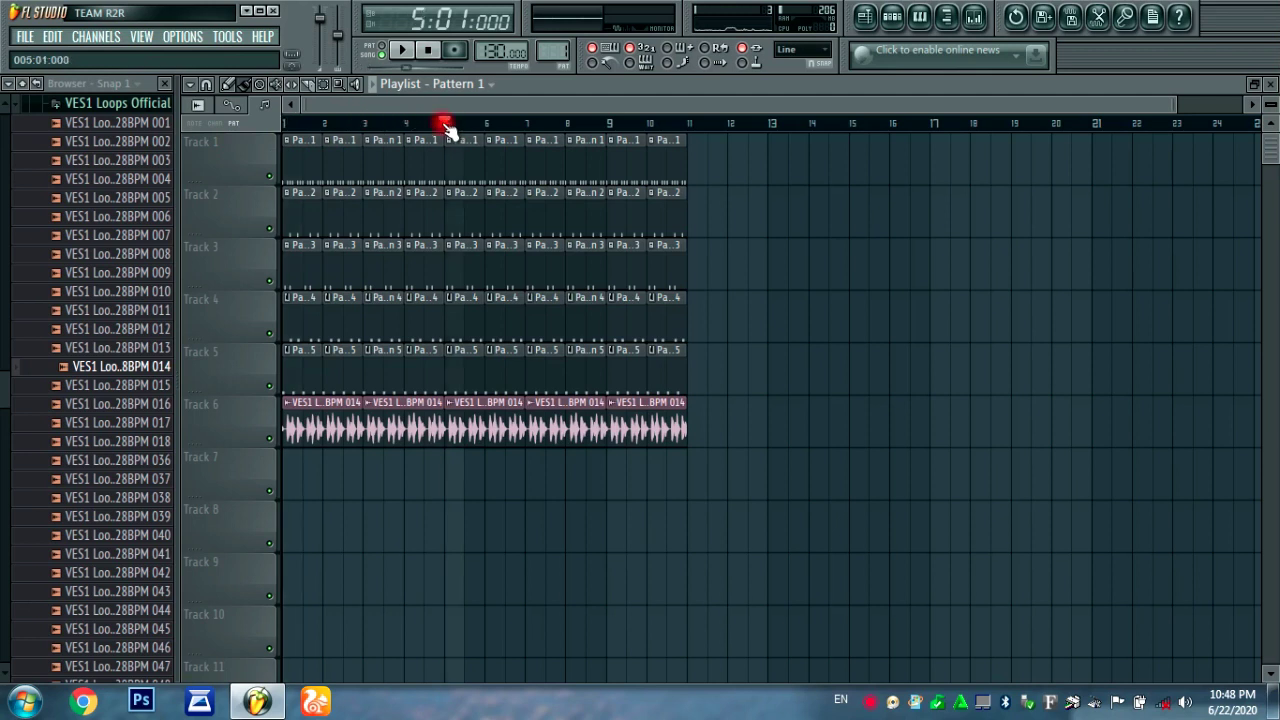
pyautogui.moveTo(429, 123); pyautogui.dragTo(194, 120)
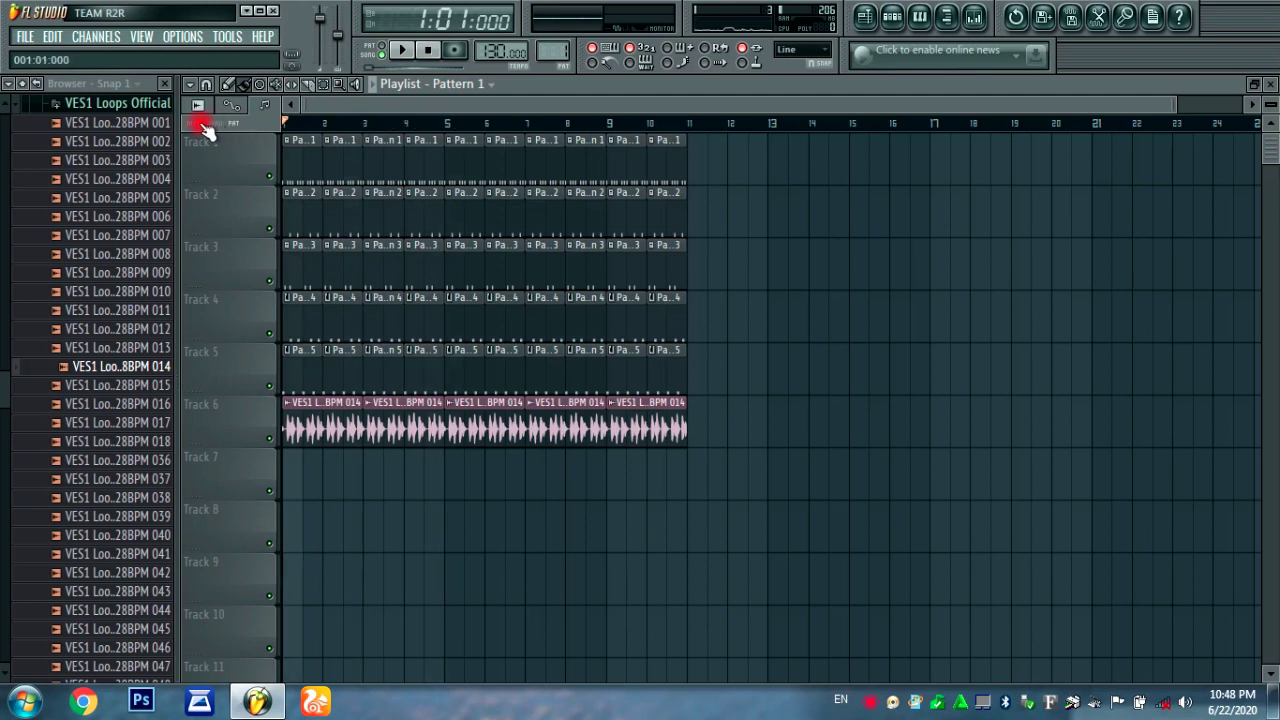
pyautogui.scroll(2, 331, 128)
pyautogui.scroll(3, 331, 128)
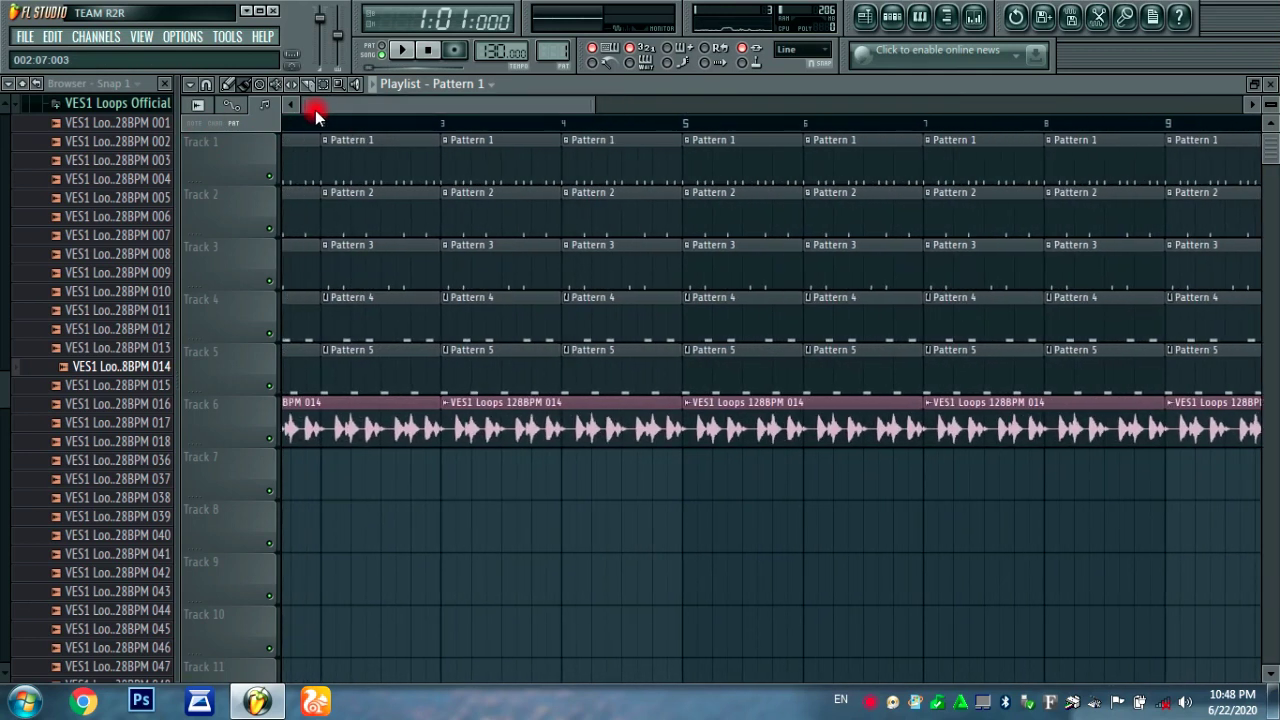
pyautogui.scroll(-4, 354, 127)
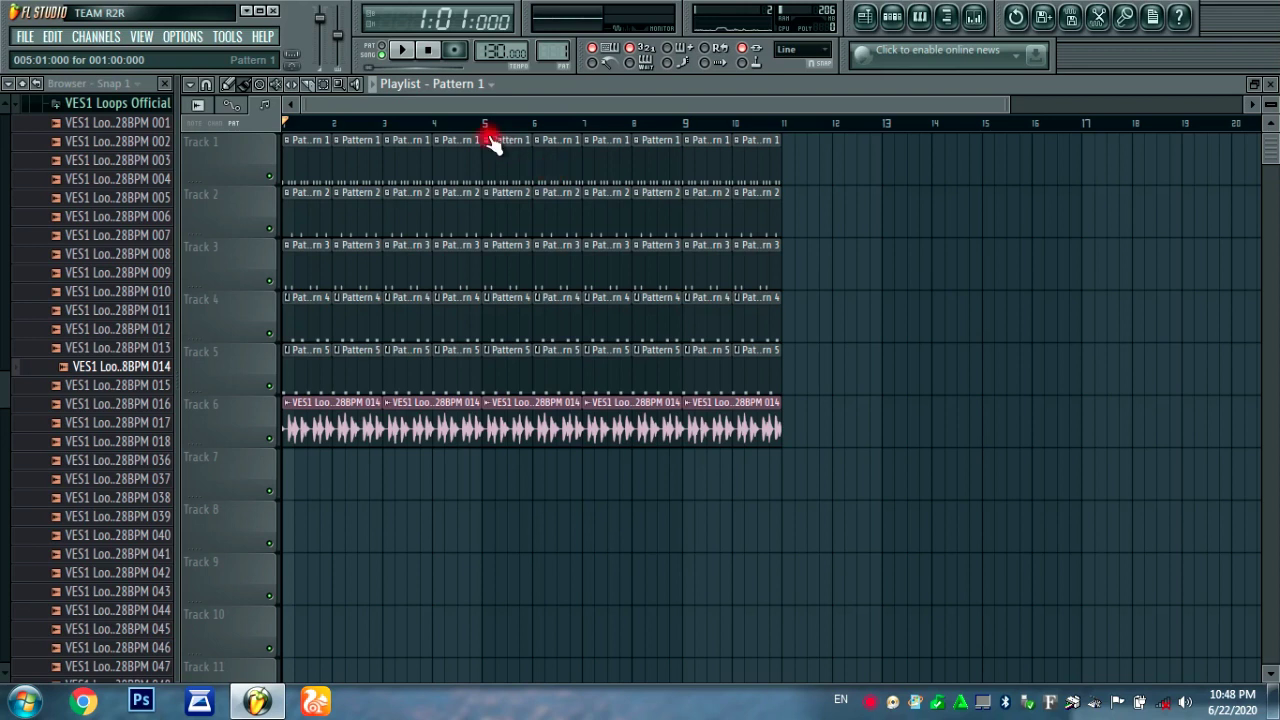
pyautogui.moveTo(423, 123); pyautogui.dragTo(206, 143)
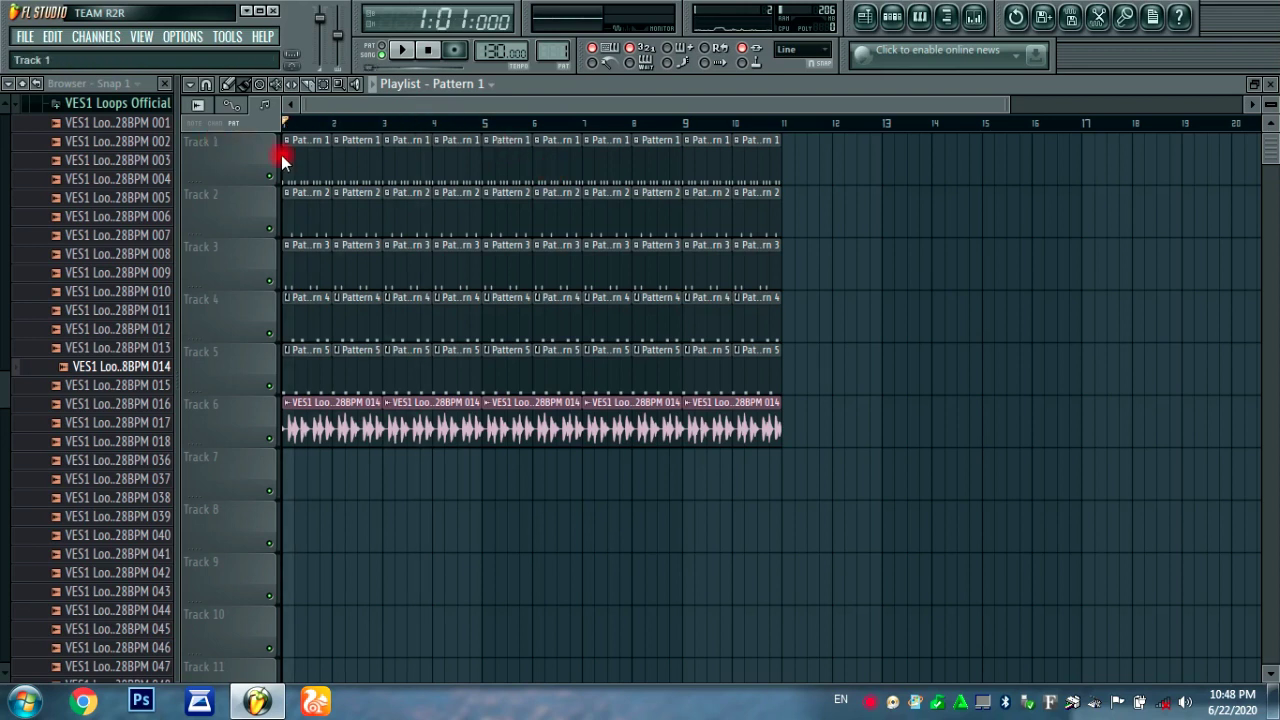
pyautogui.click(558, 279)
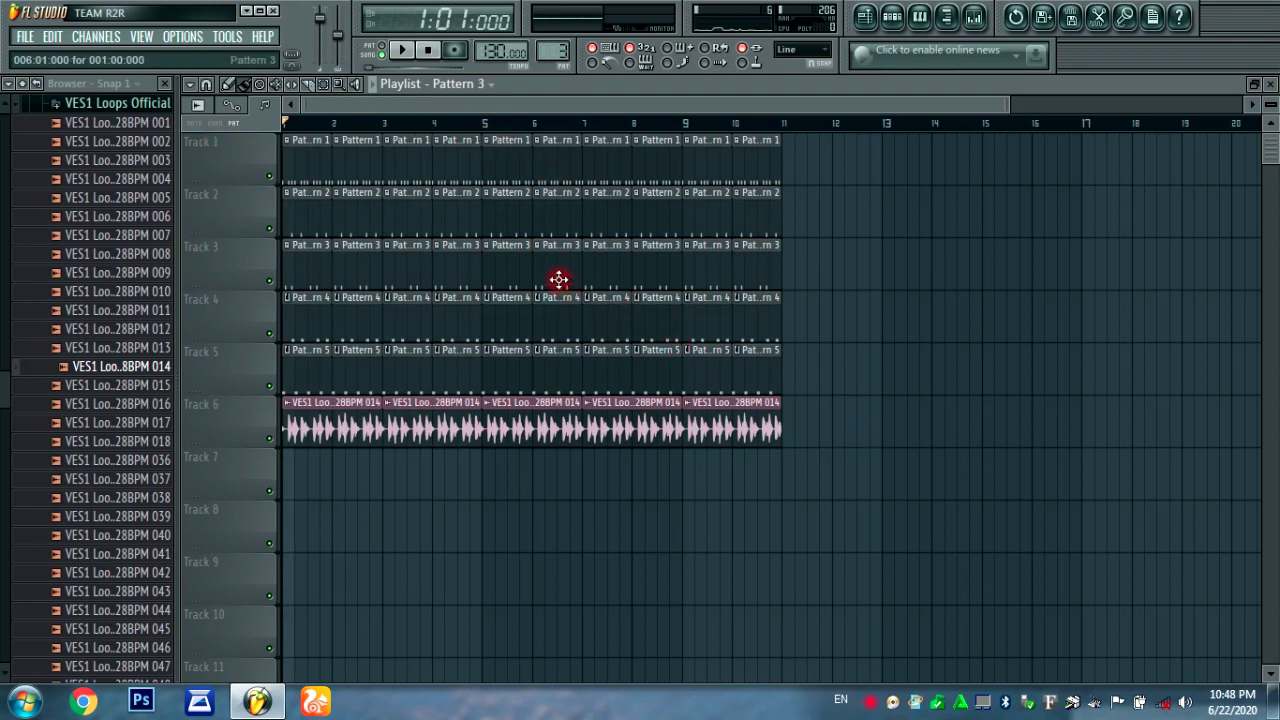